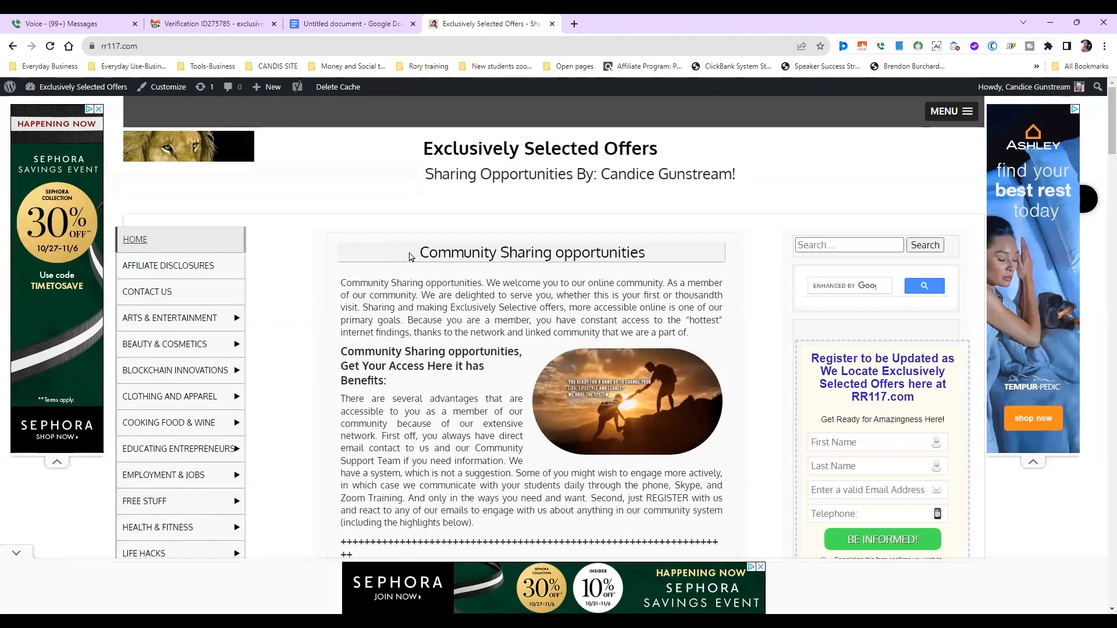
Highlight the home page's title and opening text, clear the selection, and open the Arts & Entertainment page
left_click_drag(410, 257, 558, 322)
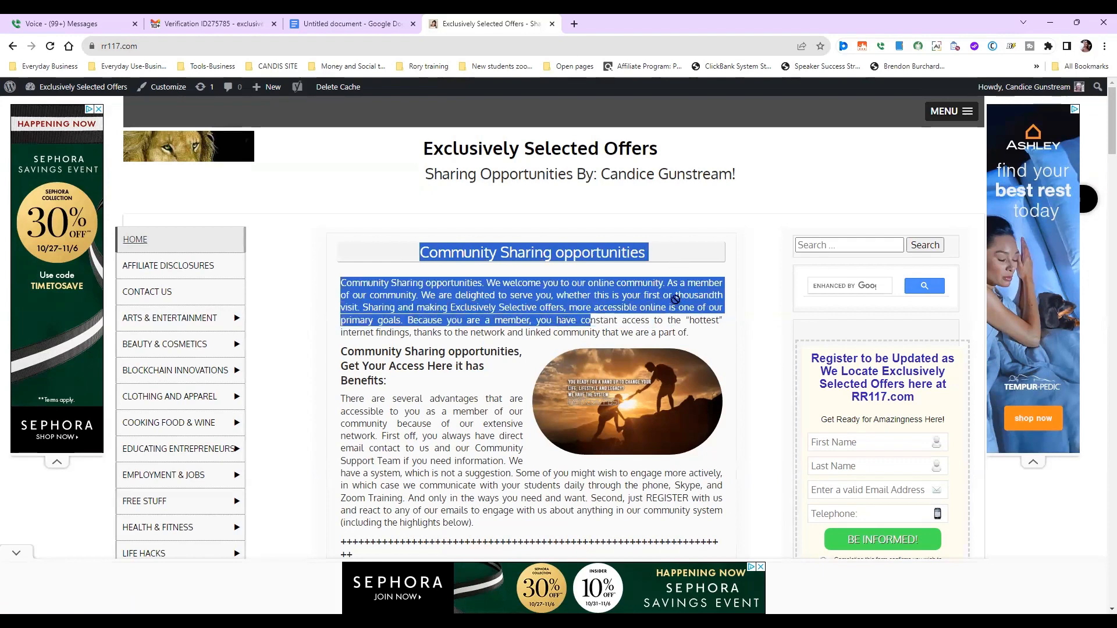
left_click(511, 291)
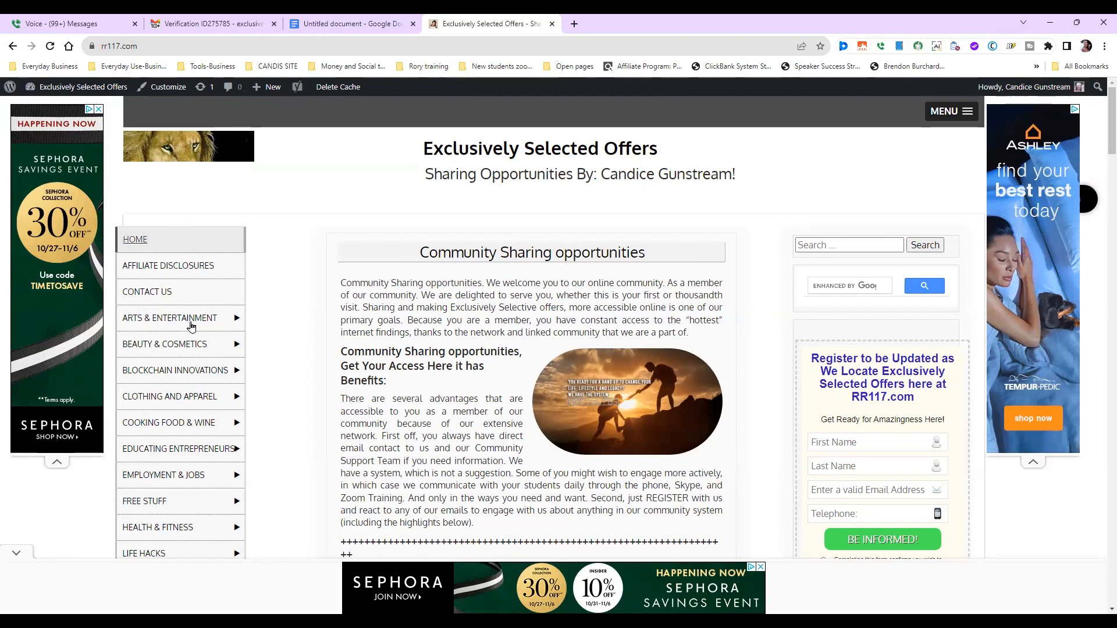
left_click(191, 326)
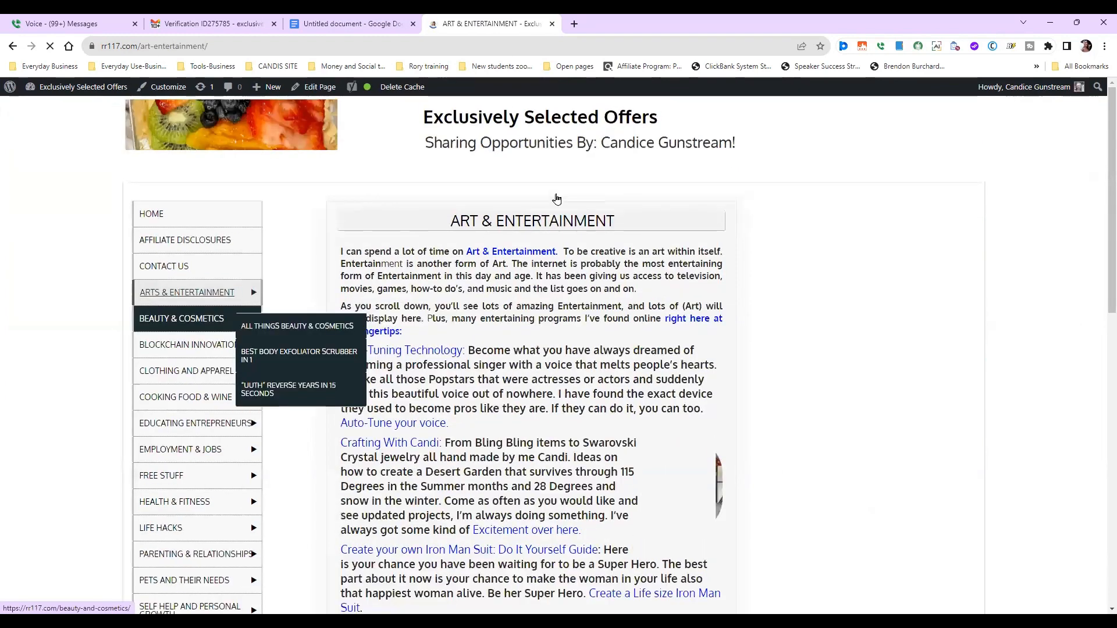
Highlight the Art & Entertainment page's title and opening sentences, and follow its link to the crafting page
double_click(464, 222)
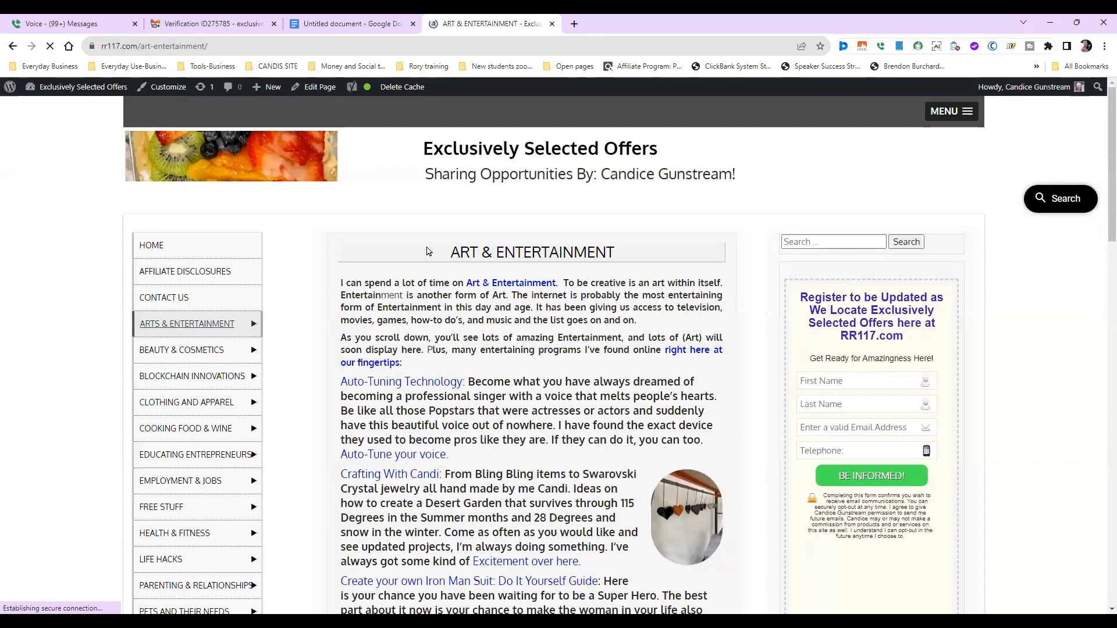
left_click_drag(428, 252, 535, 309)
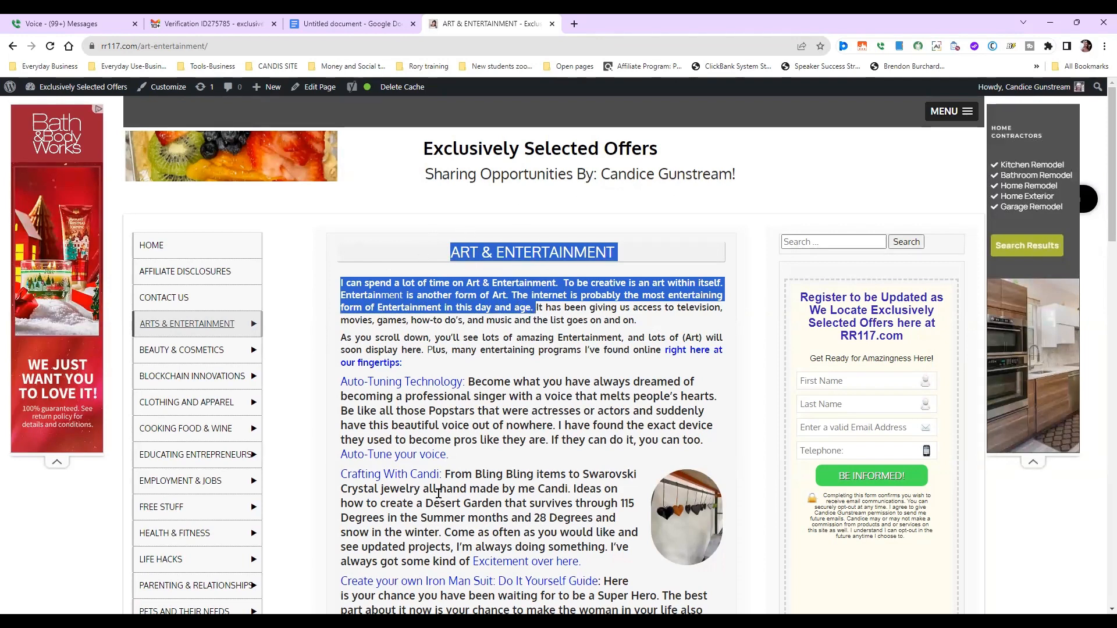
scroll(465, 378, "down", 3)
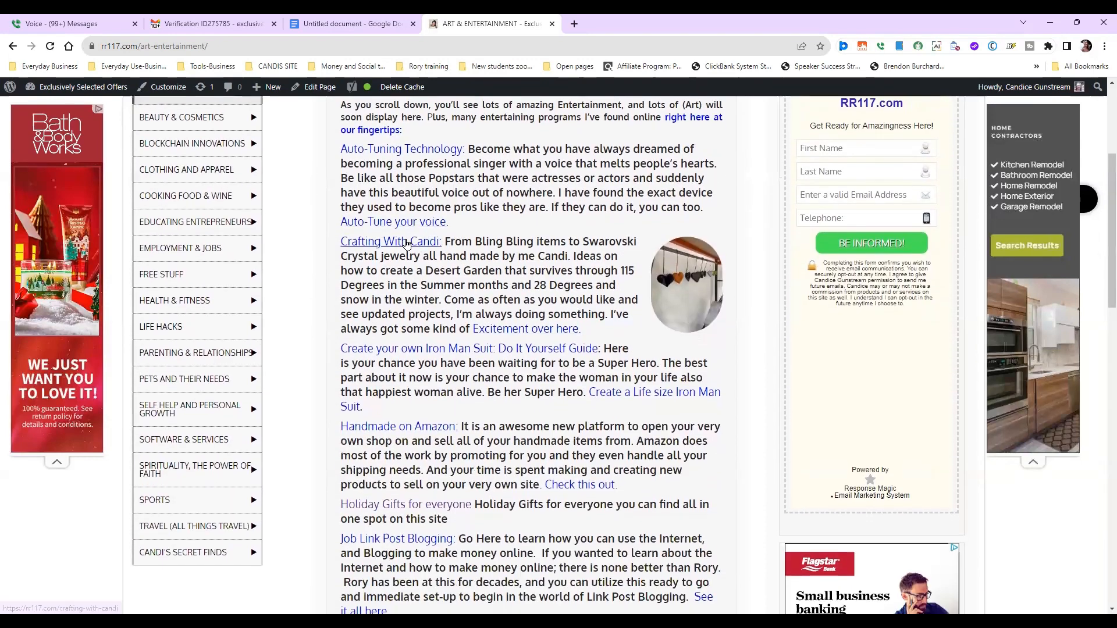
left_click(407, 241)
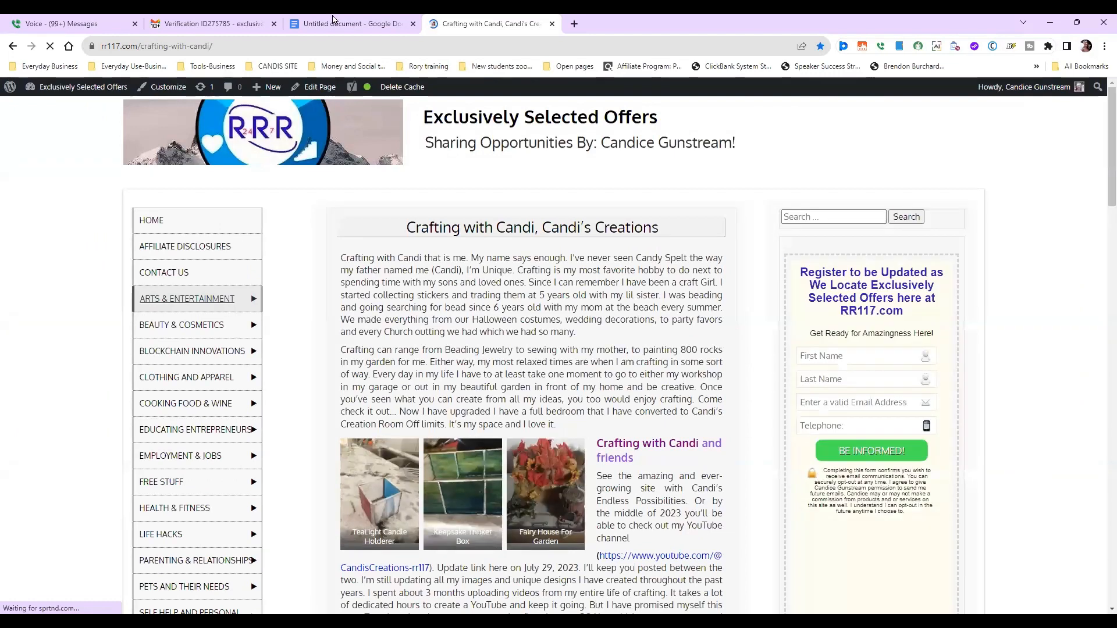
Open the Art & Entertainment page for editing in a duplicate of the crafting page's tab
right_click(506, 22)
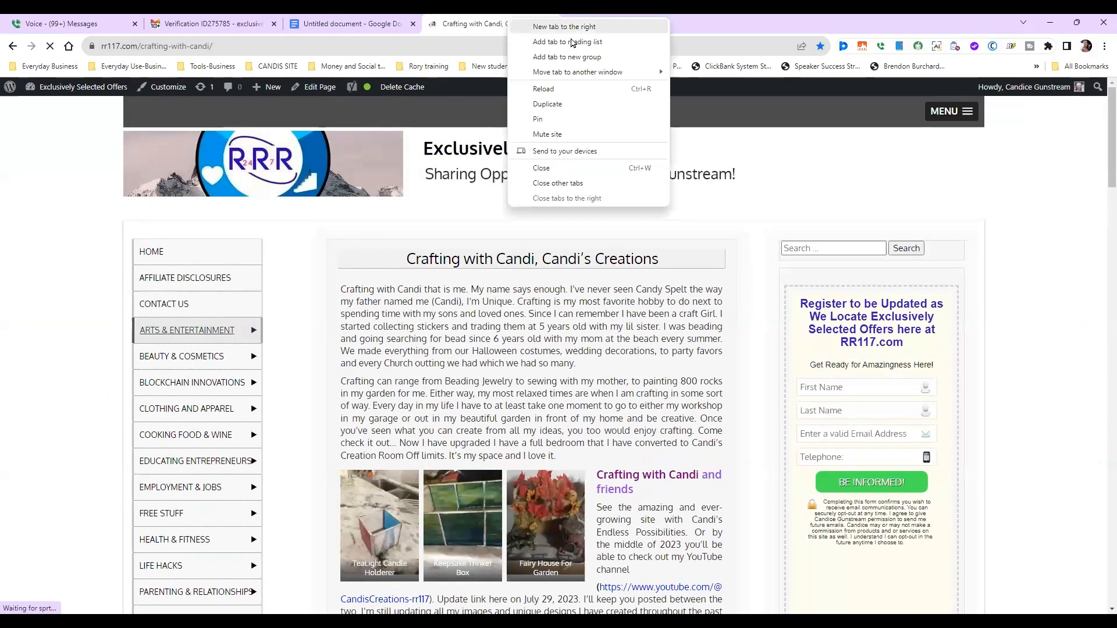
left_click(584, 103)
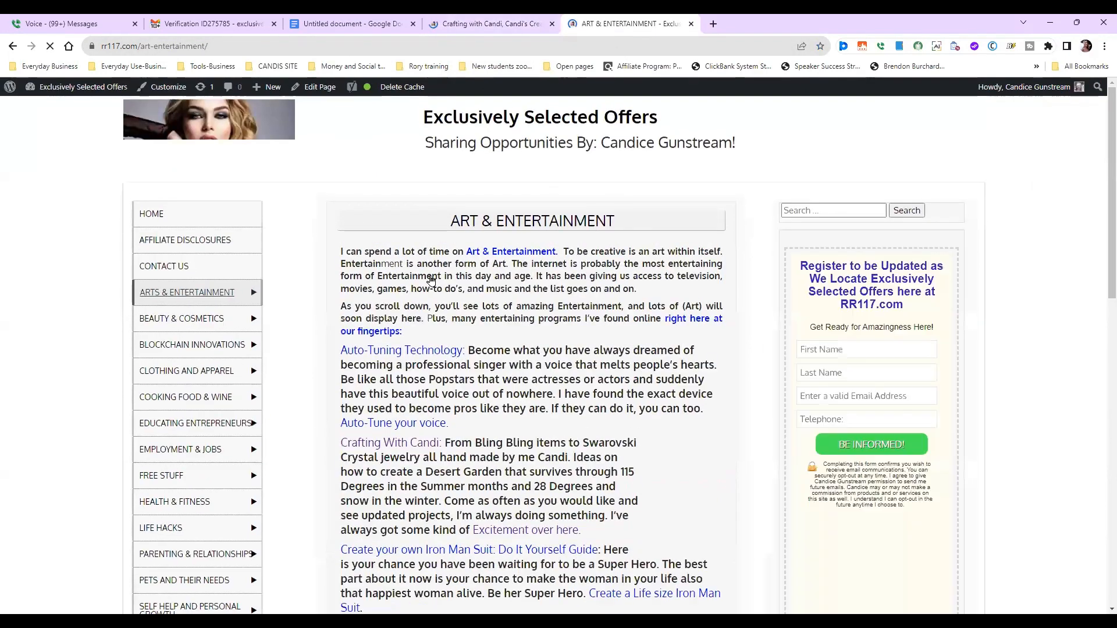
left_click(317, 87)
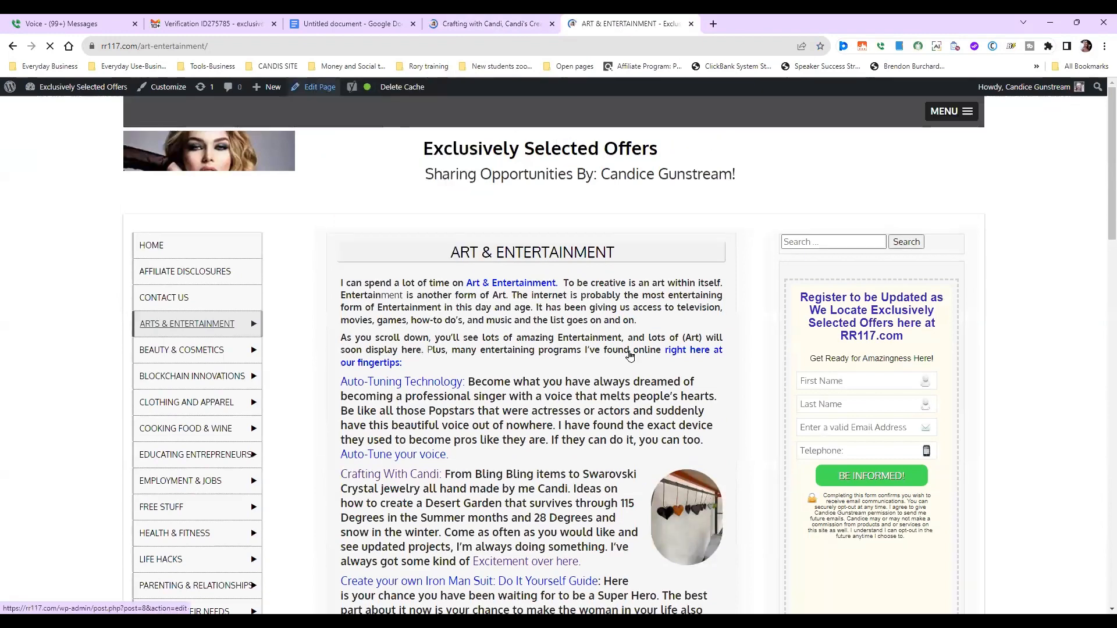
Copy the crafting page's title and its opening sentences through "my sons and loved ones."
left_click(477, 27)
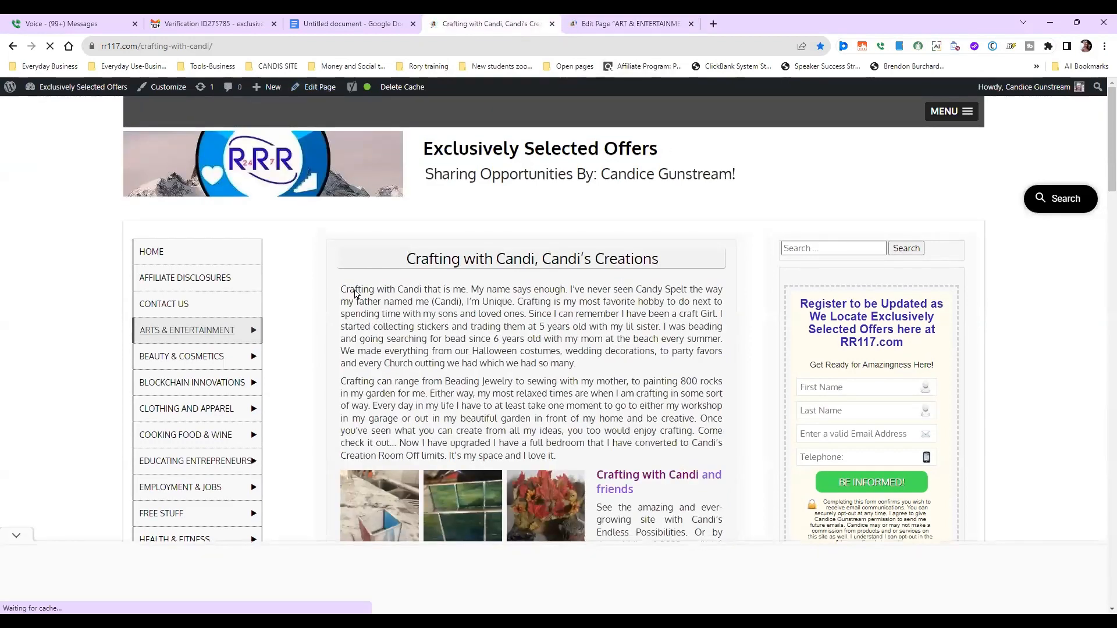
left_click_drag(396, 260, 678, 261)
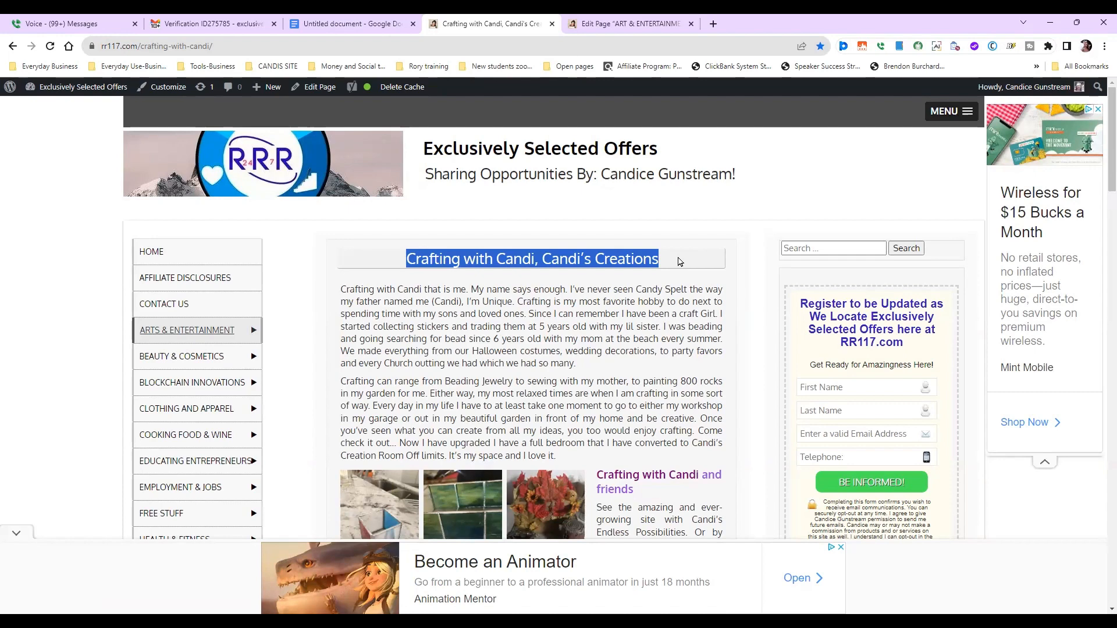
left_click_drag(680, 262, 570, 348)
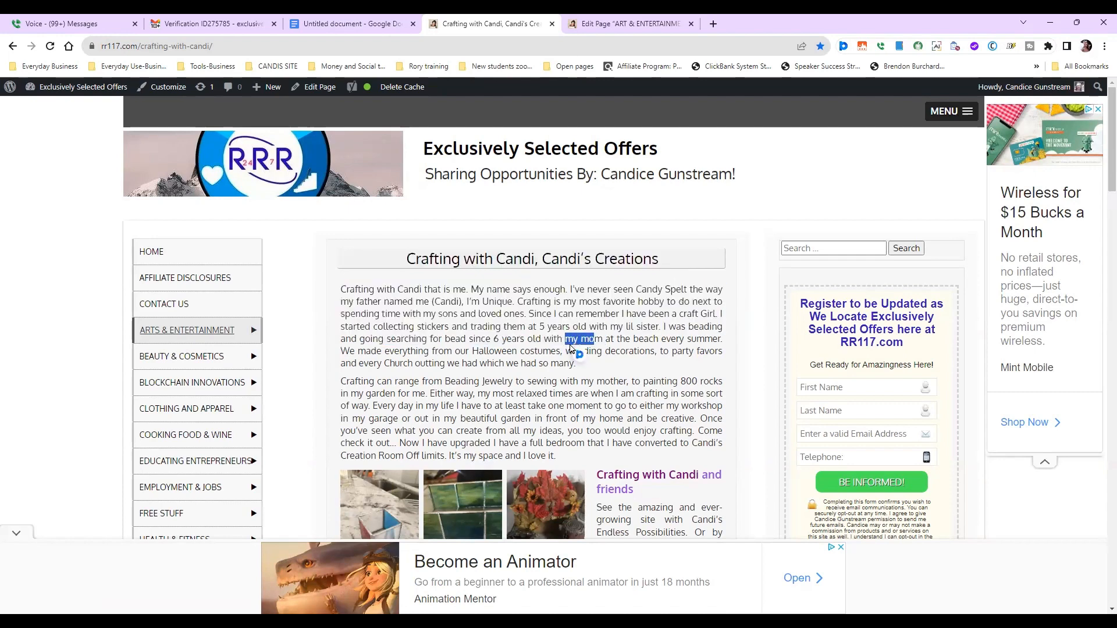
right_click(570, 348)
left_click(738, 193)
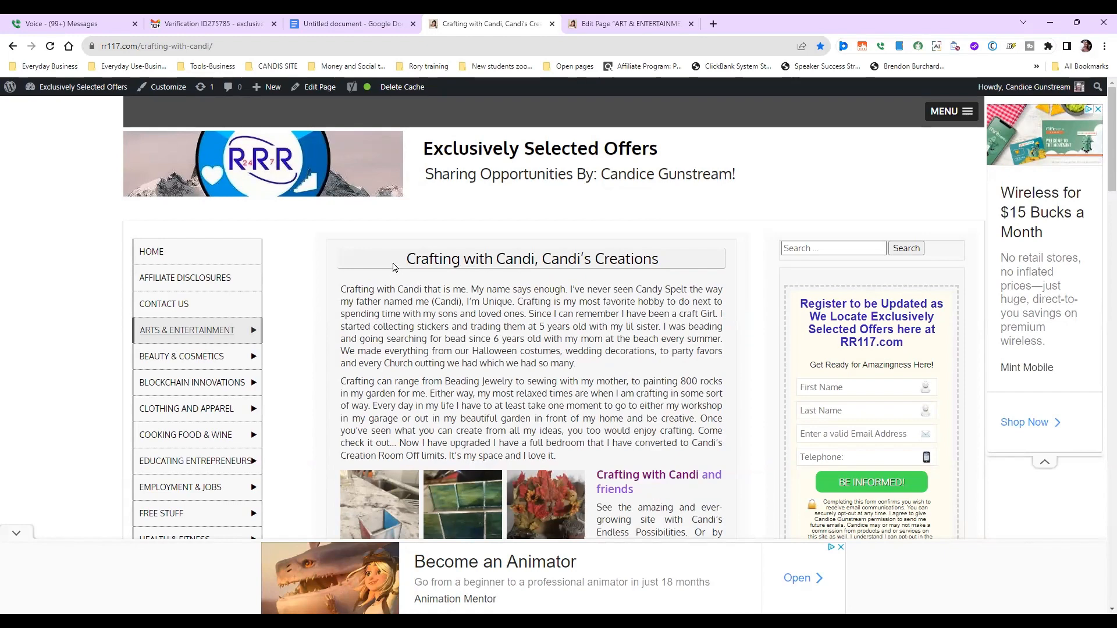
left_click_drag(394, 265, 534, 313)
key("ctrl+c")
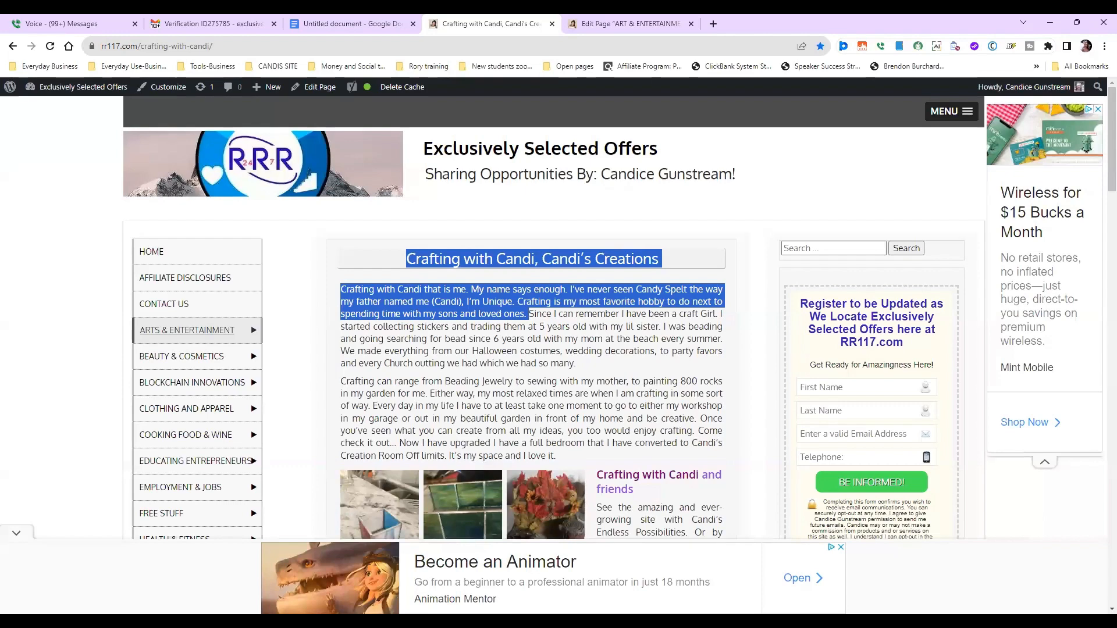
Paste the copied title and sentences directly after the crafting entry's link on the Art & Entertainment edit page
left_click(608, 26)
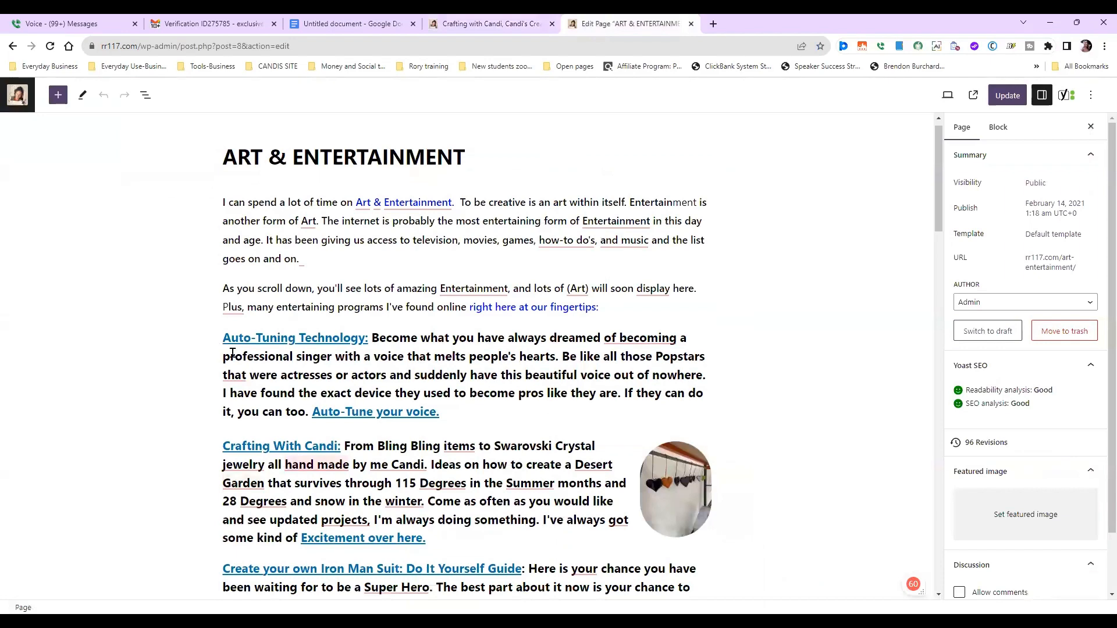
scroll(229, 354, "down", 2)
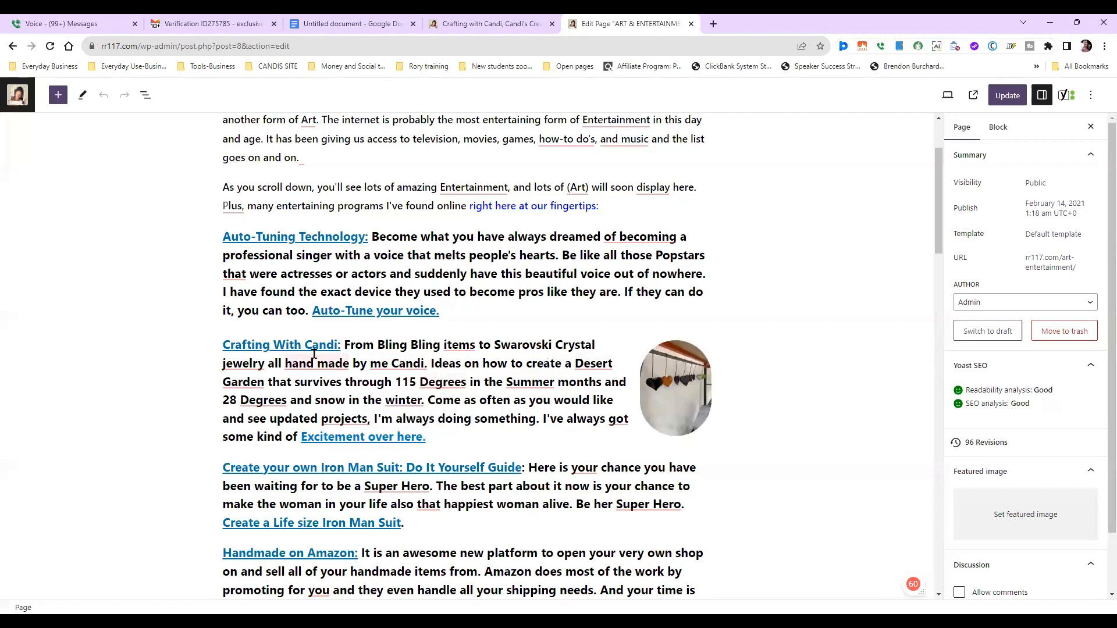
left_click(344, 345)
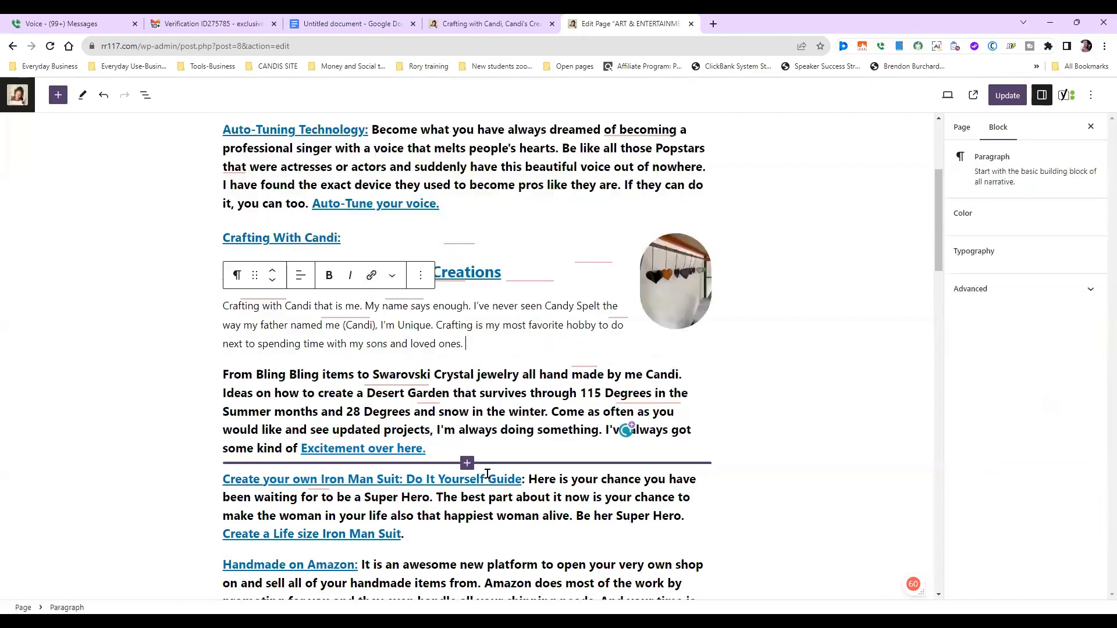
key("ctrl+v")
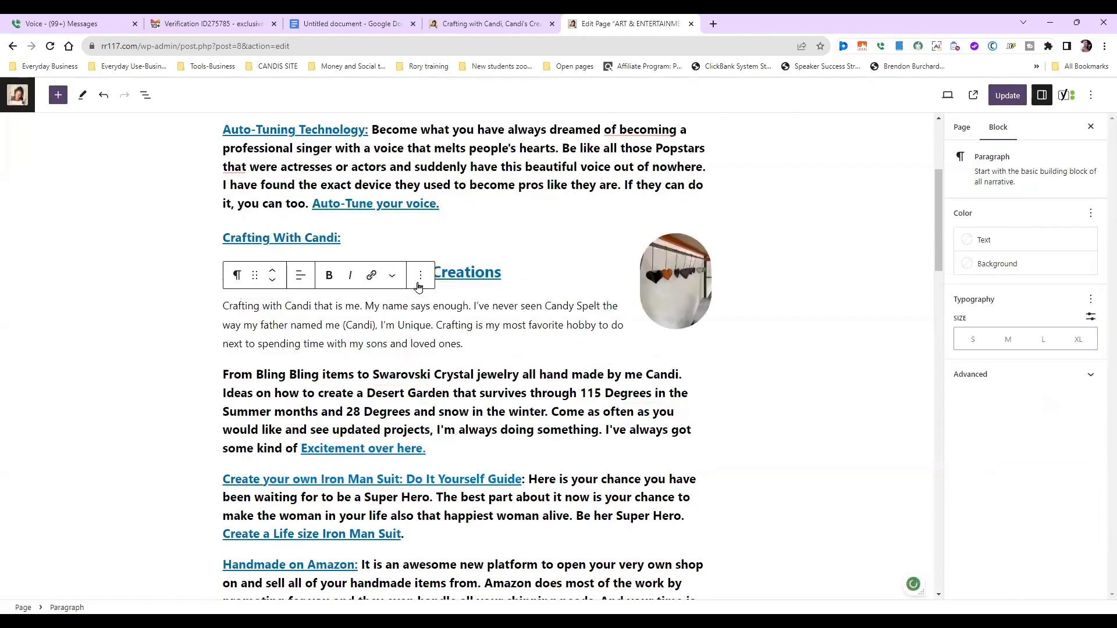
Merge the pasted linked title and paragraph into one block, add a colon after the title, and set the heading level to H3
key("ctrl+z")
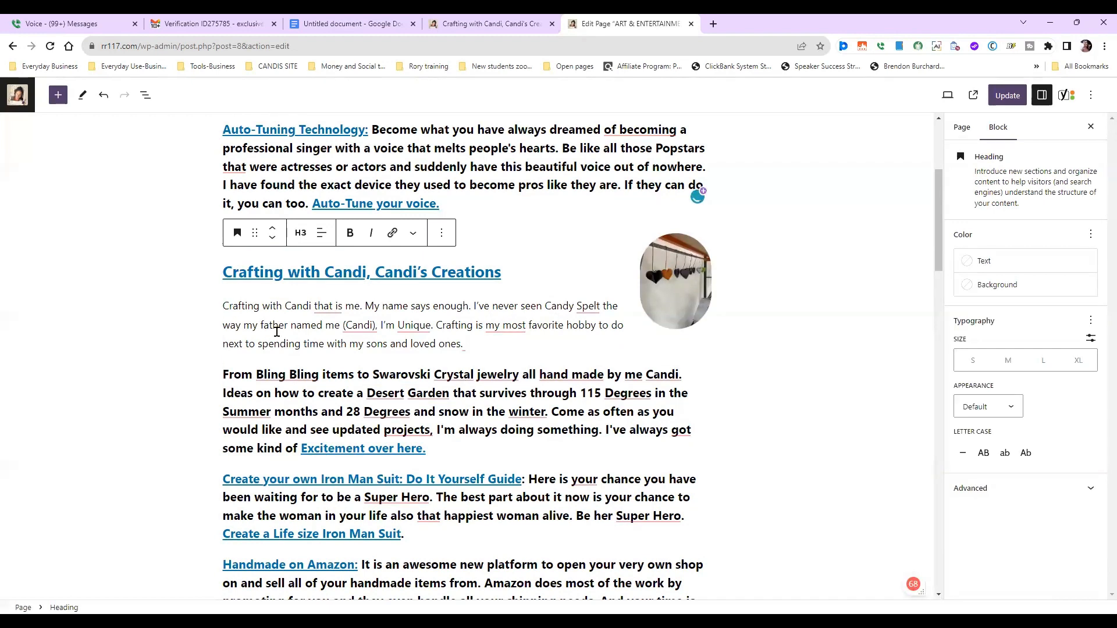
key("ctrl+shift+z")
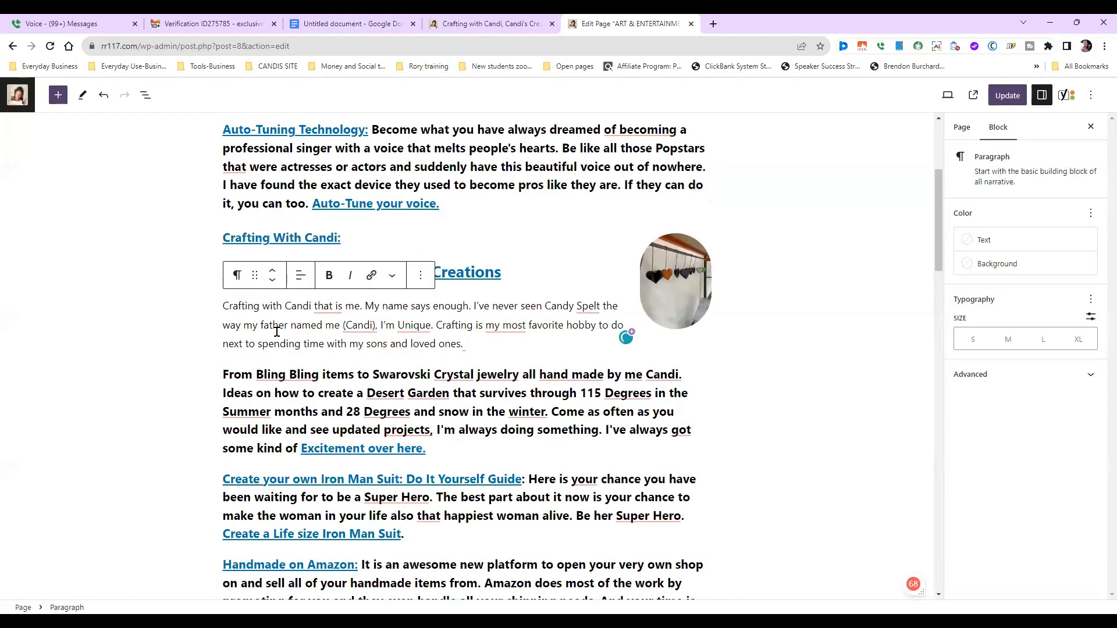
key("ctrl+z")
mouse_move(277, 333)
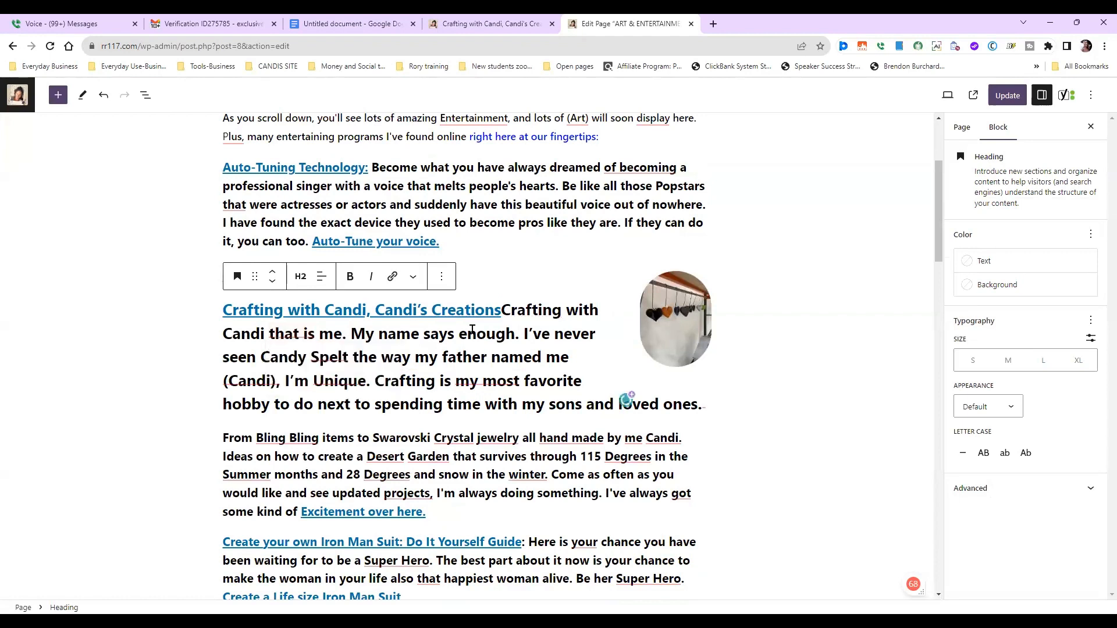
type(":")
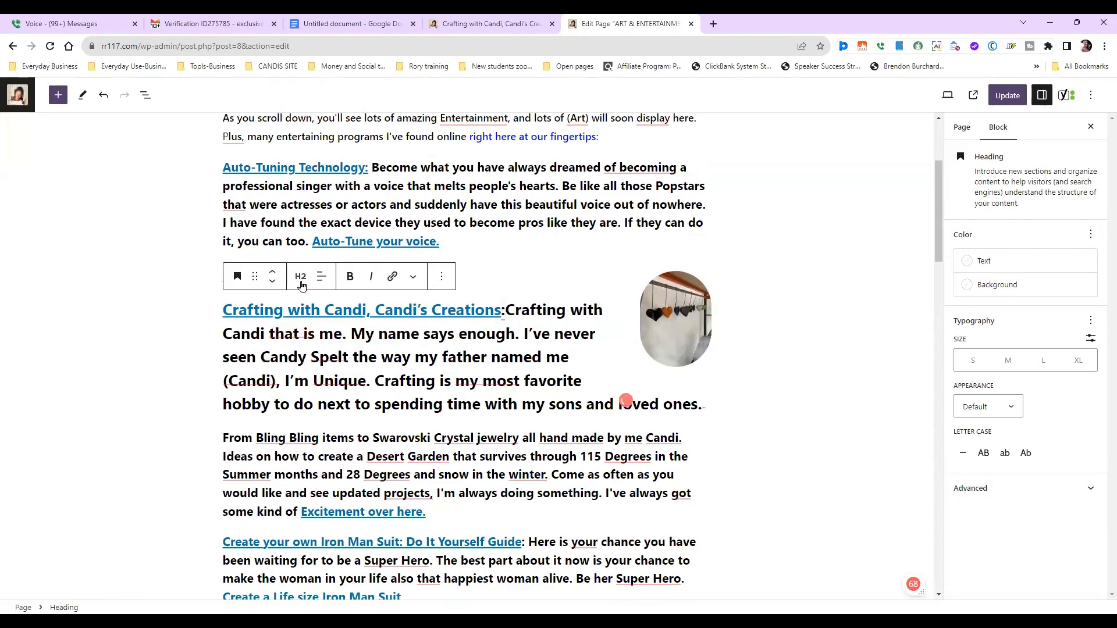
left_click(300, 276)
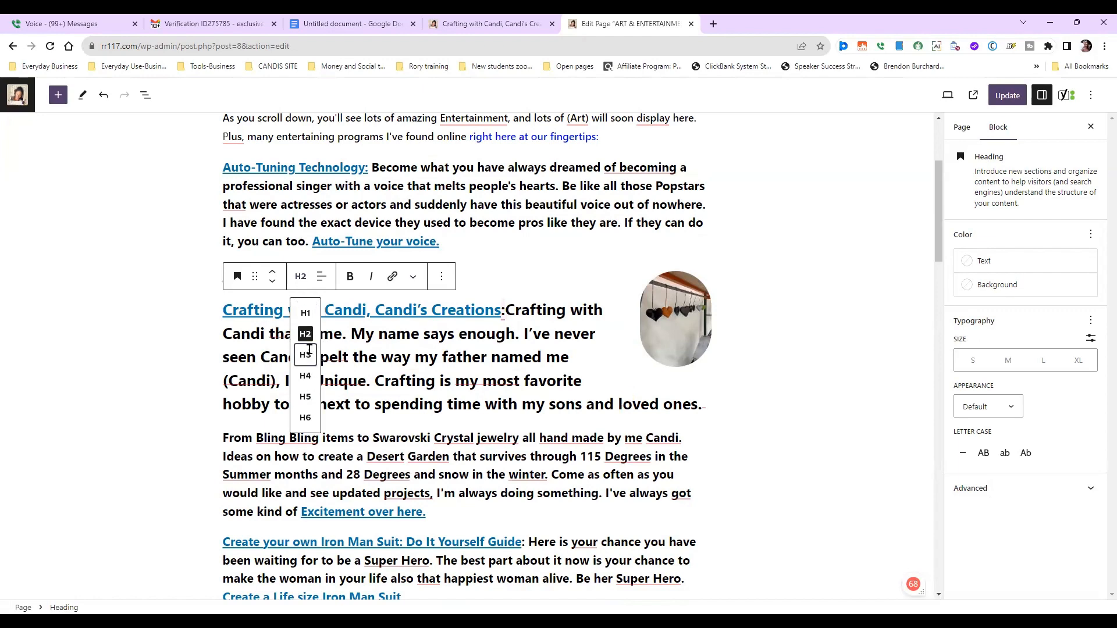
left_click(306, 357)
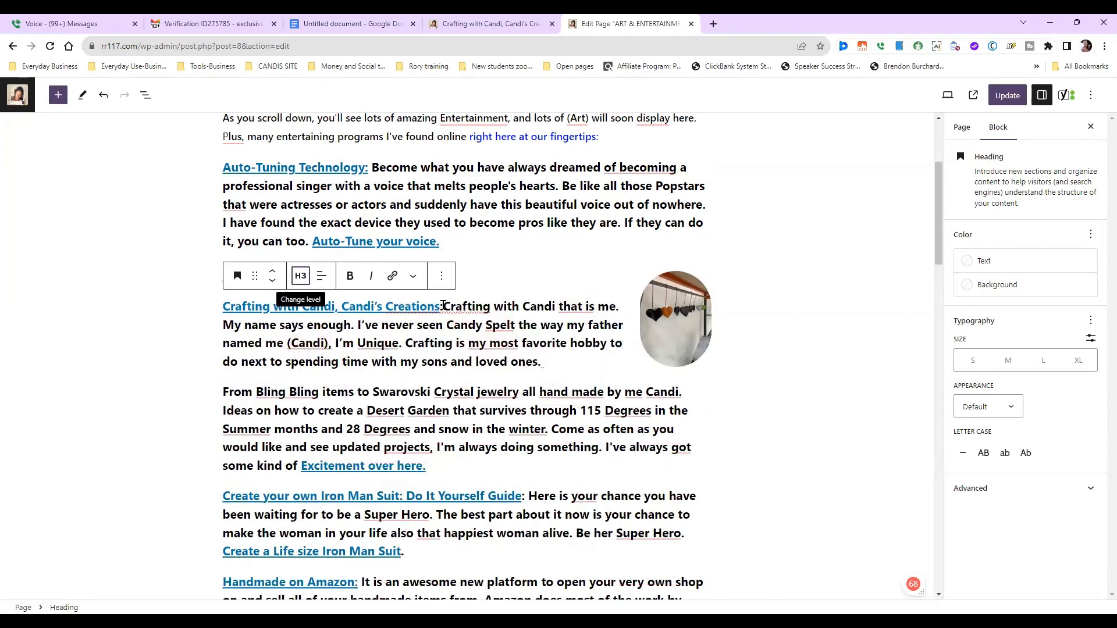
Copy the pasted linked title with its colon and replace the old crafting heading above it with the copy
left_click(444, 306)
left_click_drag(443, 305, 368, 319)
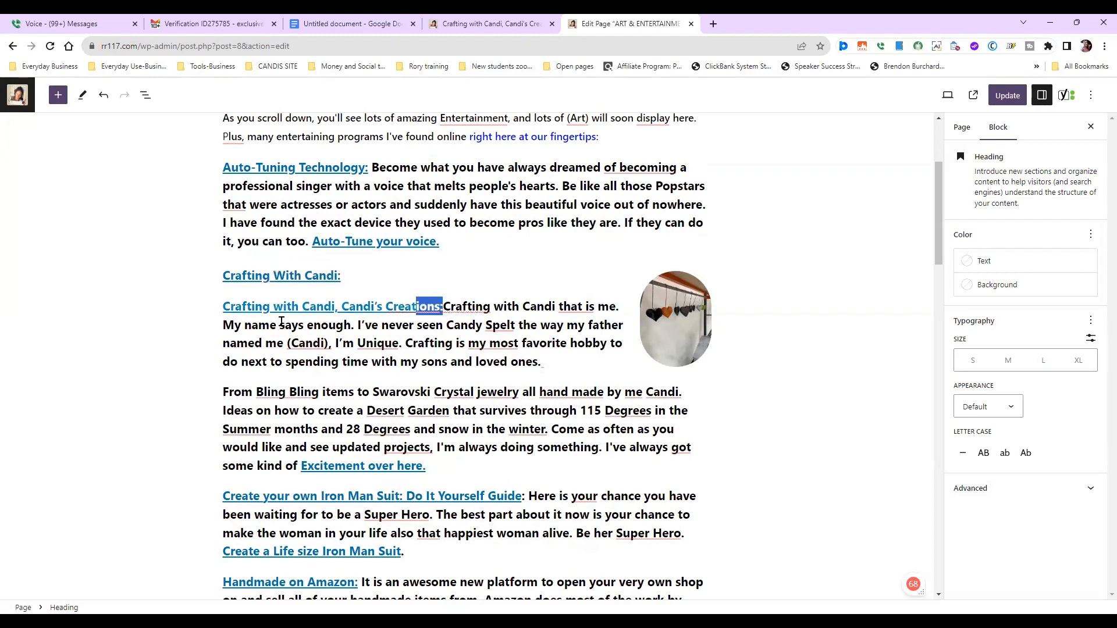
left_click_drag(281, 322, 210, 312)
key("ctrl+c")
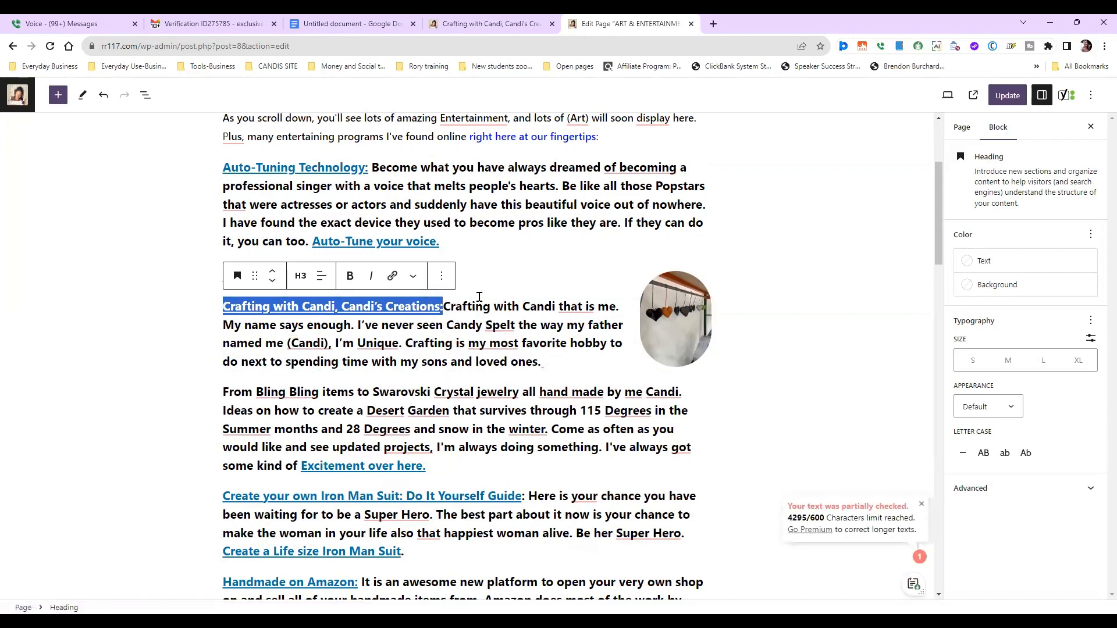
scroll(472, 438, "up", 3)
left_click(488, 440)
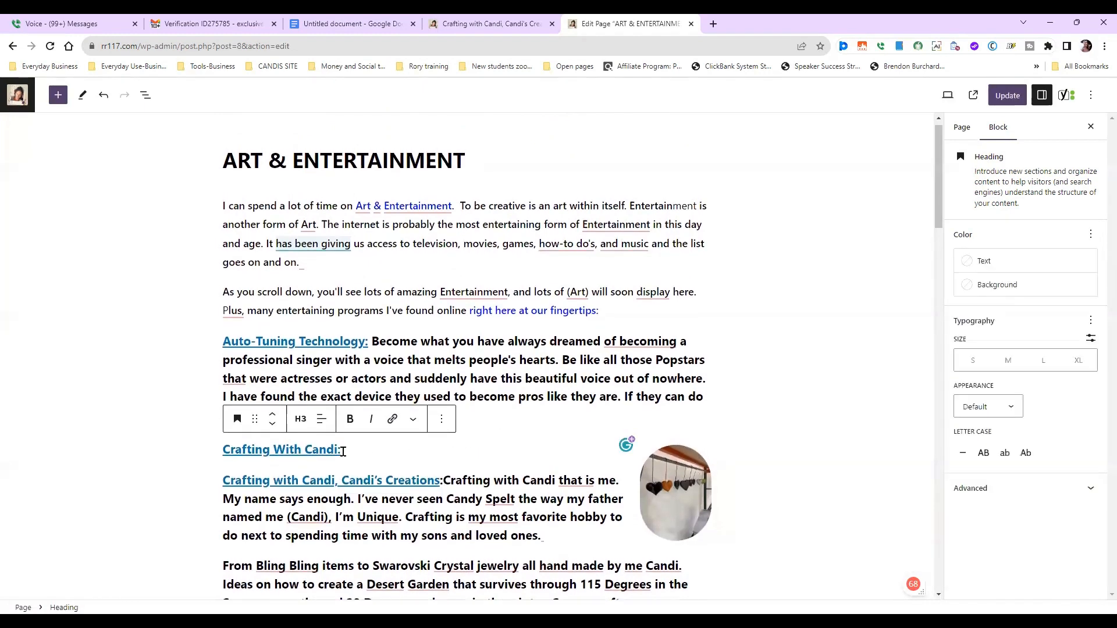
left_click_drag(344, 449, 213, 450)
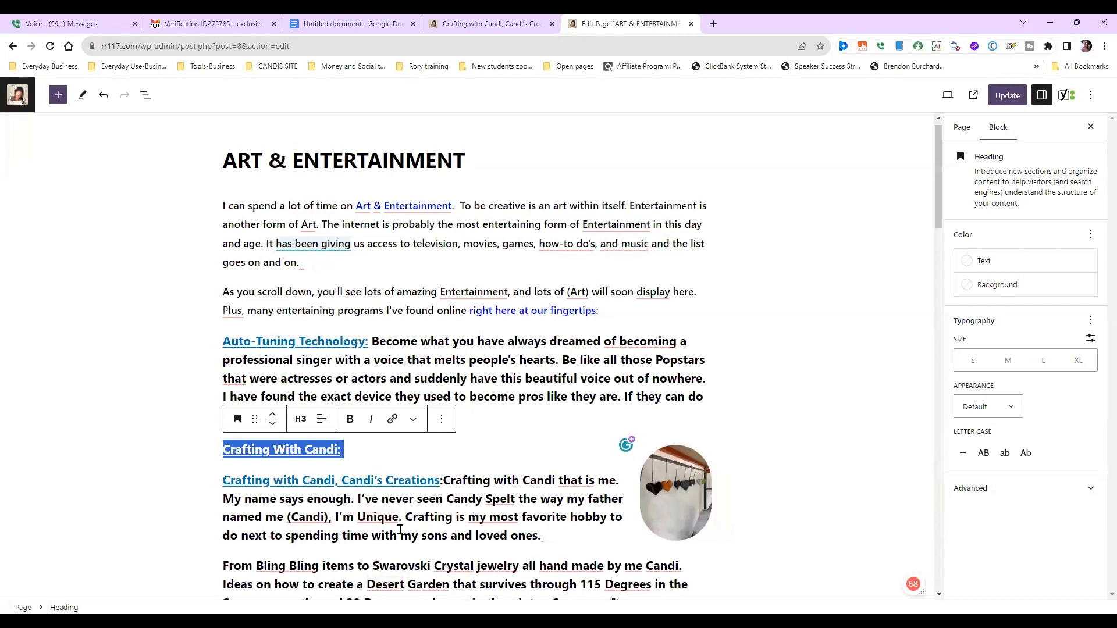
key("ctrl+v")
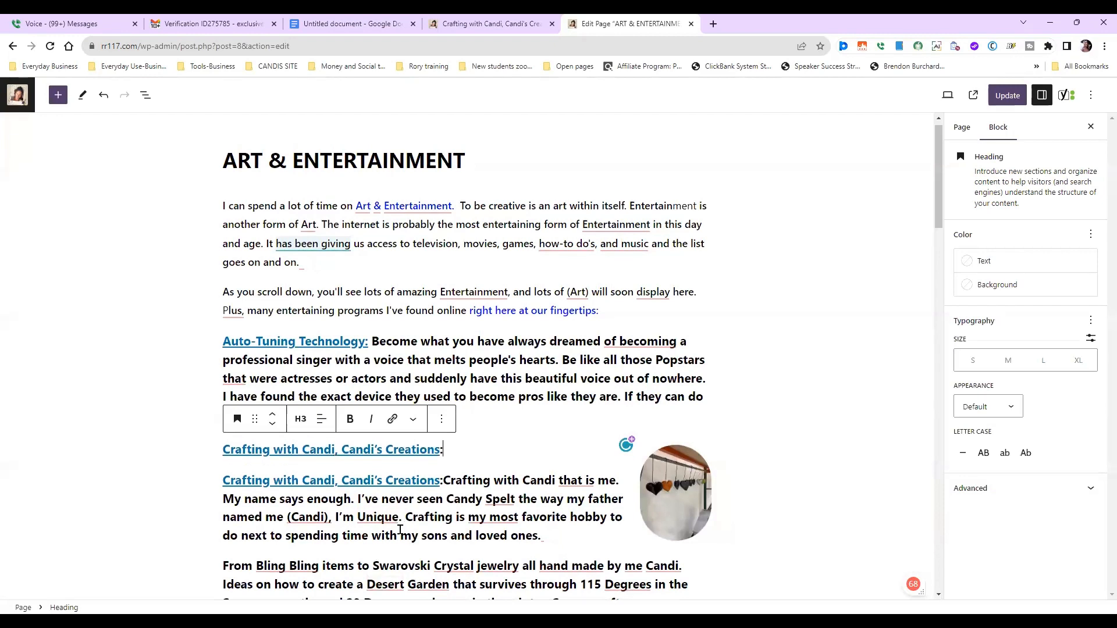
Delete the duplicate title and pasted paragraph, and join the new linked title with the "From Bling Bling items" description
scroll(238, 514, "down", 2)
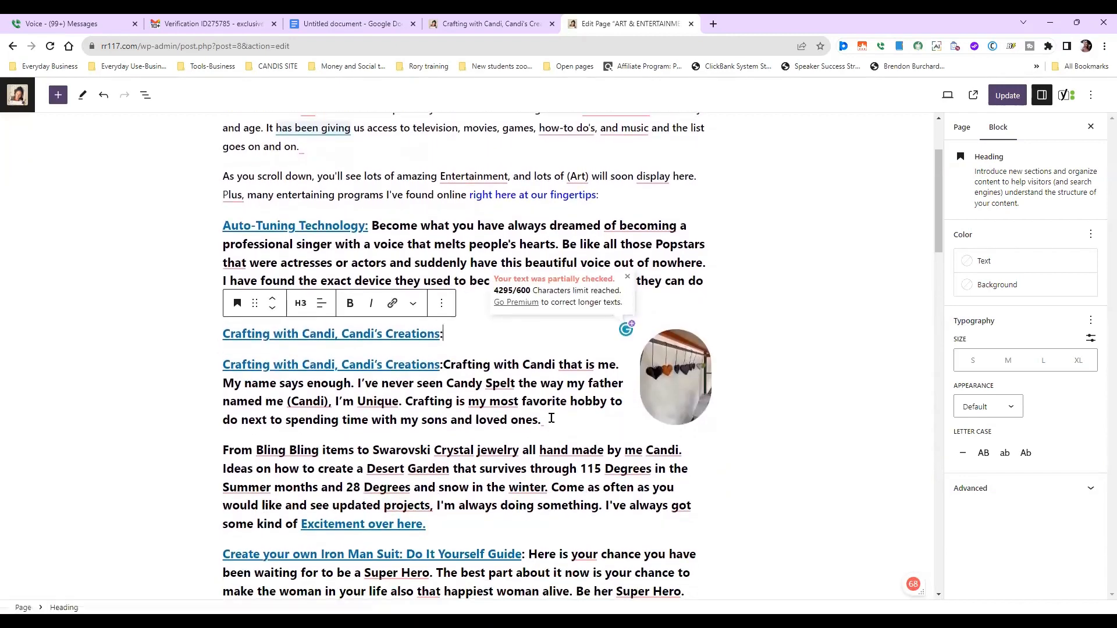
left_click_drag(551, 418, 215, 369)
key("BackSpace")
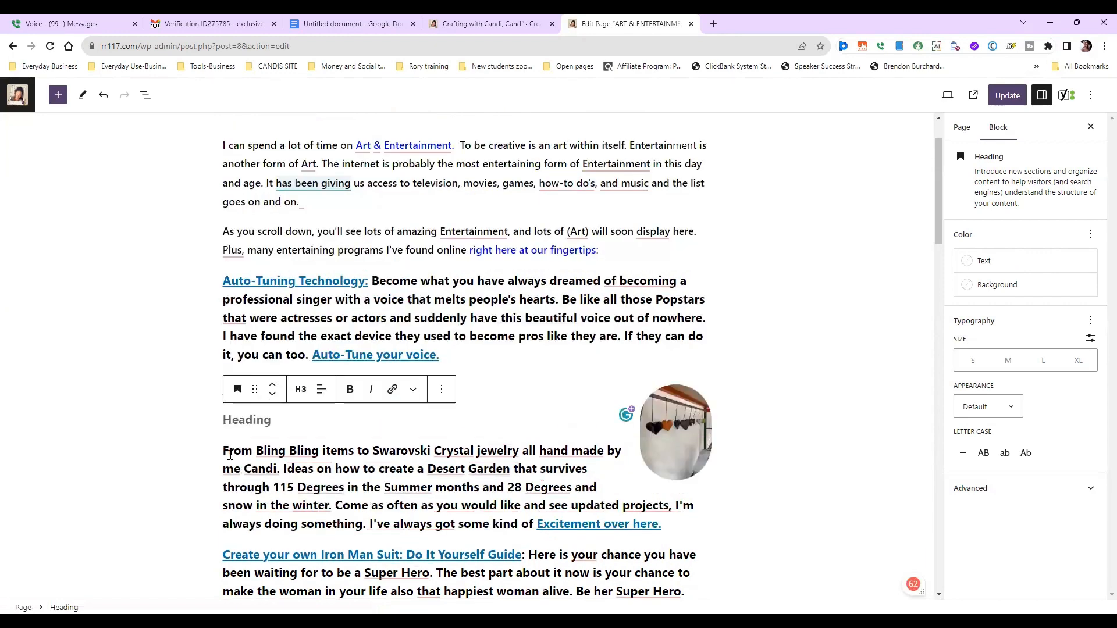
key("ctrl+z")
key("ctrl+z")
key("ctrl+z")
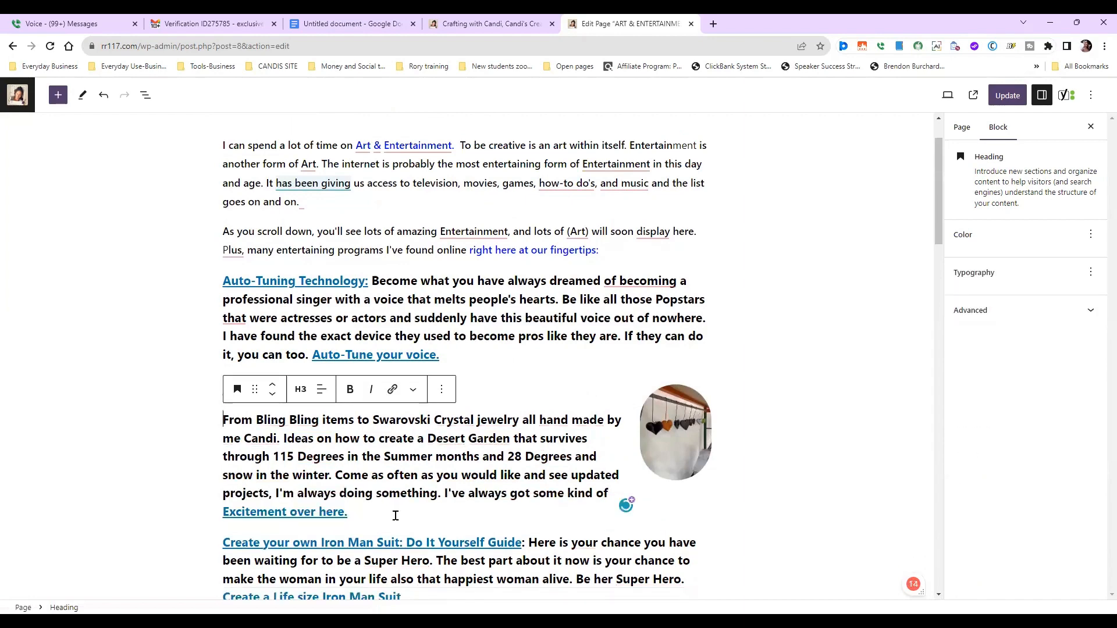
key("ctrl+shift+z")
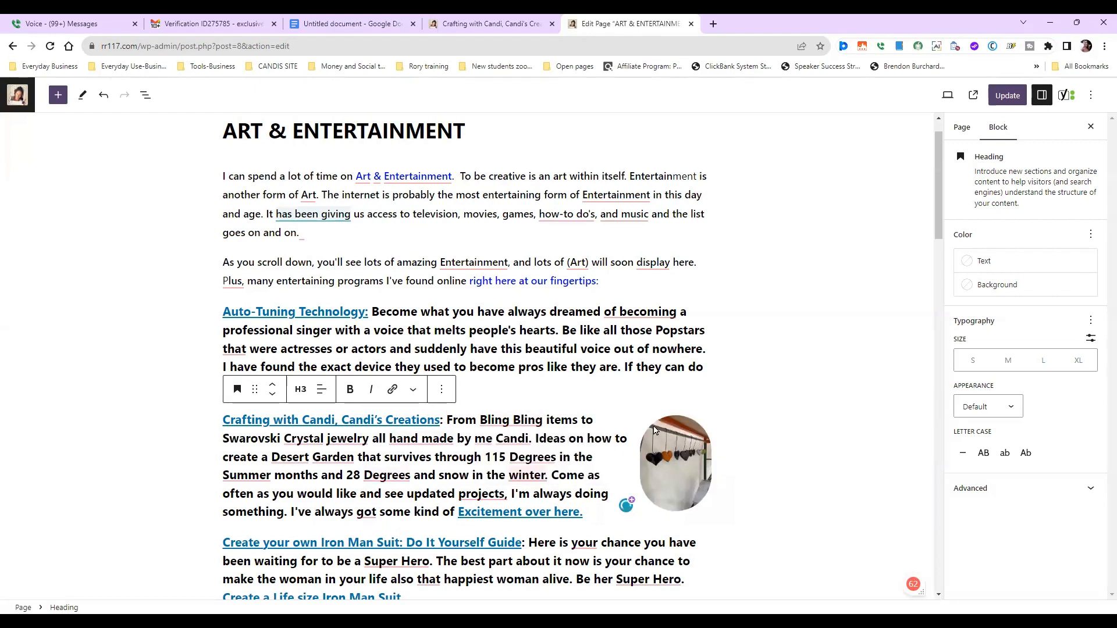
Check the link attached to the hanging hearts image beside the crafting entry
left_click(689, 471)
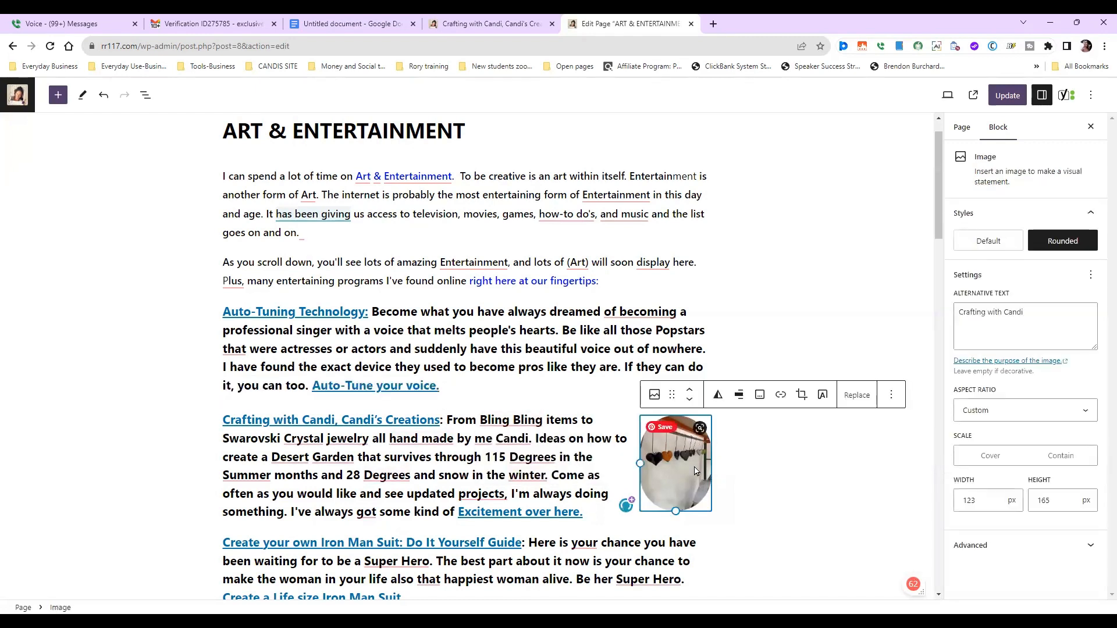
left_click(780, 394)
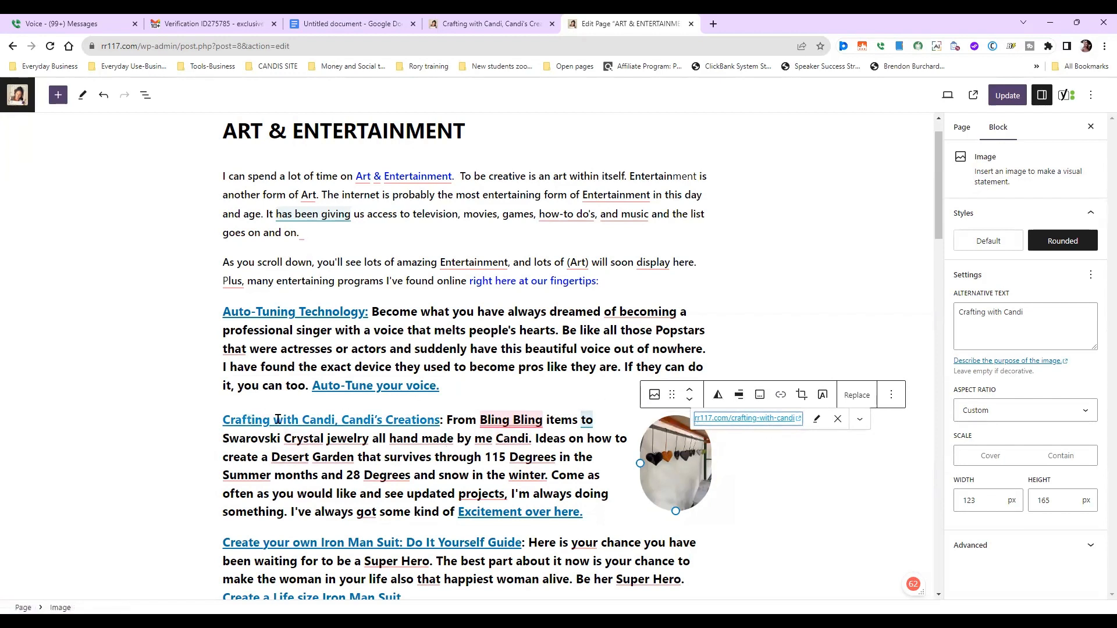
triple_click(959, 319)
left_click(678, 465)
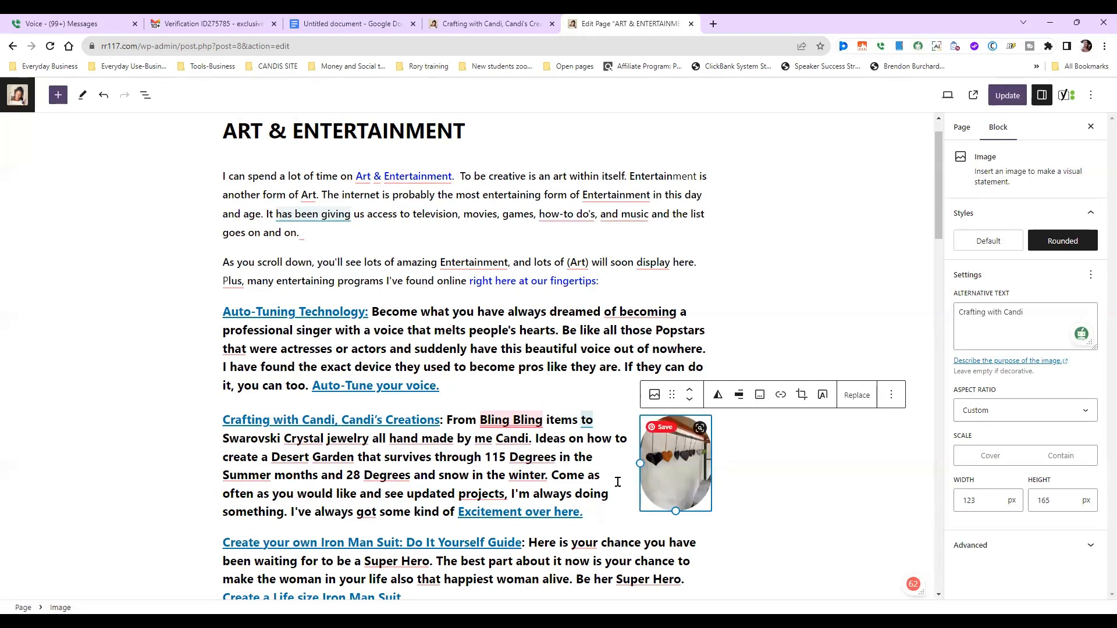
Replace the crafting image's alternative text with "ART & ENTERTAINMENT with Candi's Creations" and update the page
triple_click(957, 314)
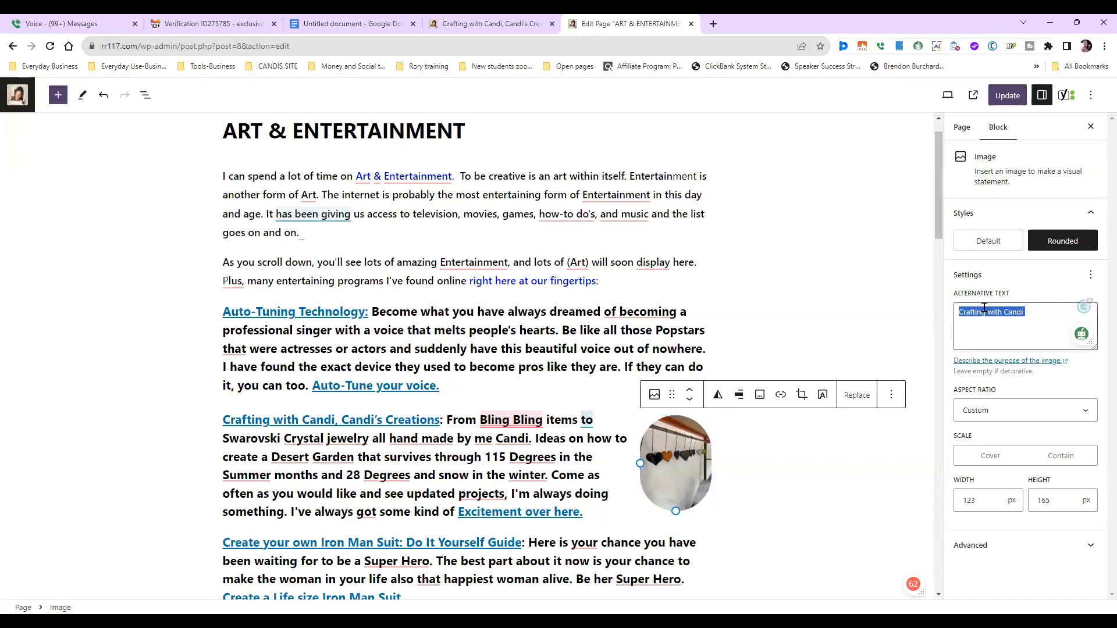
type("A")
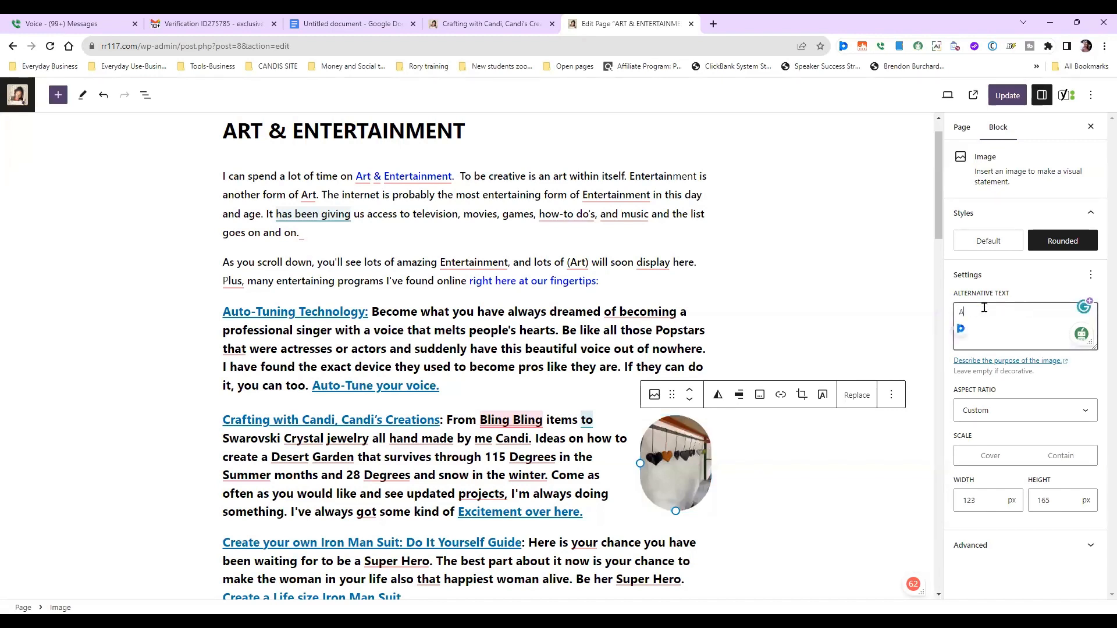
type("rt & eE")
key("BackSpace")
key("BackSpace")
key("BackSpace")
key("BackSpace")
key("BackSpace")
key("BackSpace")
key("BackSpace")
type("RT &")
type("NTERTAINMENT W")
key("BackSpace")
type("with Candi's Creations")
mouse_move(667, 477)
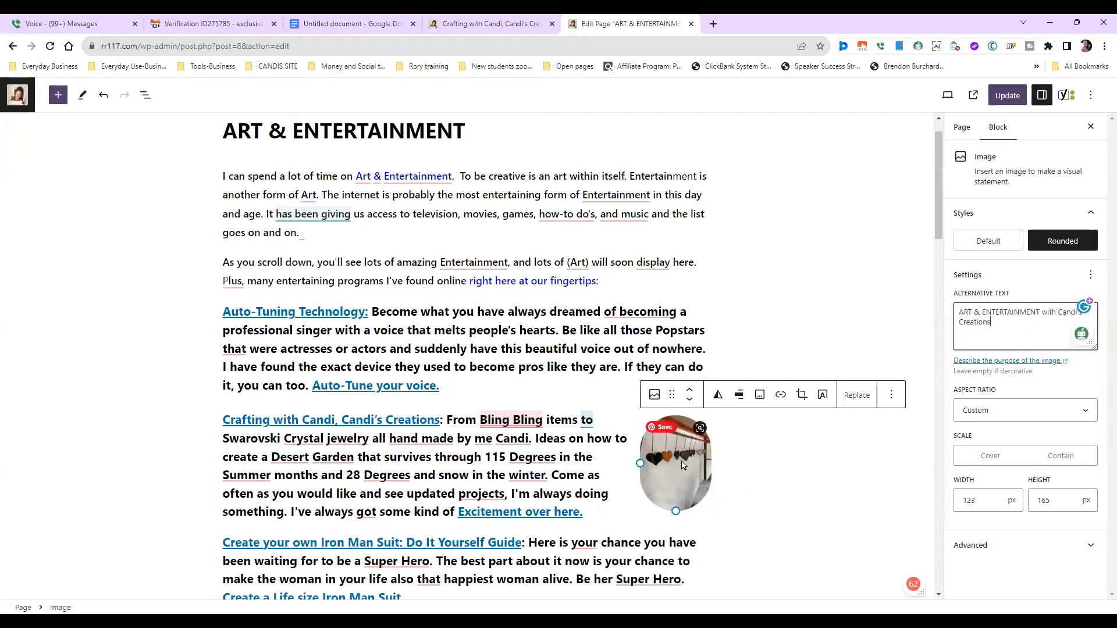
left_click(1006, 95)
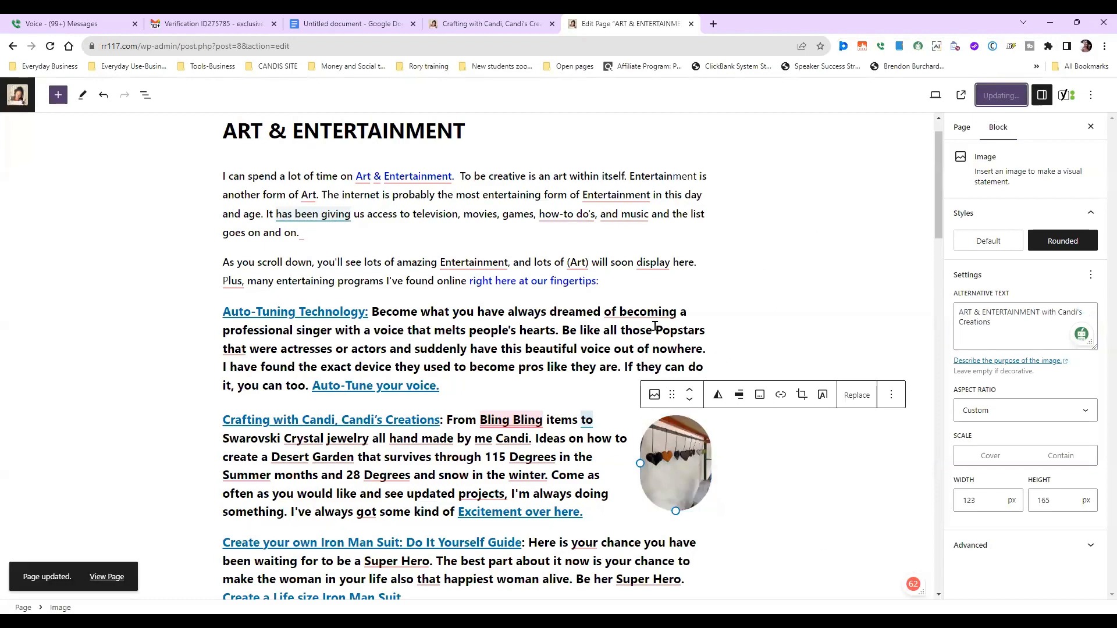
Look through the page's linked entries from Auto-Tuning Technology down to the closing paragraphs and the Yoast SEO section
scroll(389, 240, "down", 2)
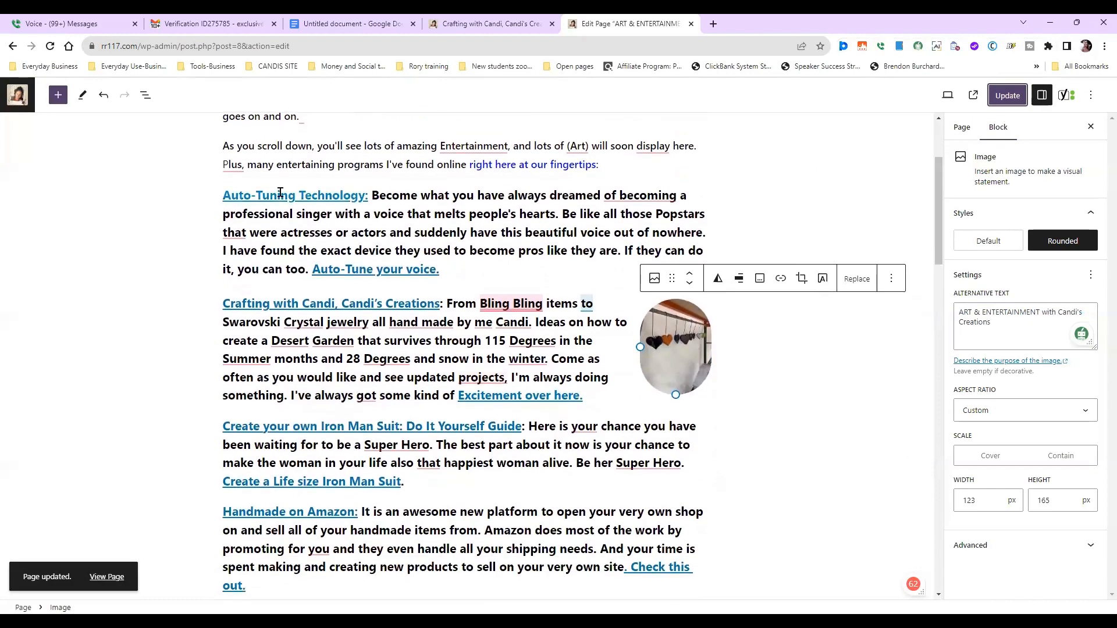
scroll(304, 450, "down", 2)
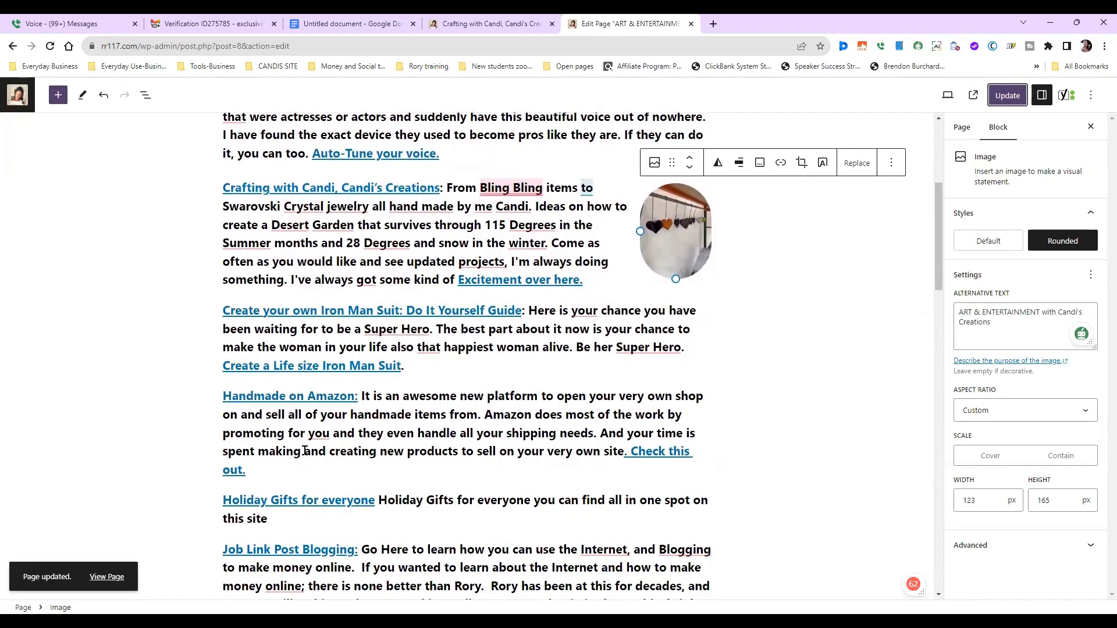
scroll(305, 451, "down", 6)
scroll(323, 428, "up", 8)
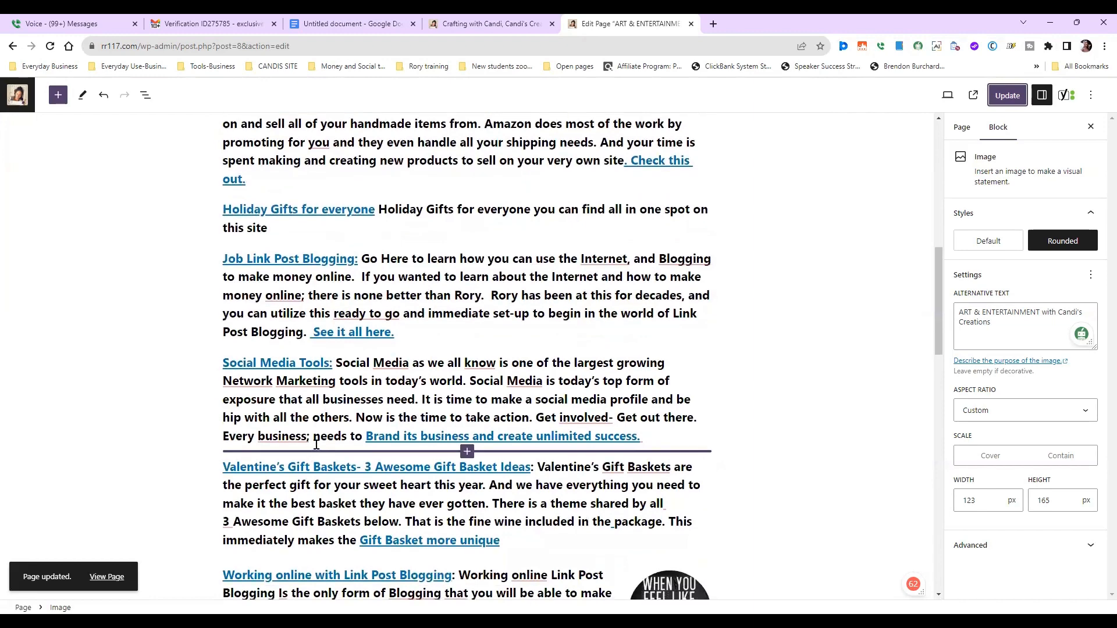
scroll(323, 428, "up", 3)
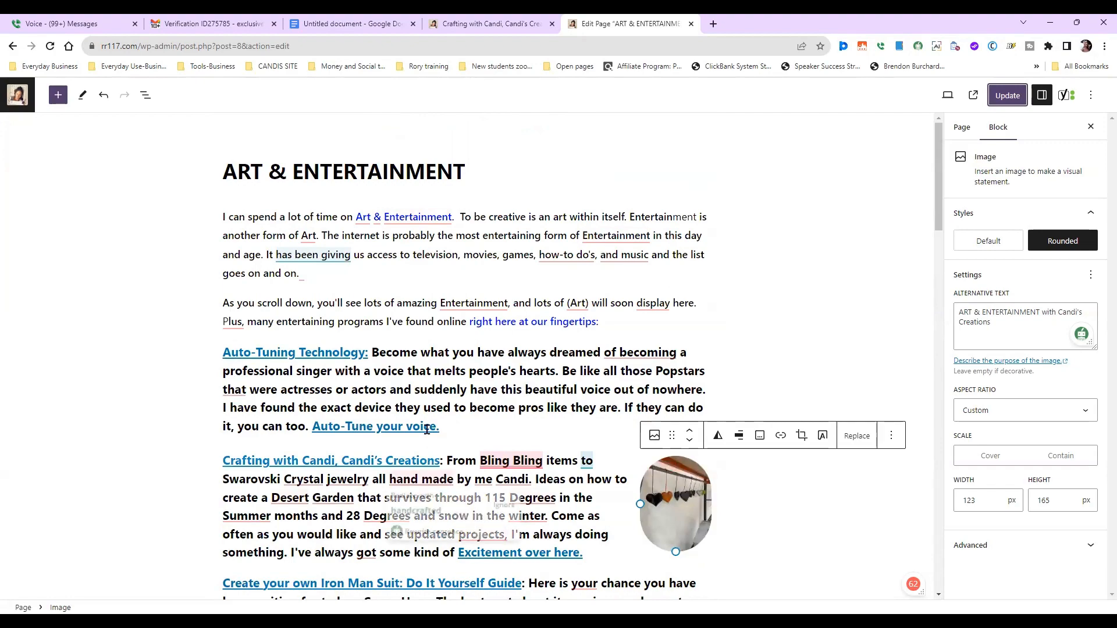
scroll(426, 429, "down", 2)
scroll(426, 429, "down", 12)
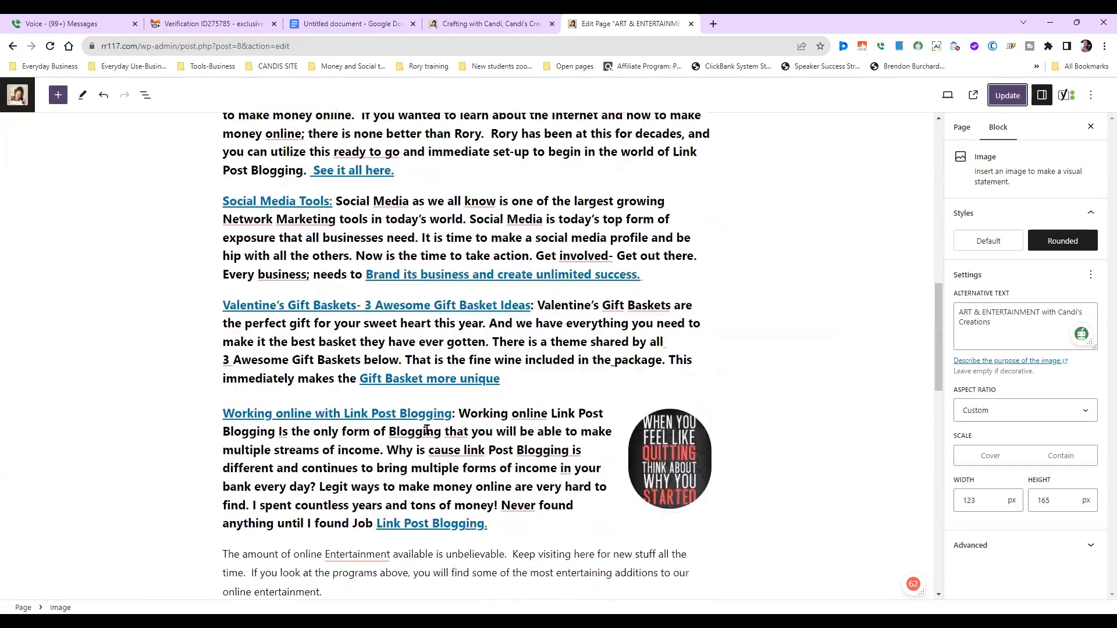
scroll(427, 429, "down", 2)
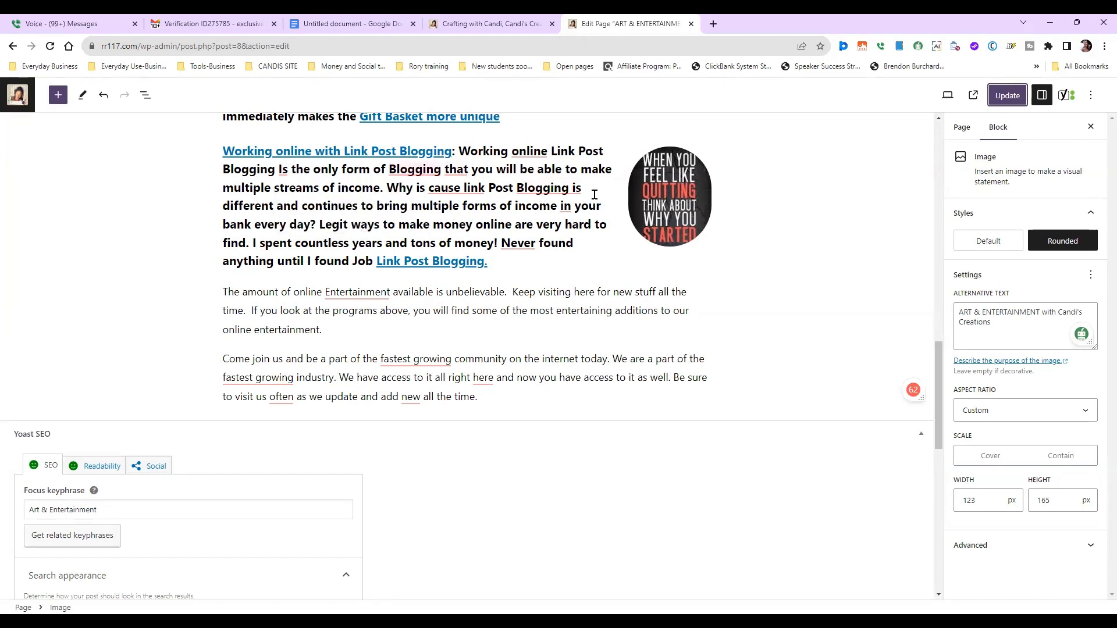
Try bold formatting on the "Working online with Link Post Blogging" heading, switching it on and off again
left_click(309, 196)
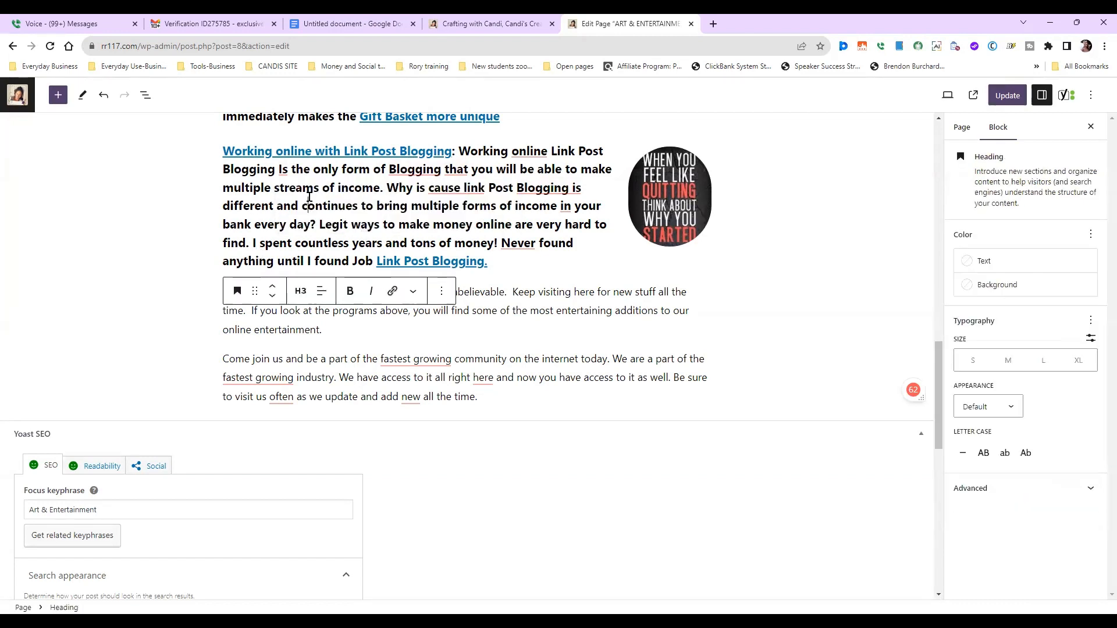
left_click(315, 149)
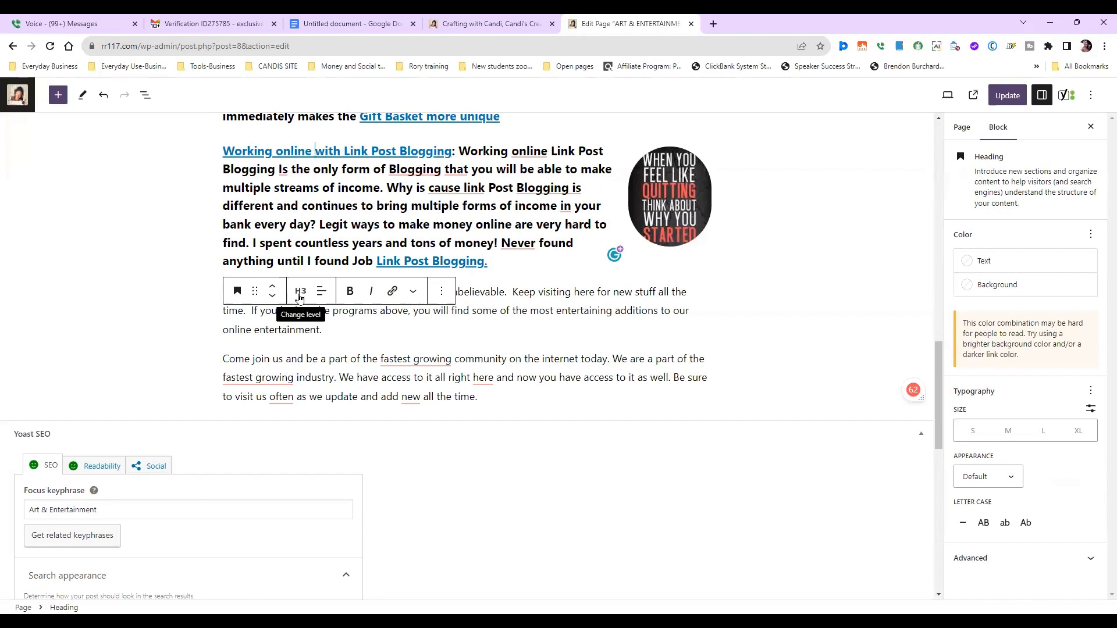
left_click(350, 294)
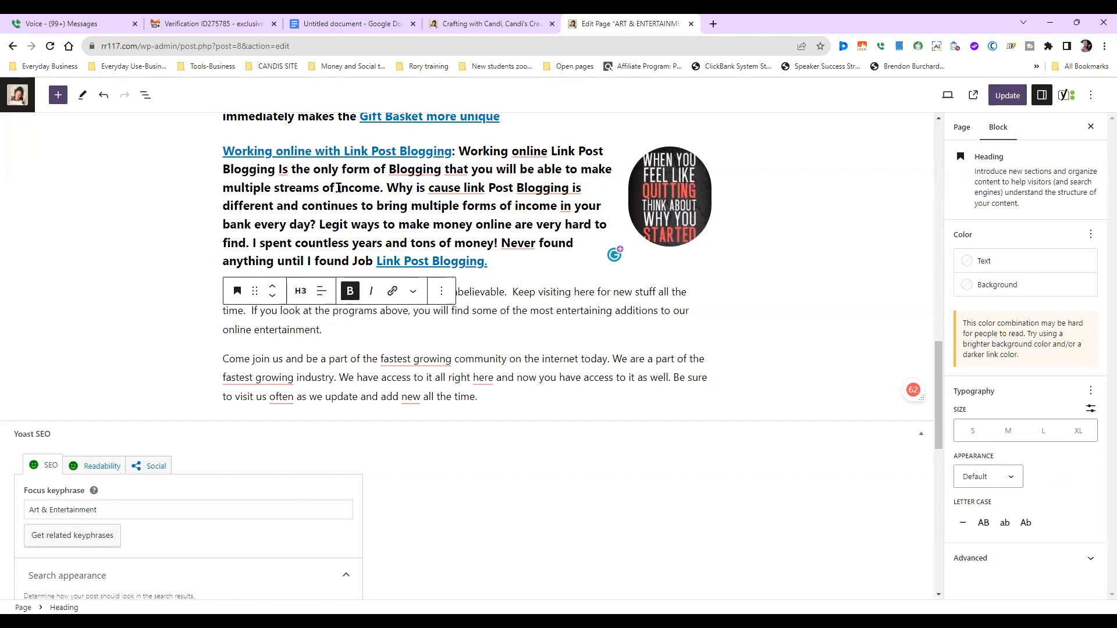
left_click(352, 294)
key("ctrl+s")
Review the Yoast SEO search appearance and meta description, and return to the crafting entry to look over the page
scroll(581, 349, "down", 5)
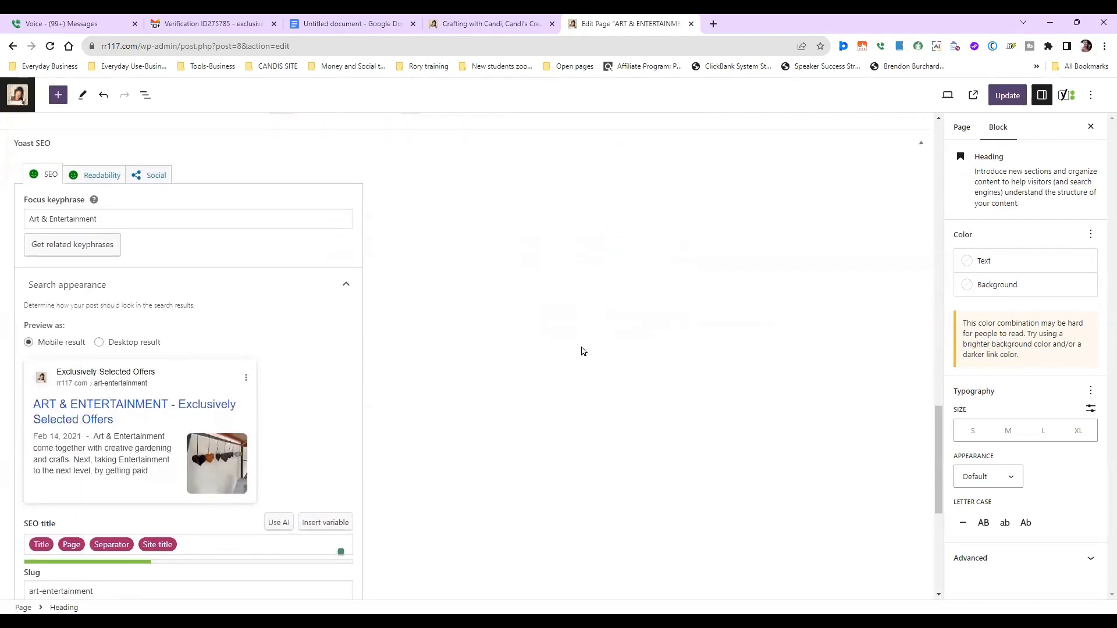
scroll(581, 351, "down", 5)
scroll(588, 350, "up", 2)
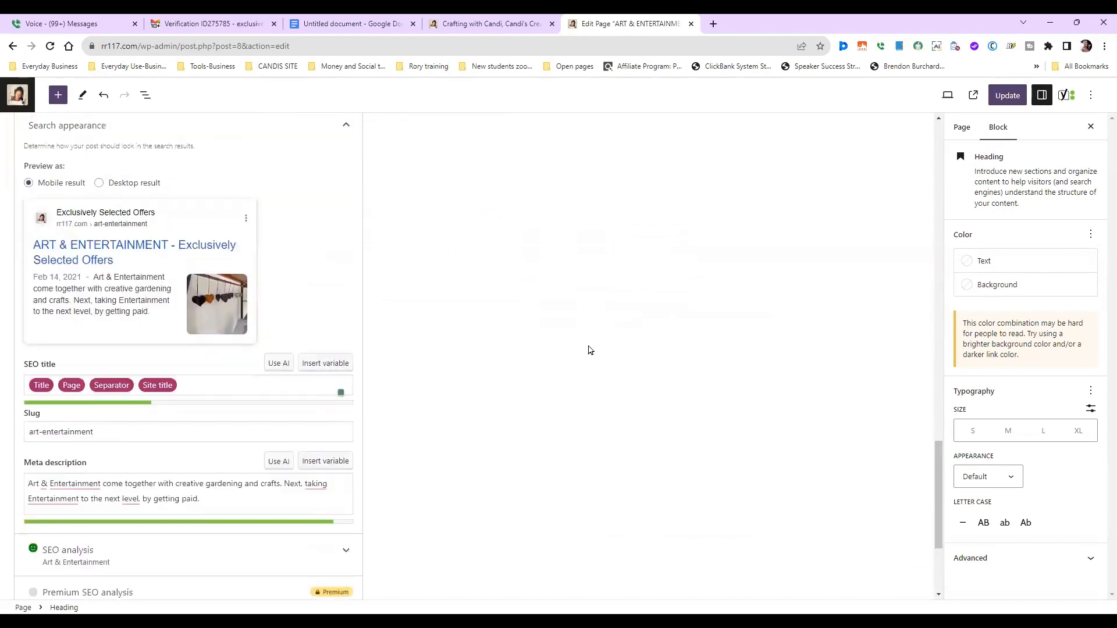
scroll(588, 350, "up", 15)
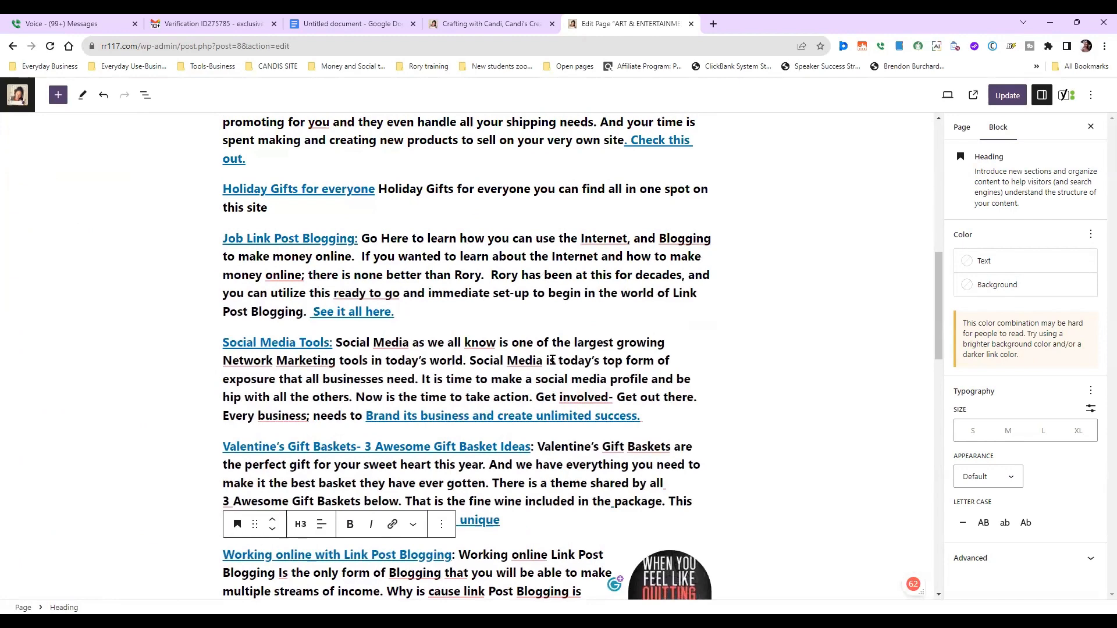
scroll(554, 357, "up", 6)
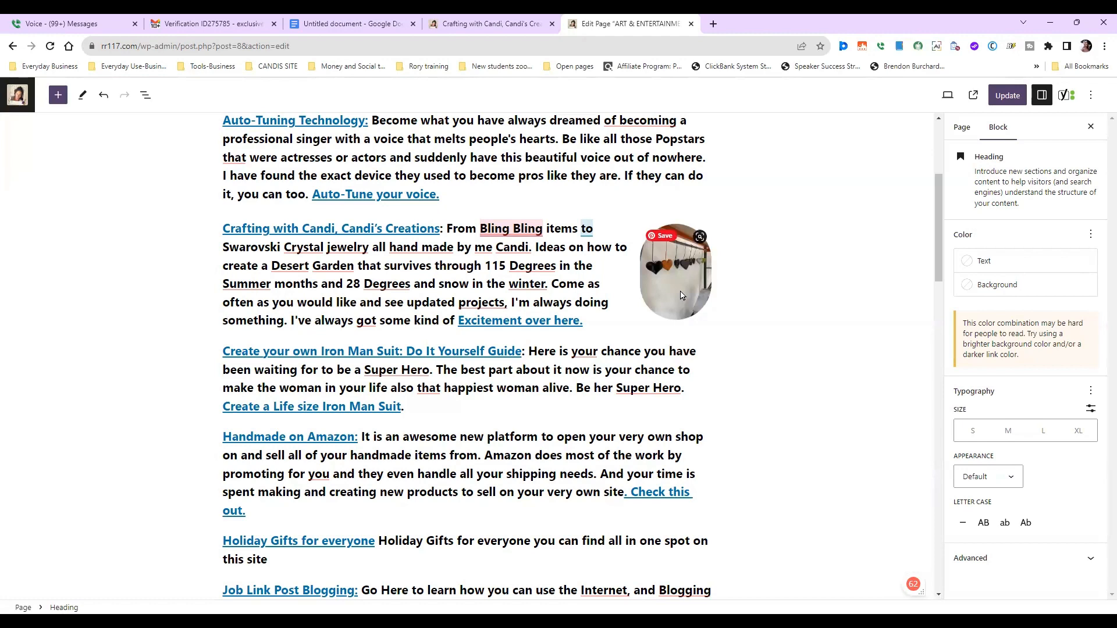
scroll(681, 295, "up", 4)
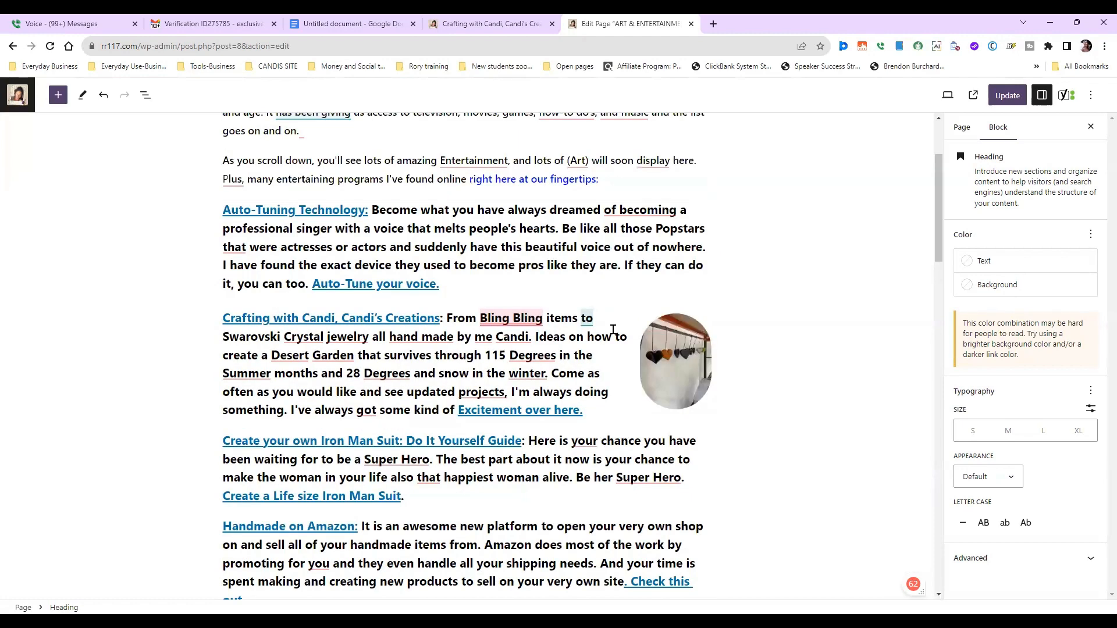
Update the Art & Entertainment page and open its published version
left_click(990, 101)
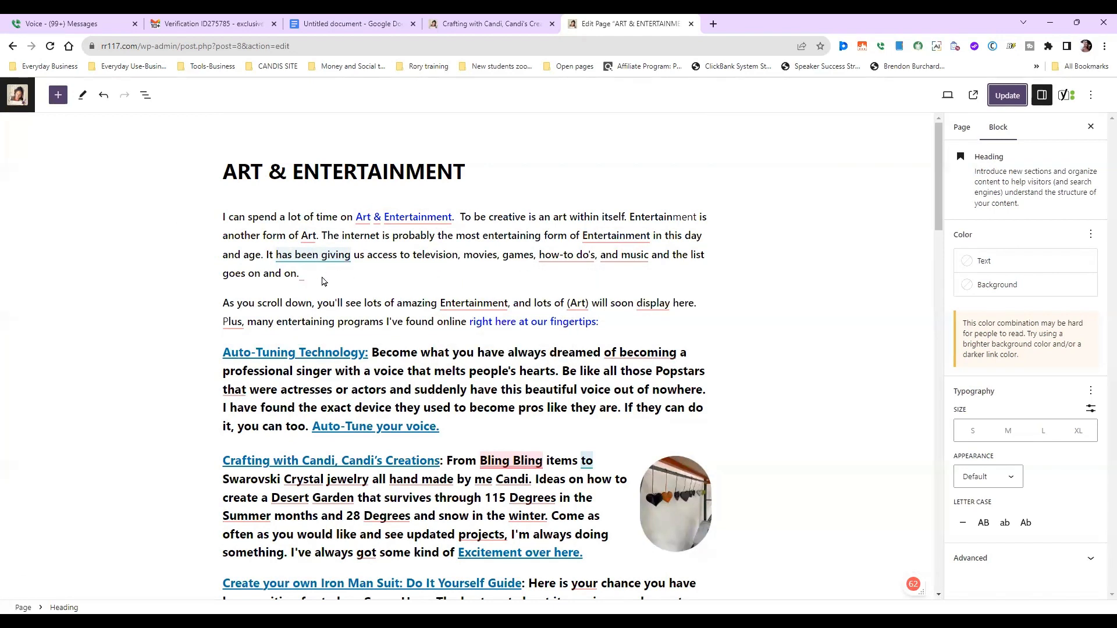
left_click(343, 280)
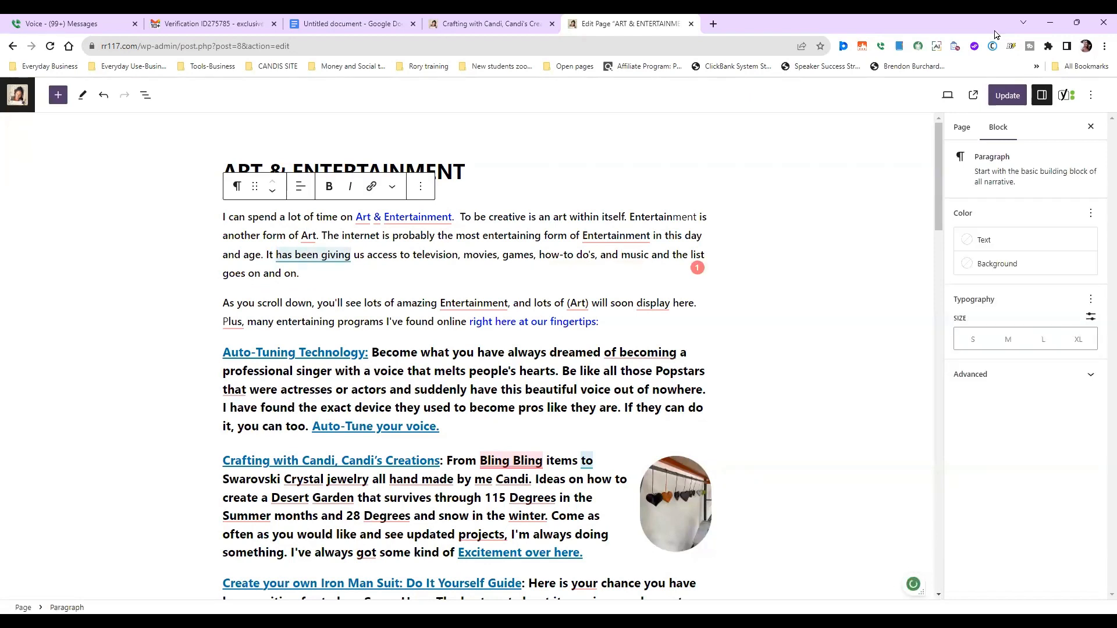
left_click(1008, 95)
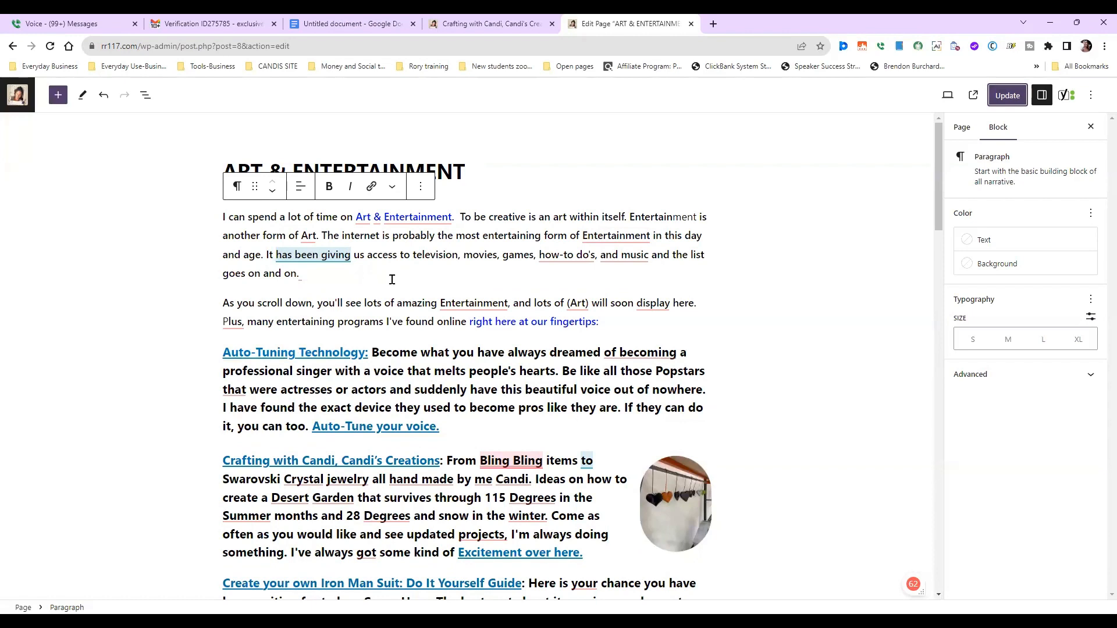
left_click(1002, 95)
right_click(964, 167)
left_click(639, 142)
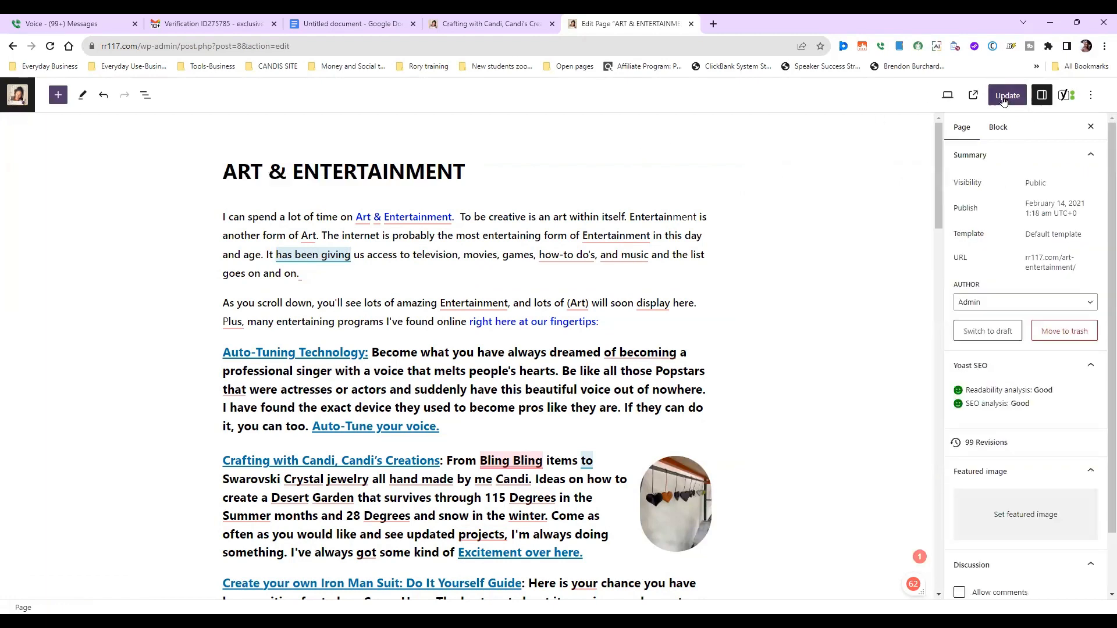
key("ctrl+s")
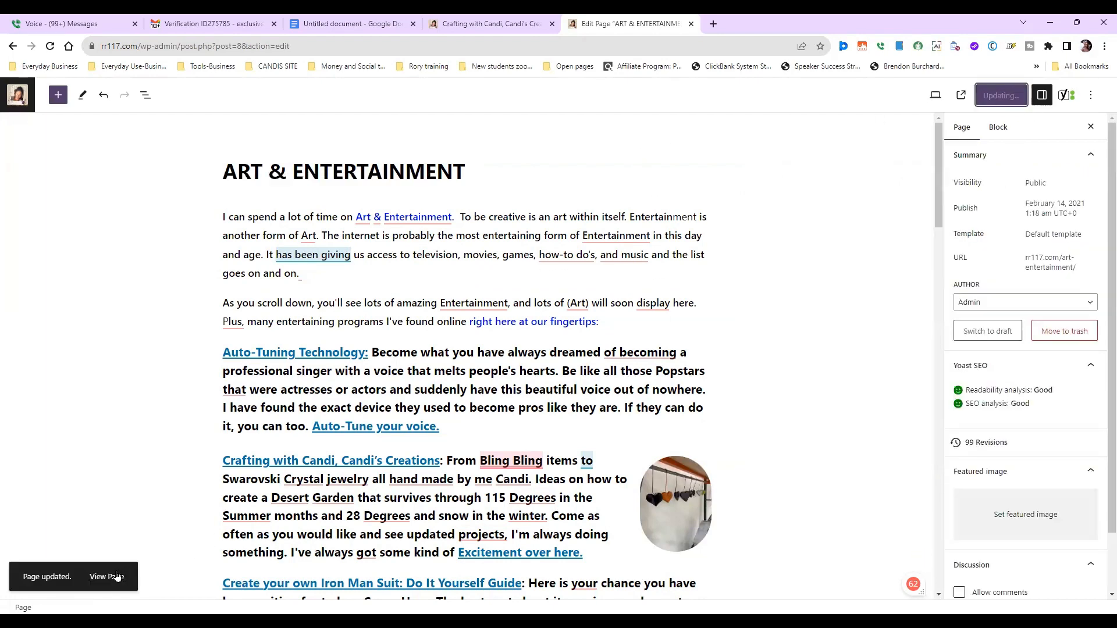
left_click(114, 581)
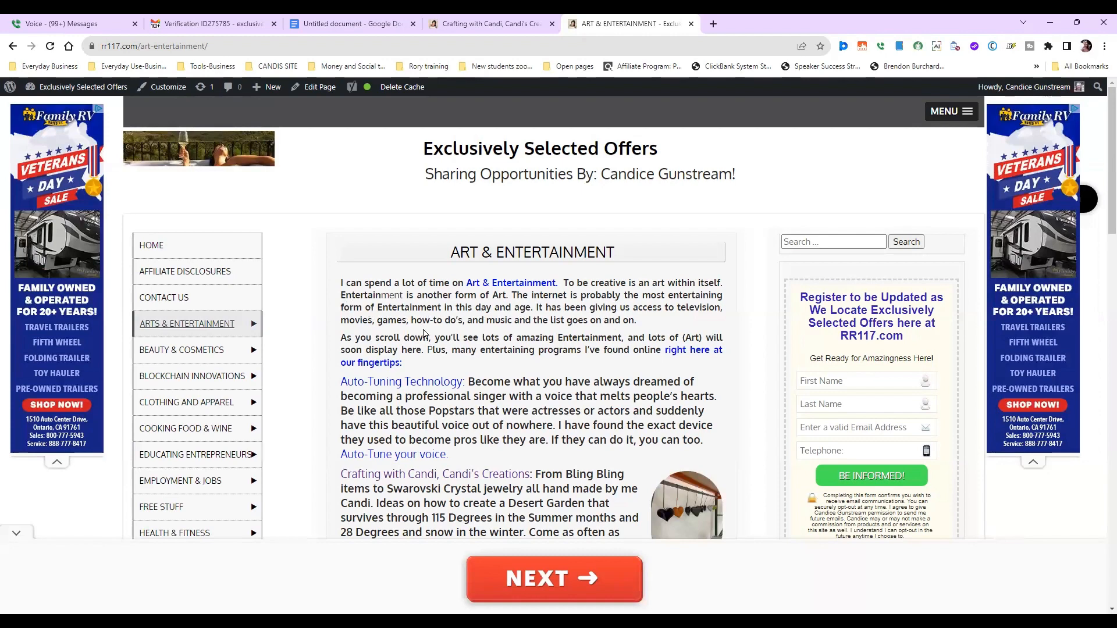
Reopen the page for editing and remove the bold formatting from the first introductory paragraph
left_click(327, 88)
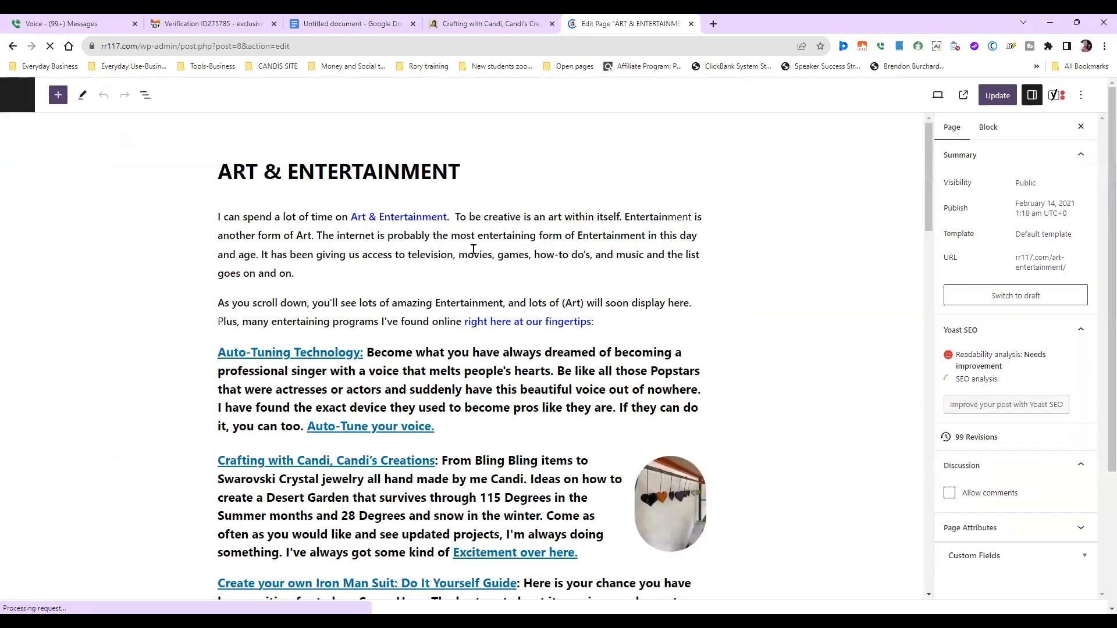
left_click(505, 251)
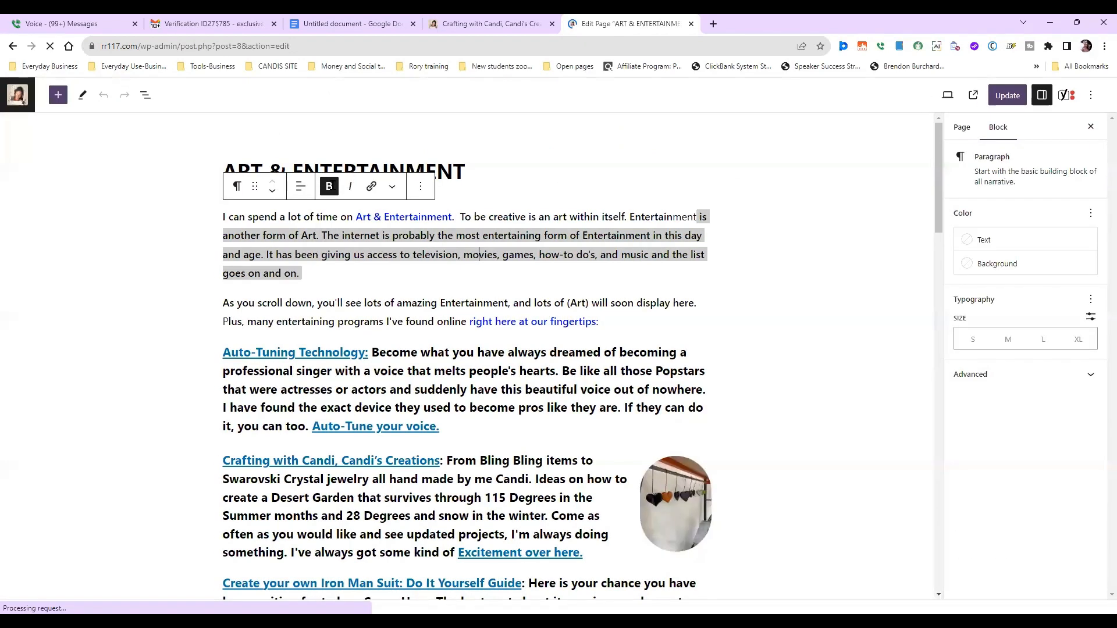
left_click(329, 186)
left_click(520, 216)
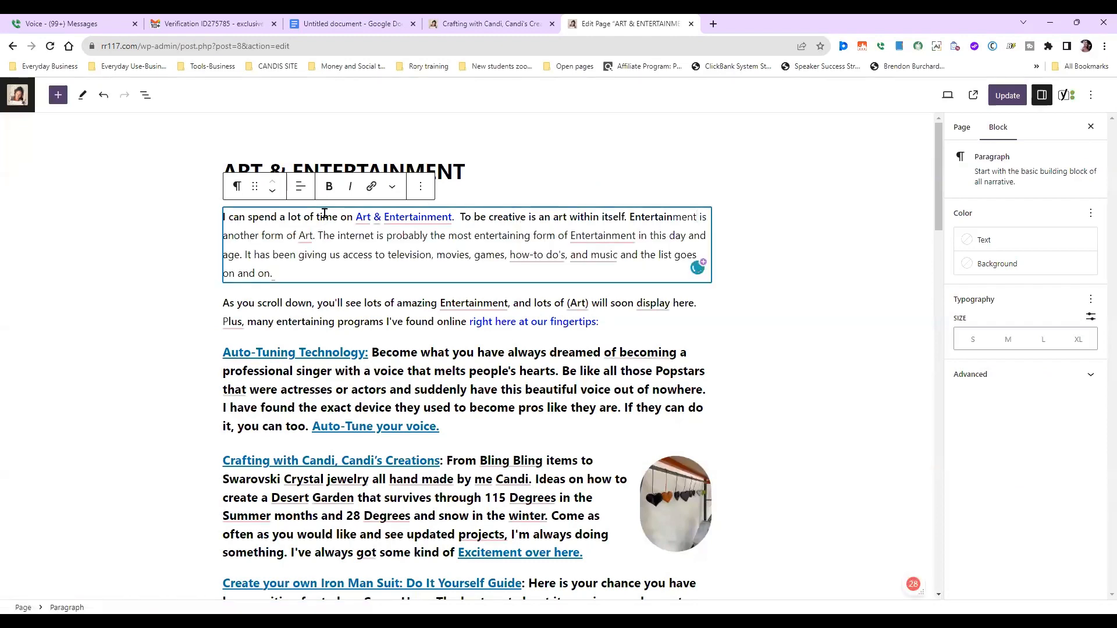
left_click(324, 188)
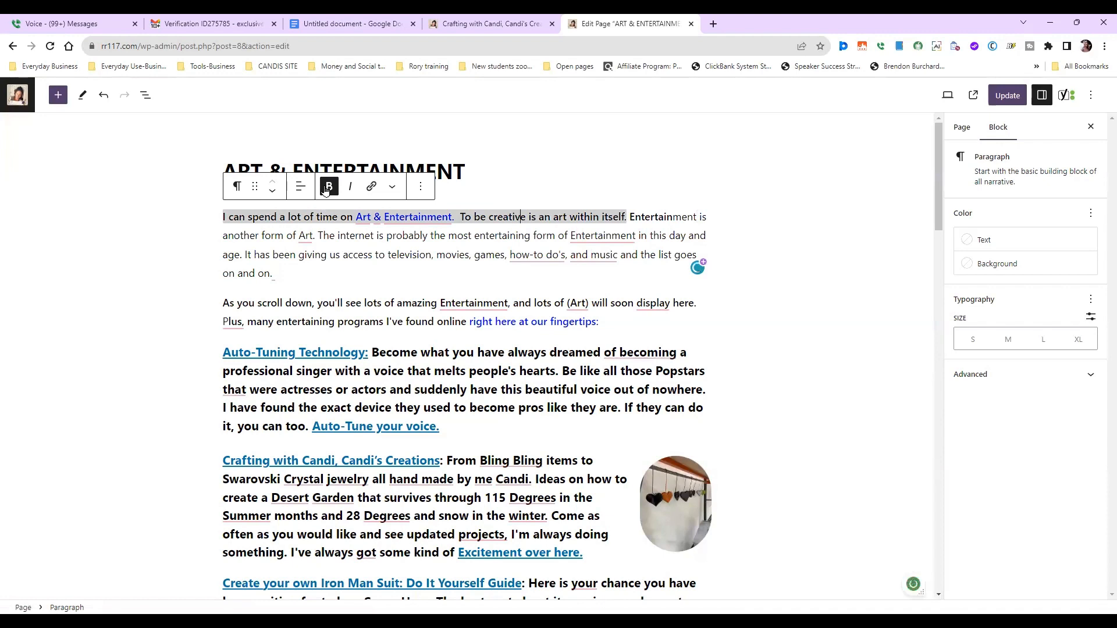
left_click(324, 187)
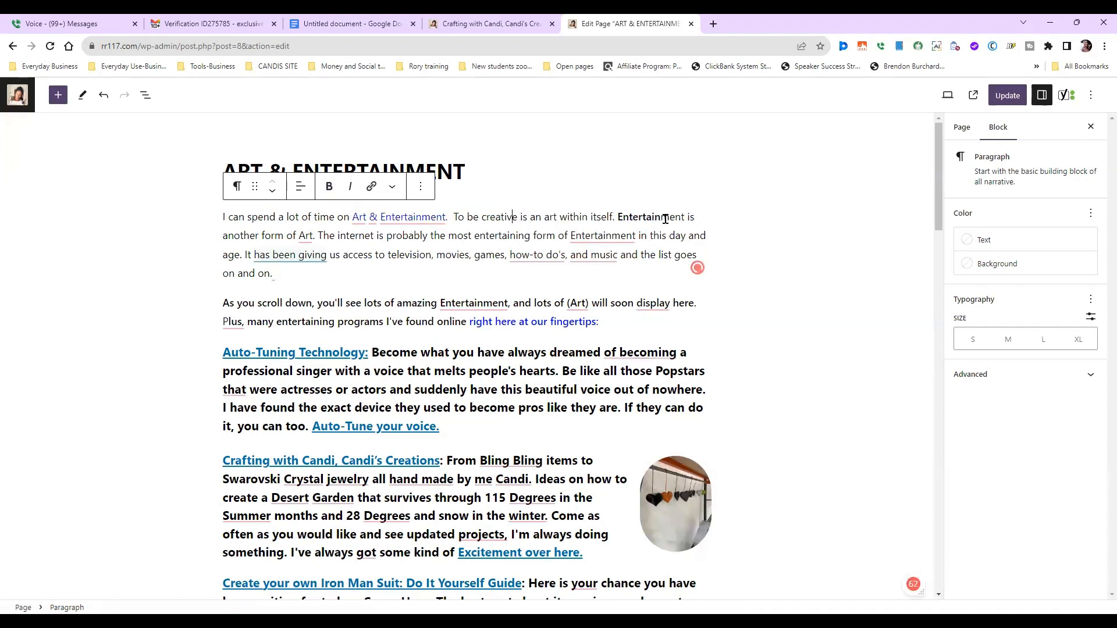
left_click(632, 217)
left_click(329, 187)
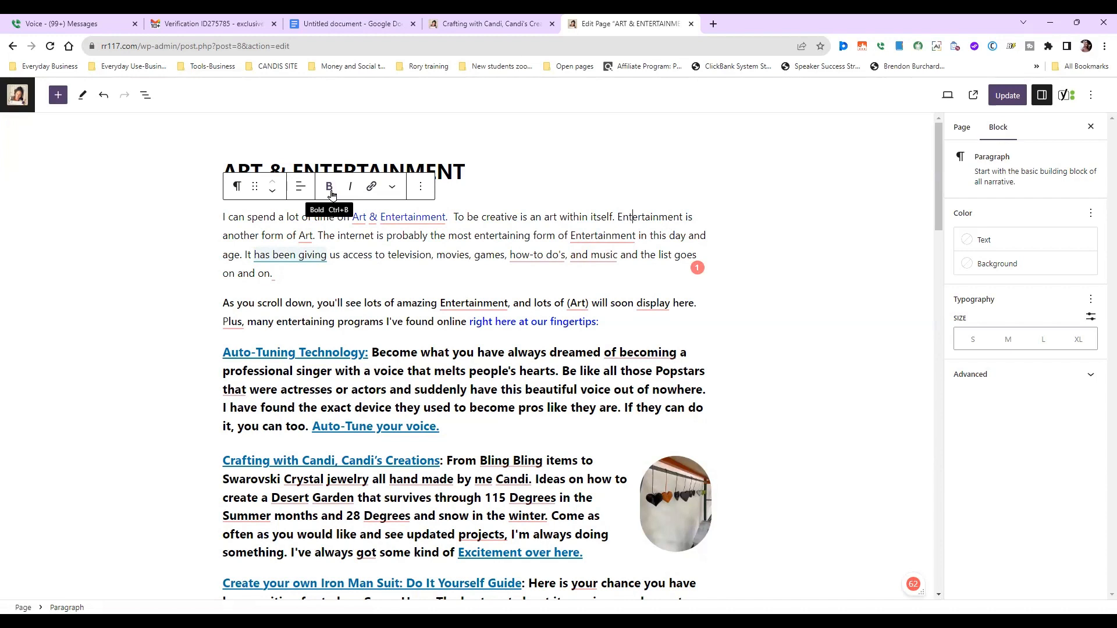
Remove the bold formatting from both sentences of the second introductory paragraph, including the "right here at our fingertips" text
triple_click(383, 305)
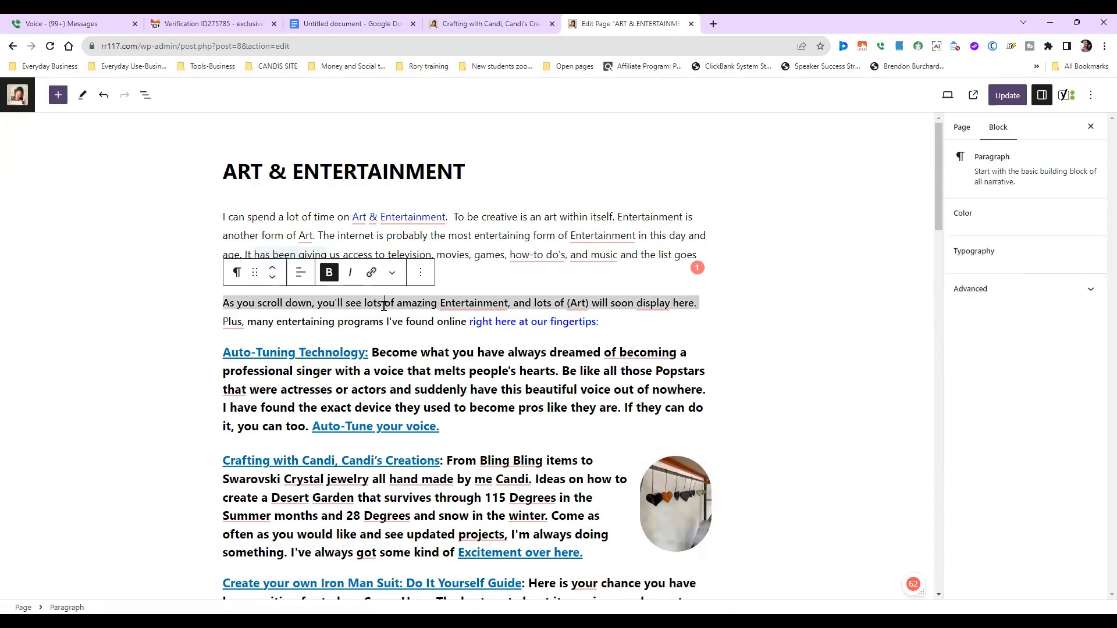
left_click(329, 277)
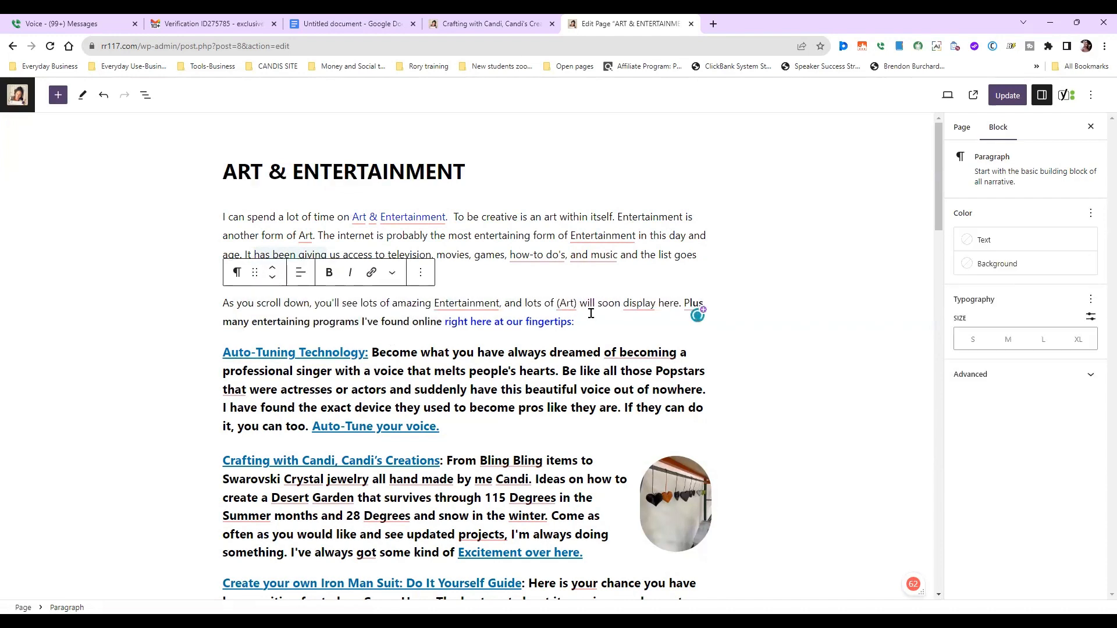
triple_click(336, 321)
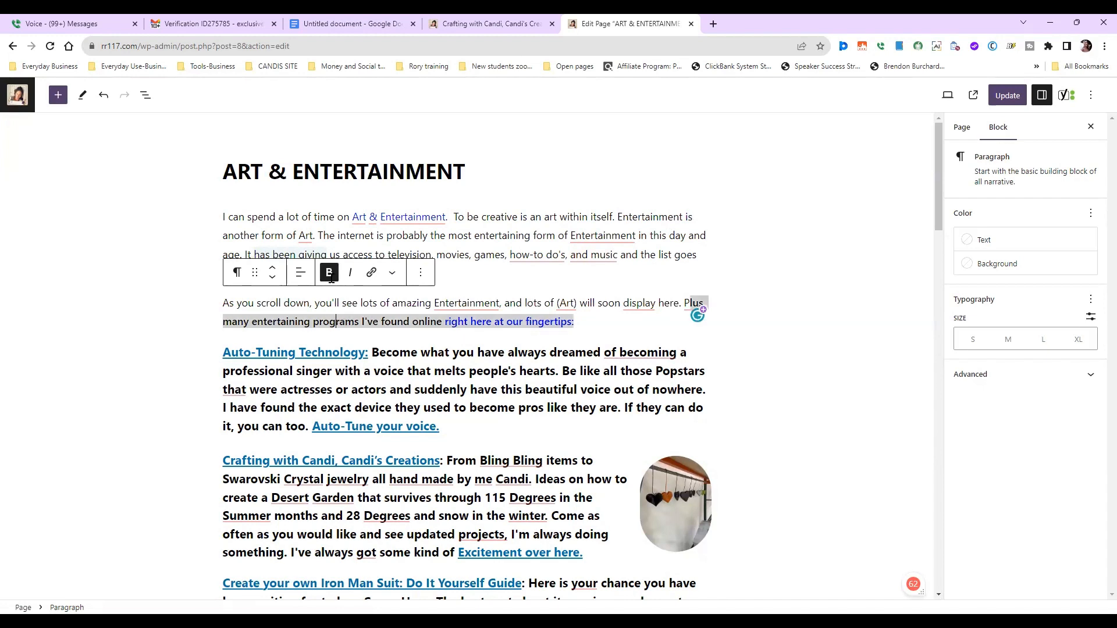
left_click(329, 272)
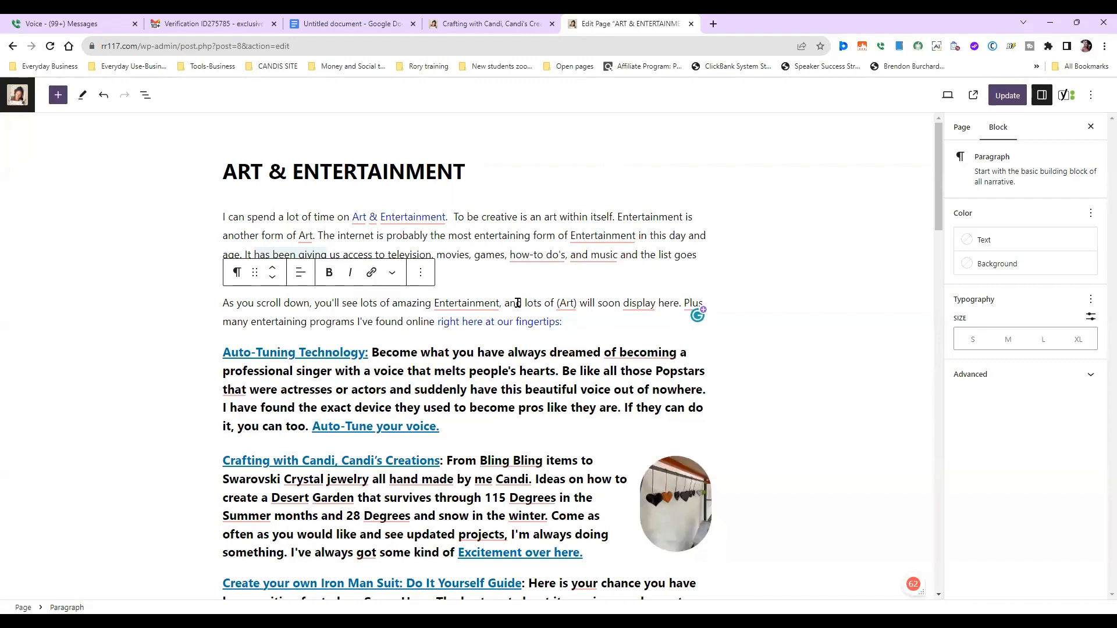
Update the Art & Entertainment page and open its published version
scroll(512, 250, "down", 10)
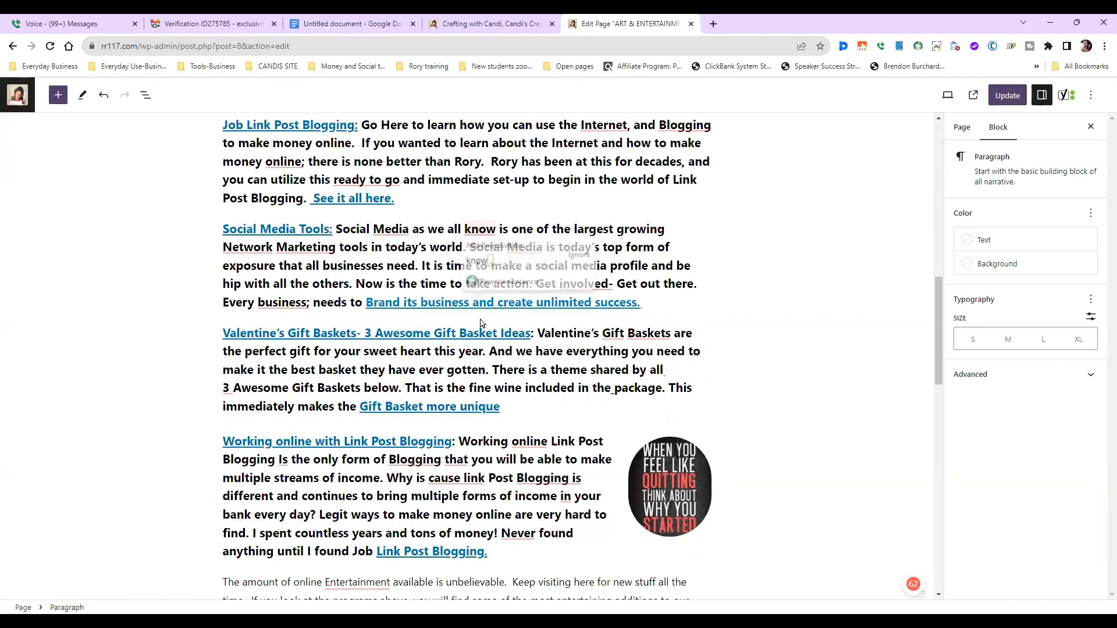
scroll(515, 466, "down", 5)
scroll(514, 472, "down", 1)
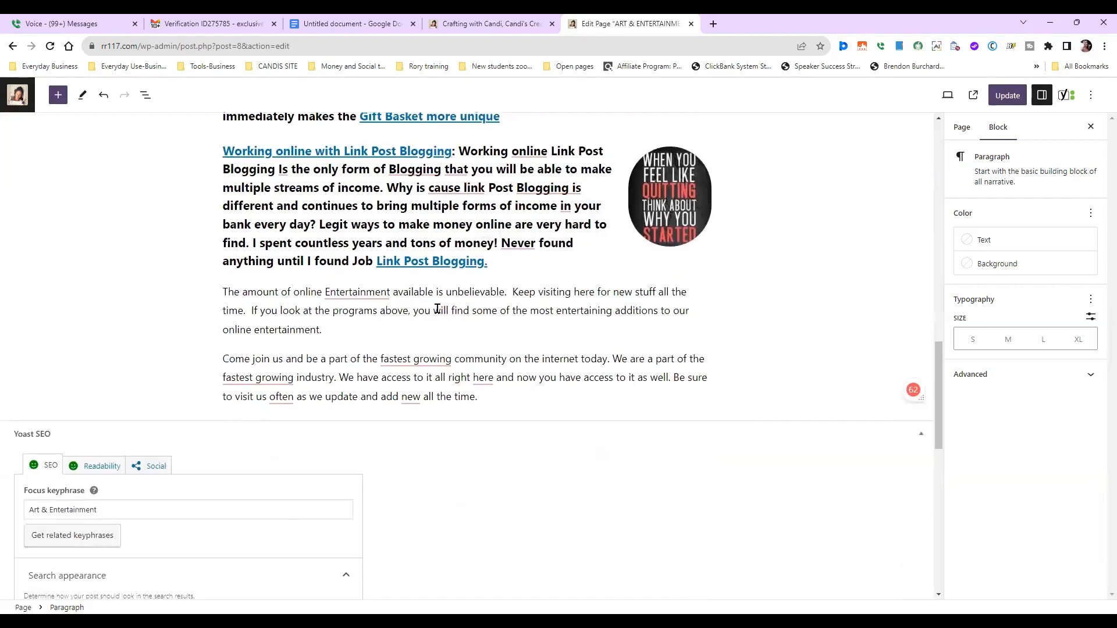
left_click(995, 96)
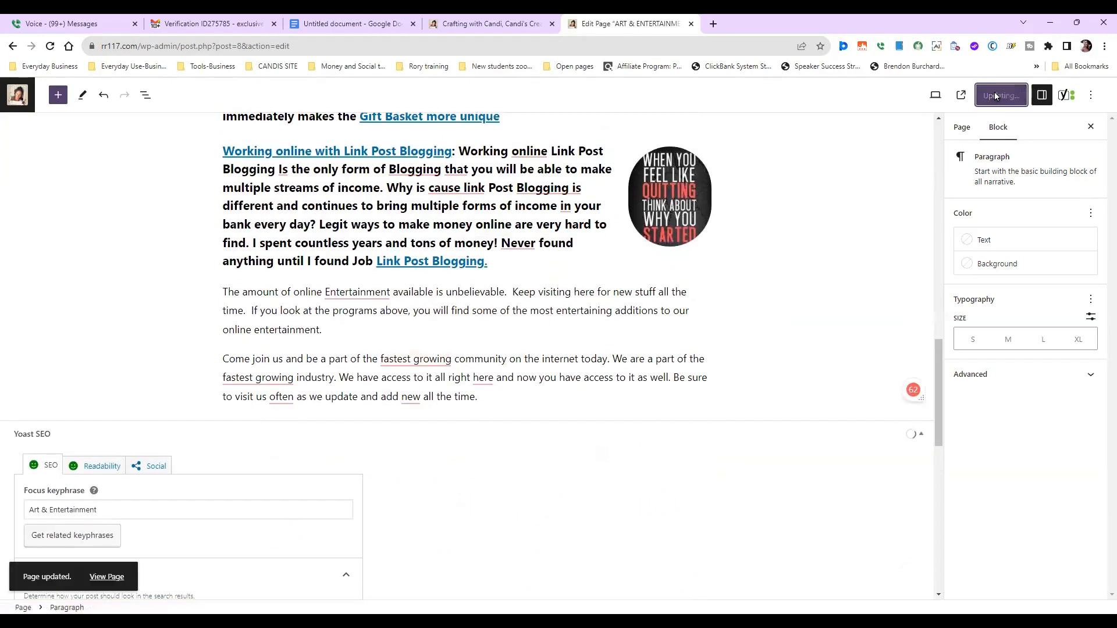
left_click(108, 576)
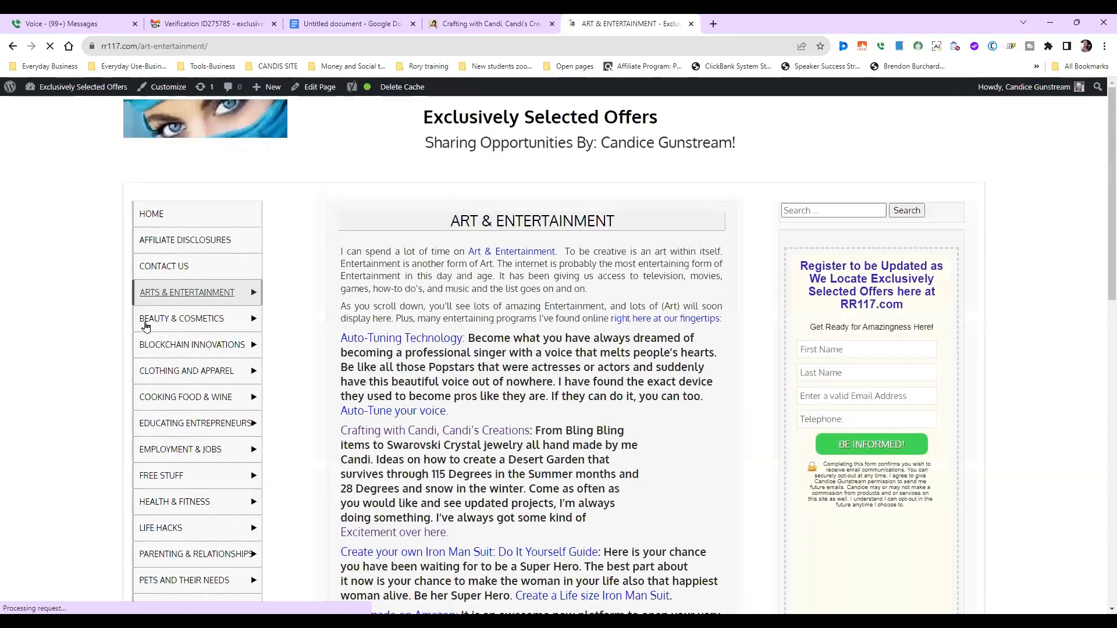
Go to the All Things Art & Entertainment page from the site navigation, look it over, and open it for editing
mouse_move(203, 333)
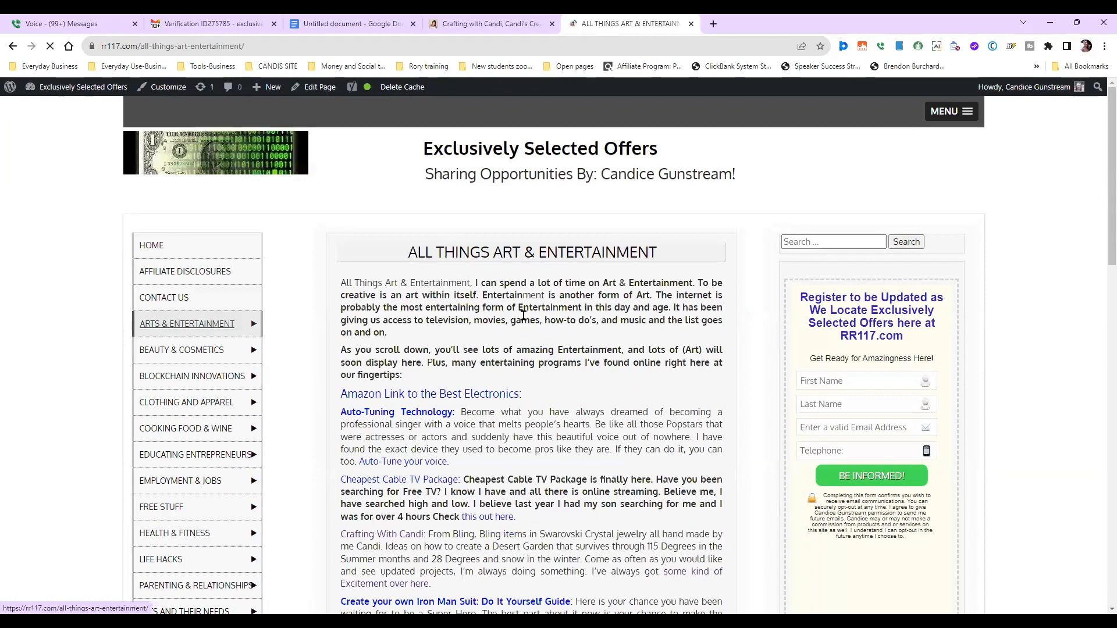
scroll(673, 282, "down", 4)
scroll(492, 297, "up", 3)
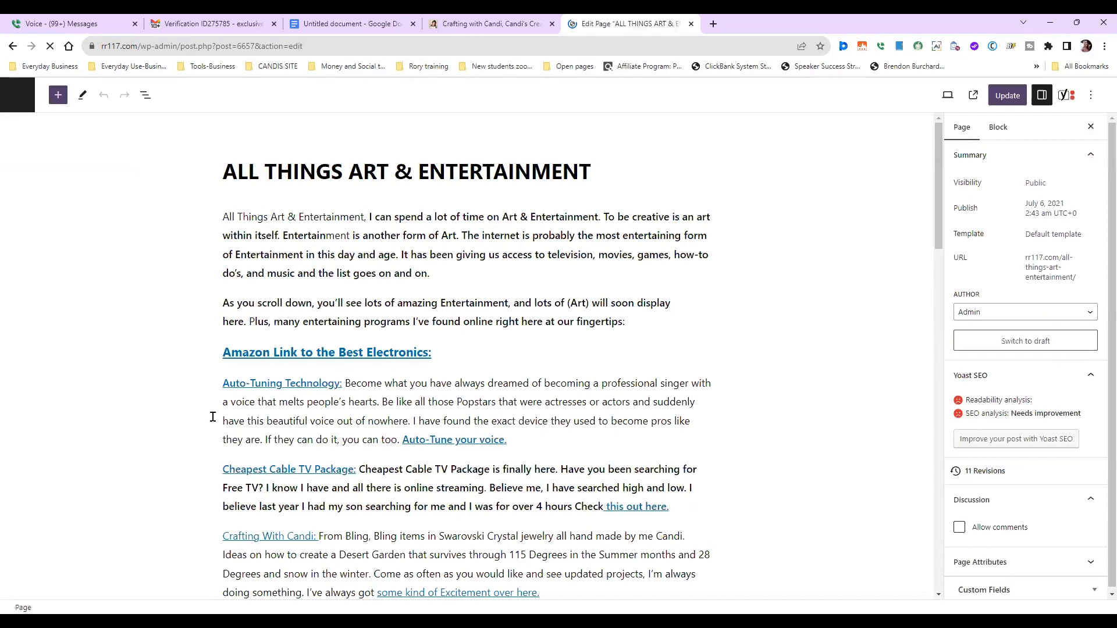
Remove the link from "Auto-Tune your voice." and convert the Auto-Tuning Technology paragraph to an H3 heading
left_click_drag(213, 417, 212, 385)
key("ctrl+shift+k")
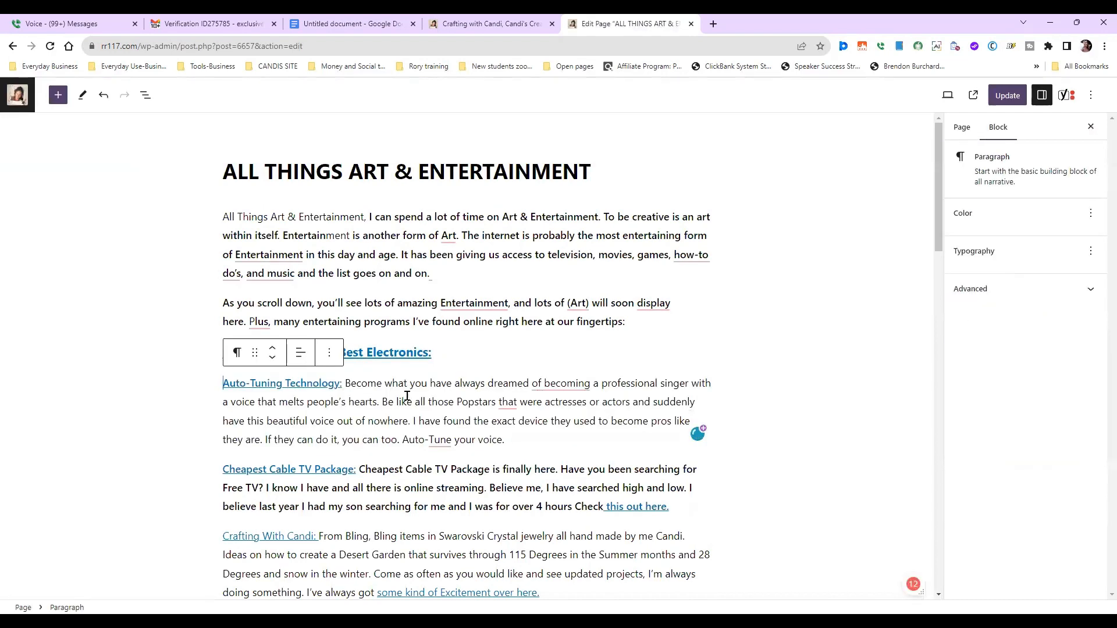
left_click(237, 354)
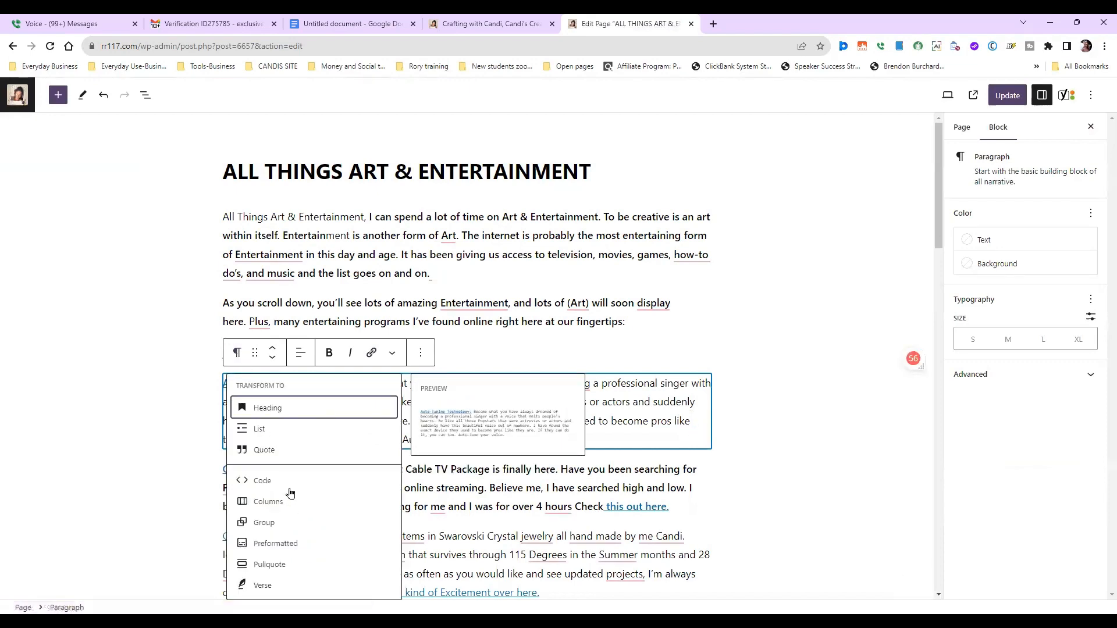
left_click(274, 410)
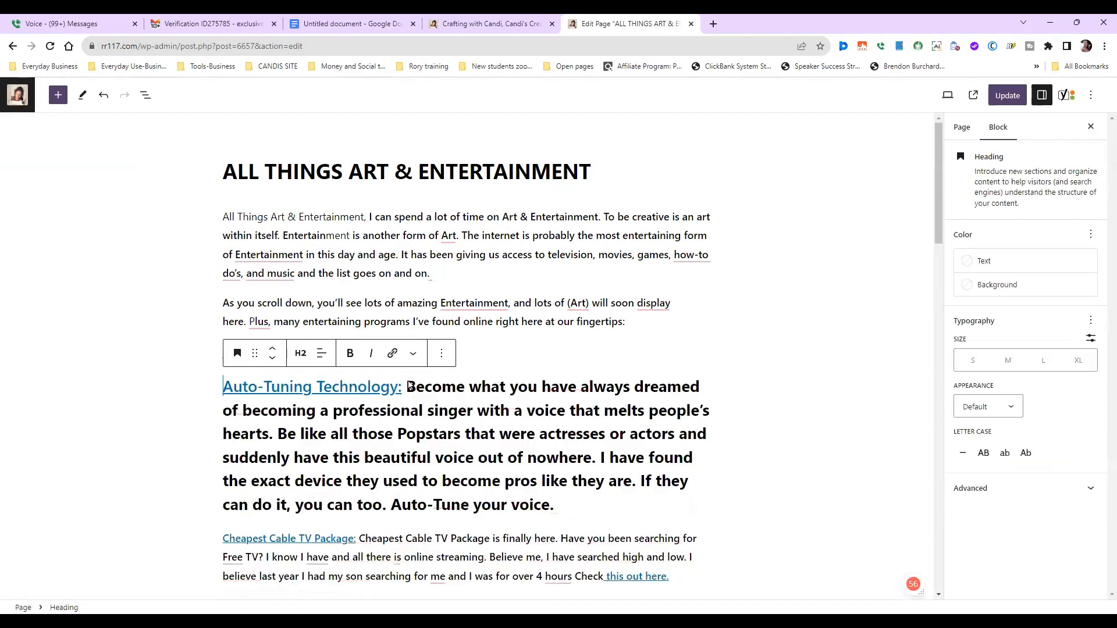
left_click(301, 362)
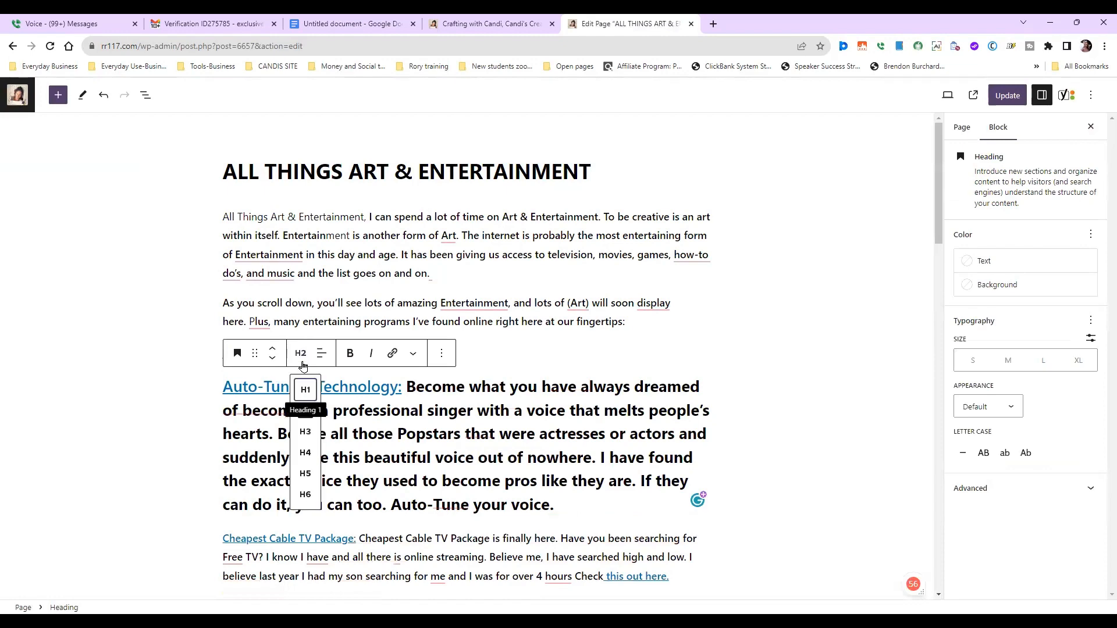
left_click(307, 430)
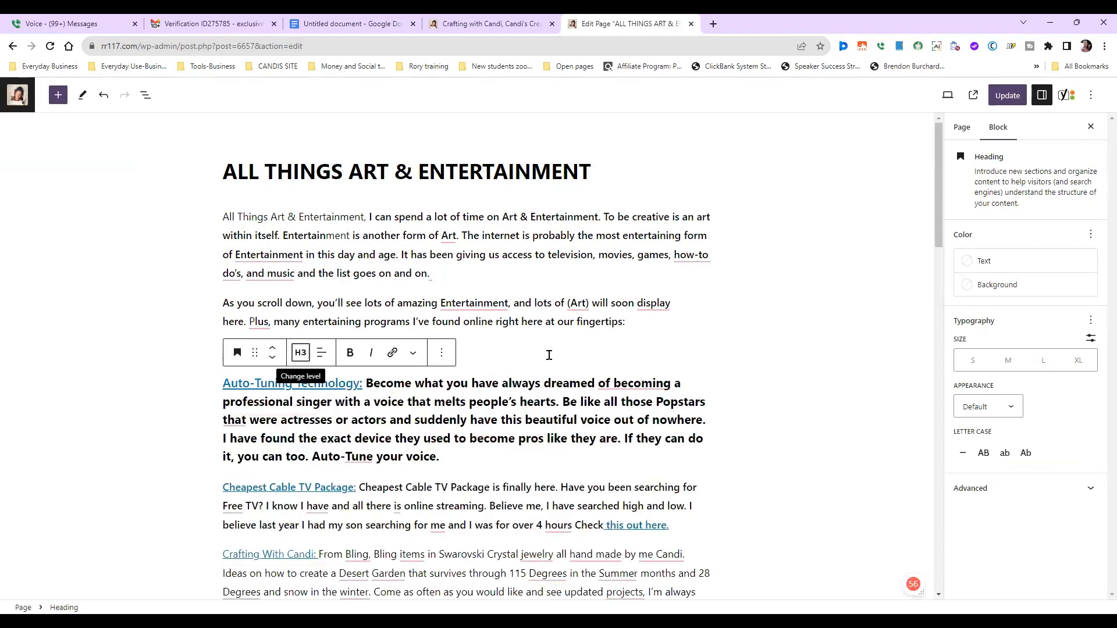
Convert the Cheapest Cable TV Package paragraph to an H3 heading
left_click(297, 506)
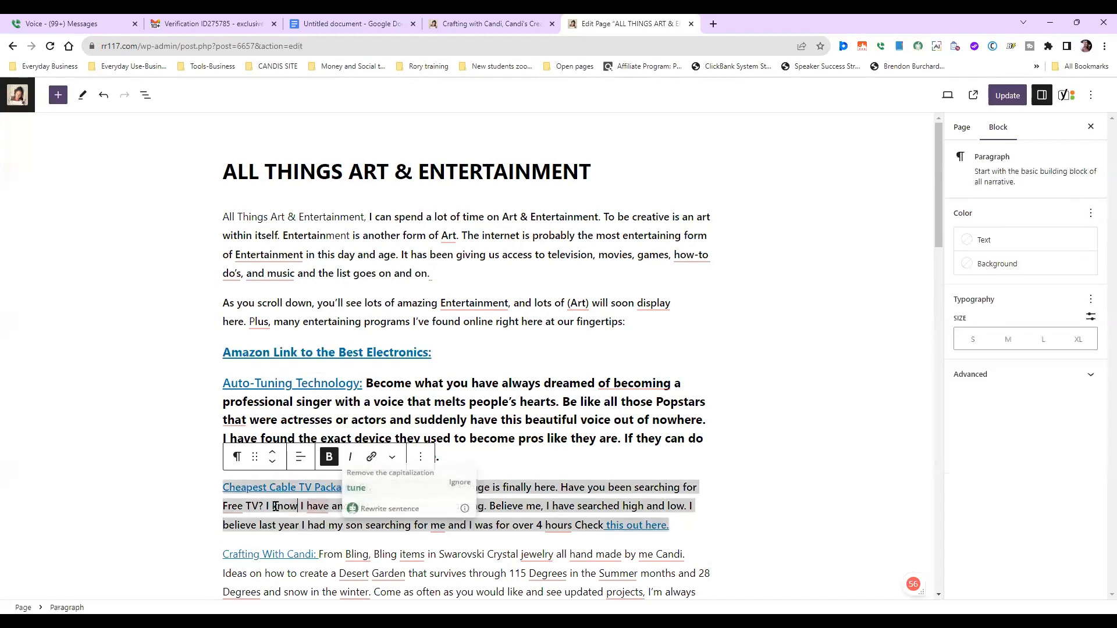
left_click(236, 457)
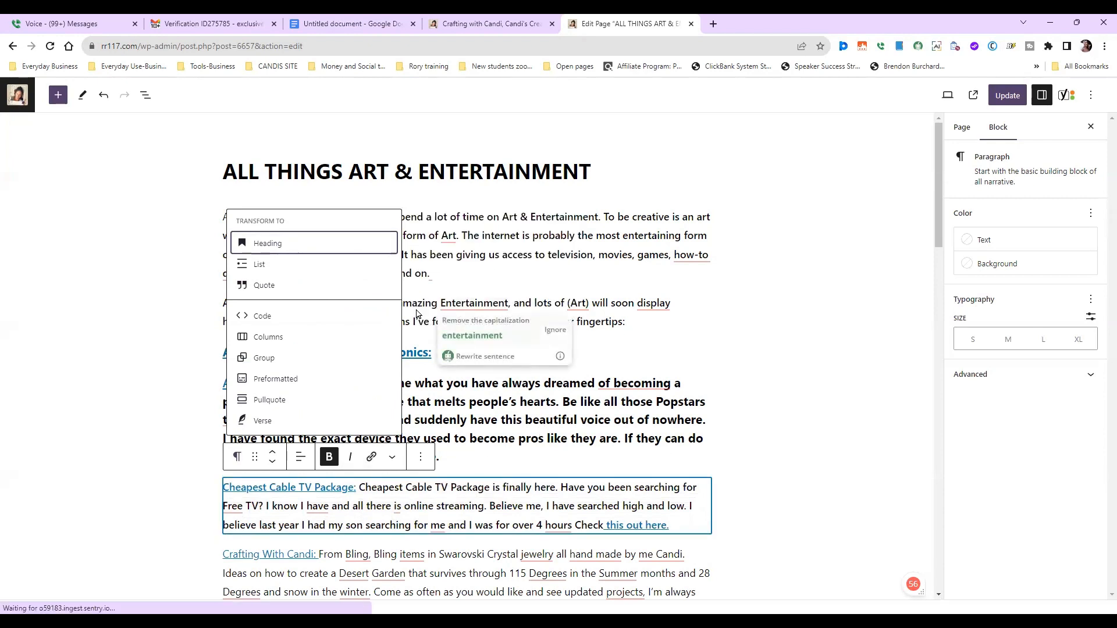
left_click(267, 243)
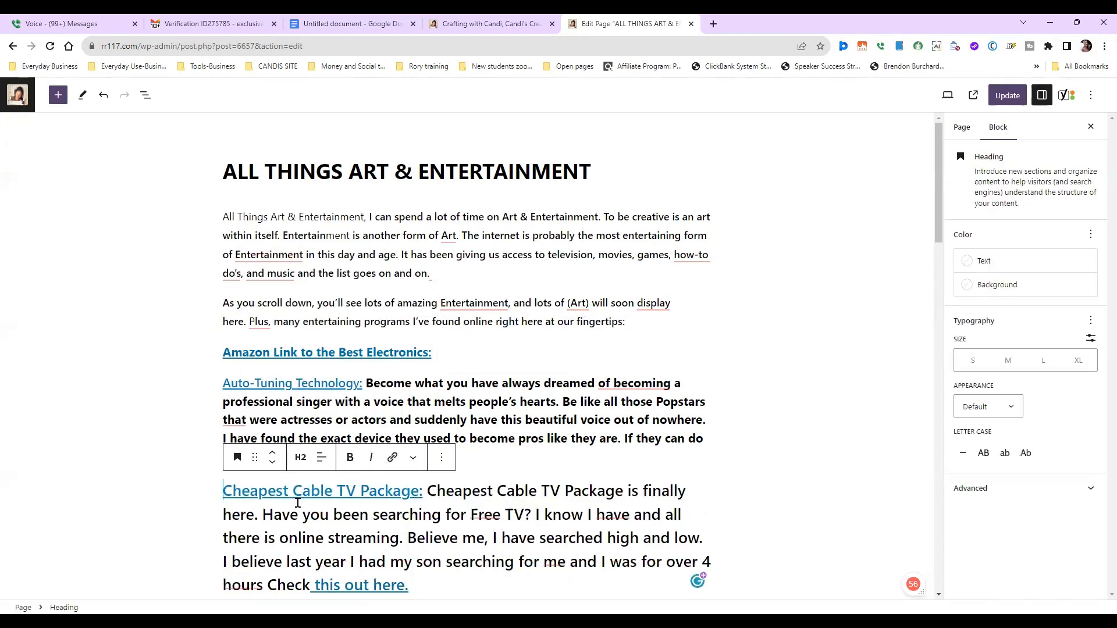
left_click(298, 455)
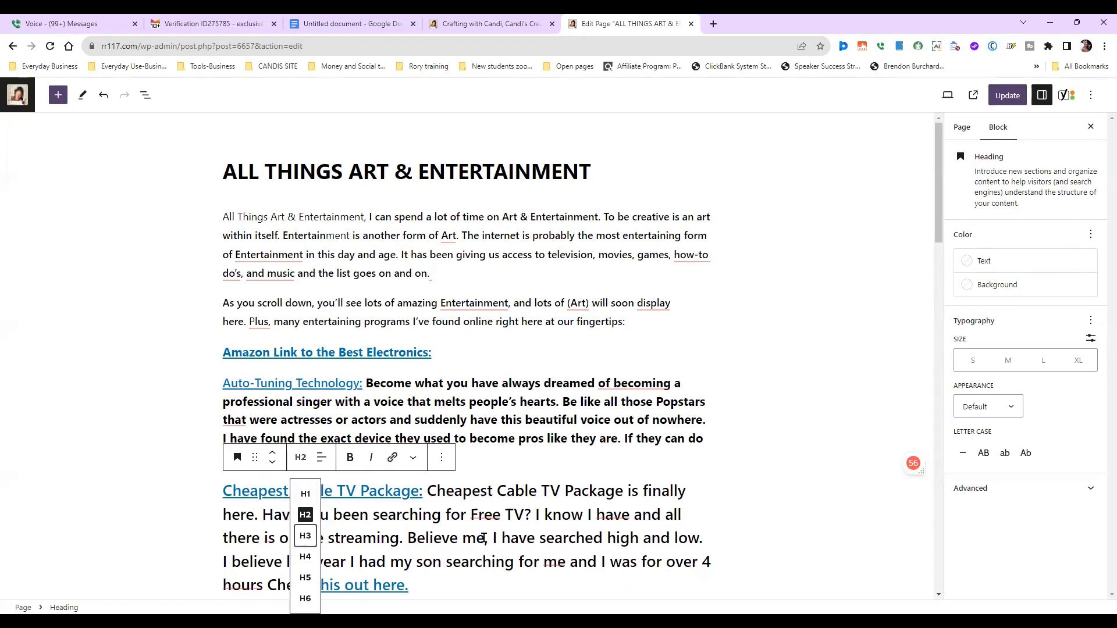
left_click(305, 536)
Place the cursor in the crafting paragraph and switch to the code editor to examine the page's markup
scroll(516, 533, "down", 5)
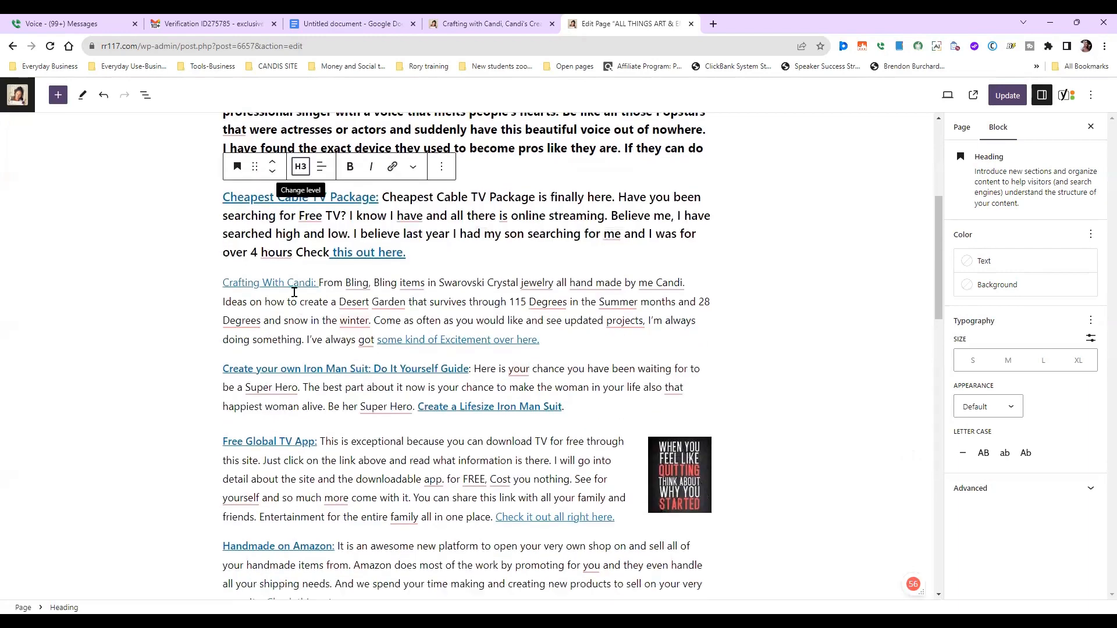
left_click(296, 301)
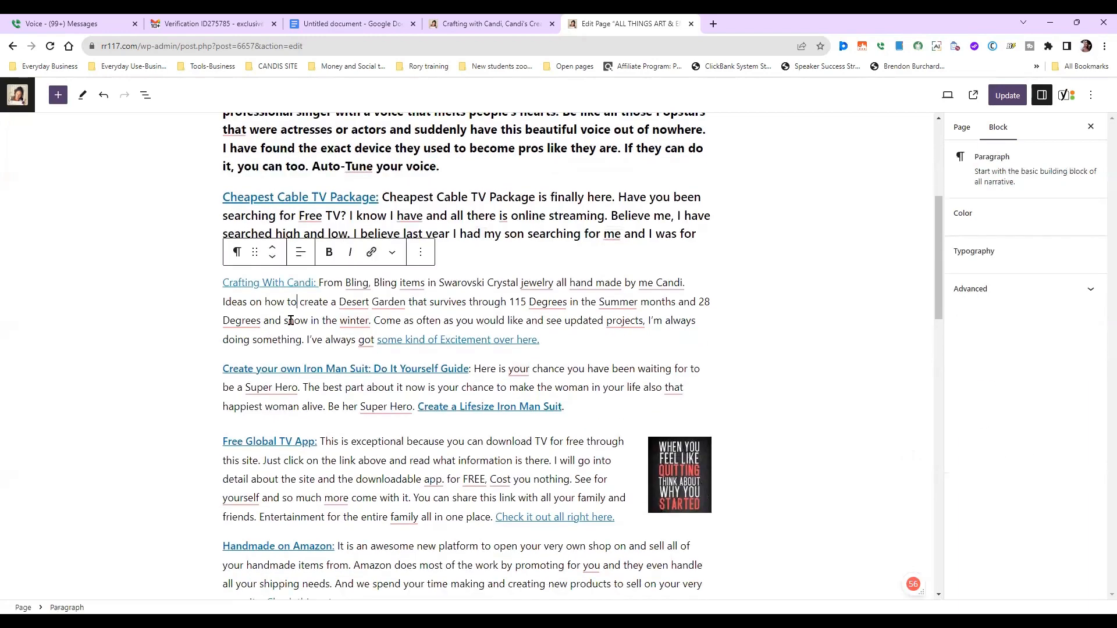
double_click(451, 322)
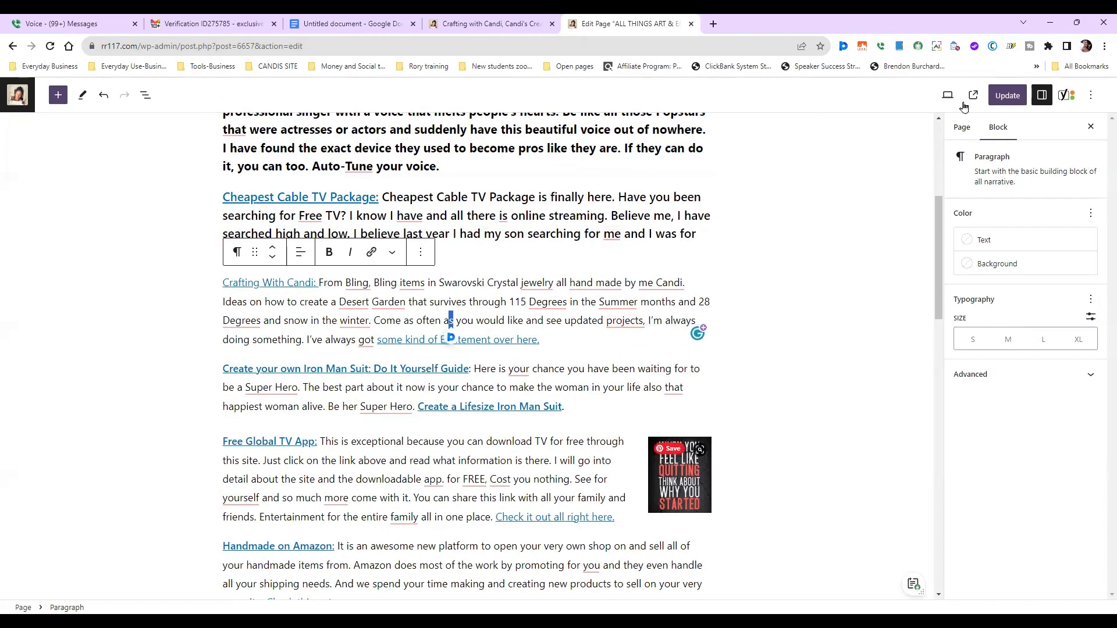
left_click(1091, 95)
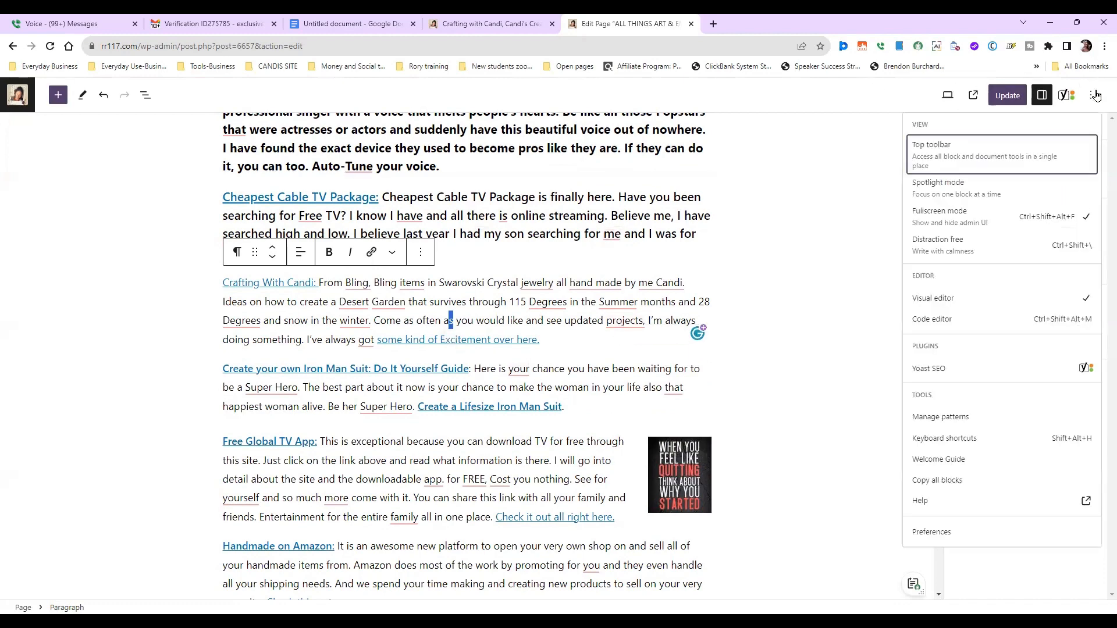
left_click(930, 319)
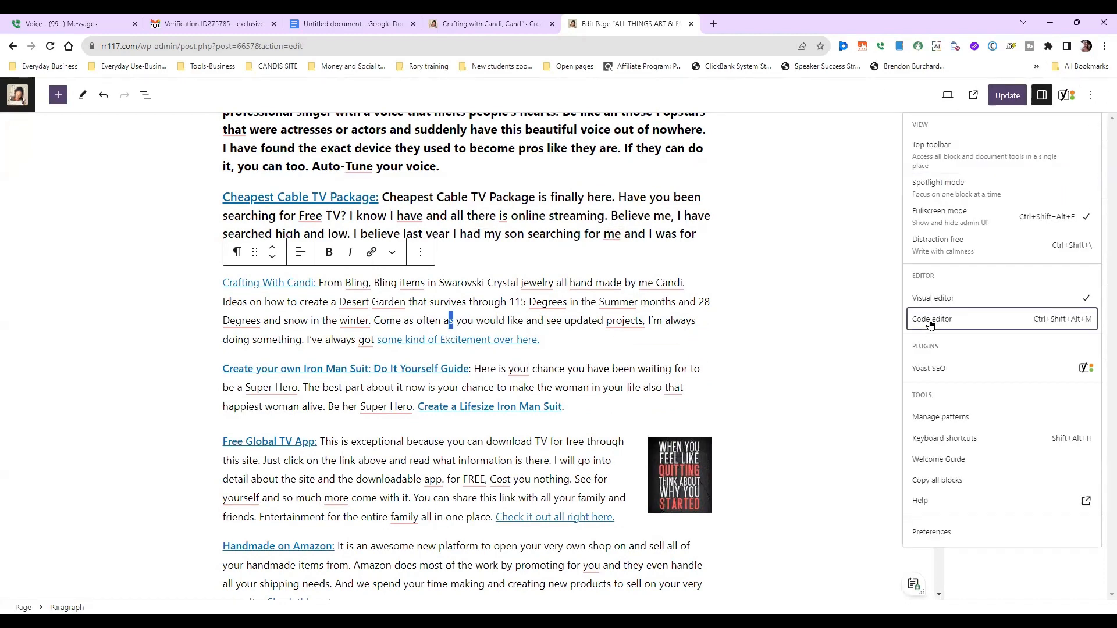
left_click(175, 156)
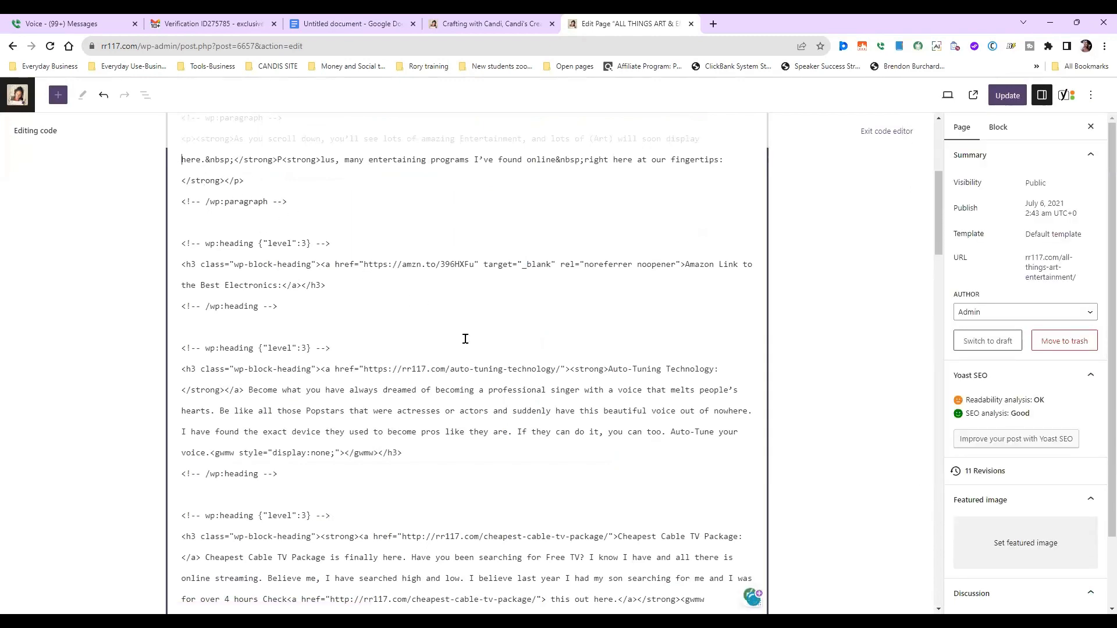
Update the All Things Art & Entertainment page and return from the code editor to the visual editor
left_click(1007, 95)
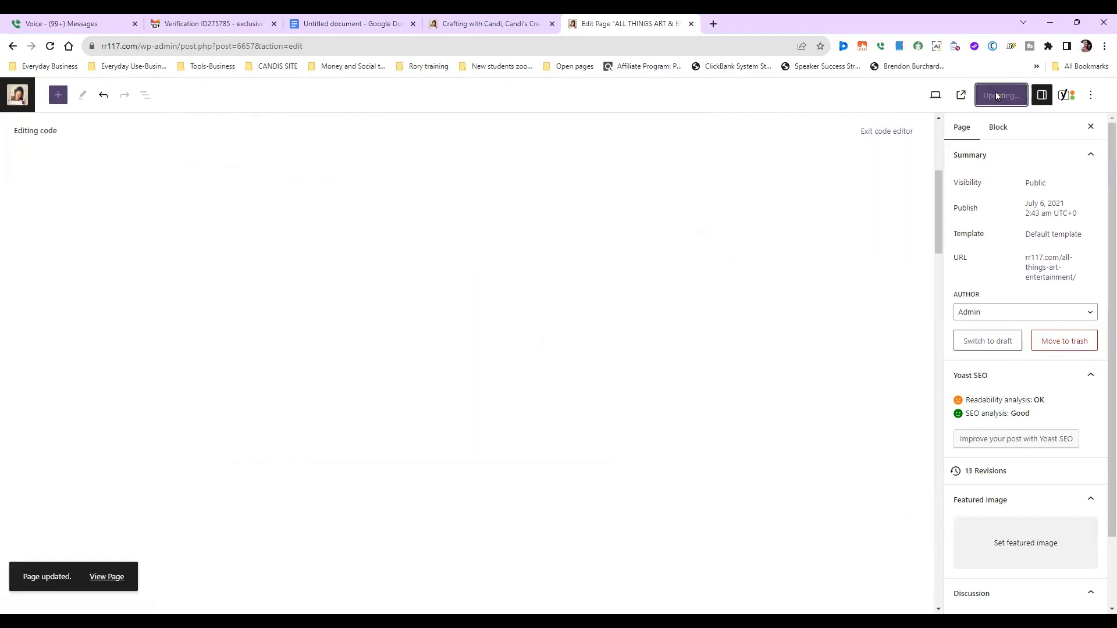
left_click(895, 133)
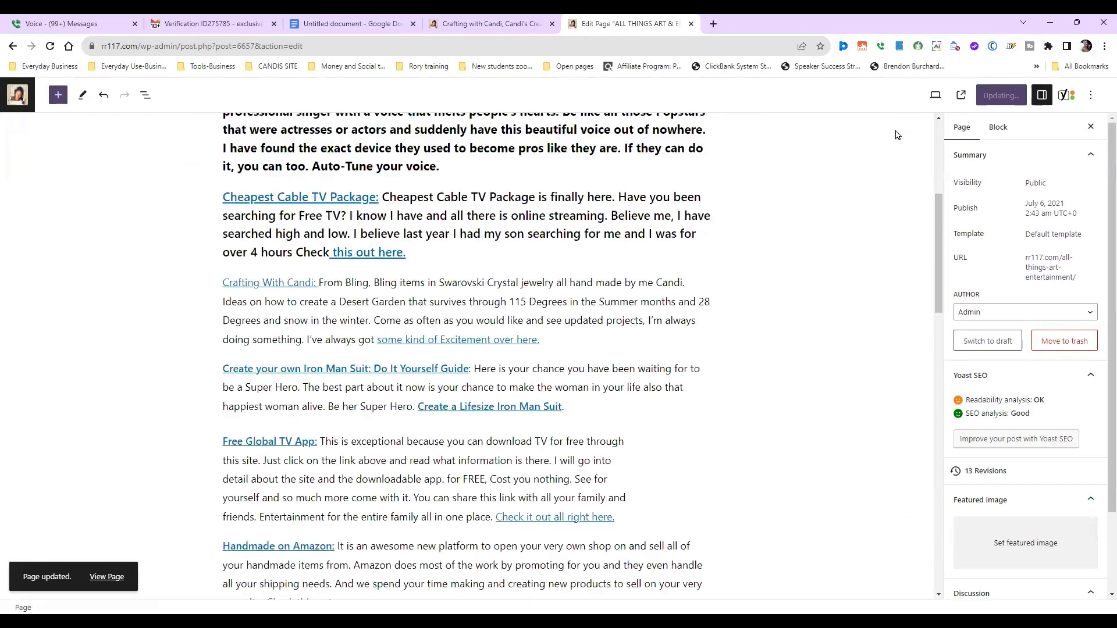
scroll(474, 339, "up", 5)
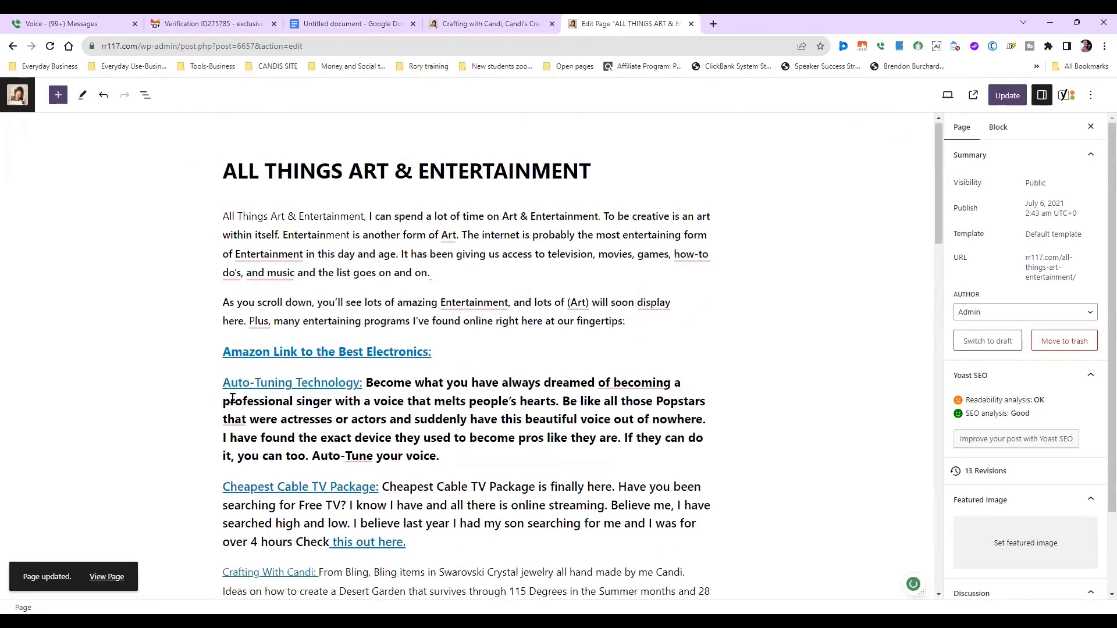
Convert the closing "The amount of online Entertainment" heading to a paragraph and remove its bold formatting
scroll(457, 362, "down", 5)
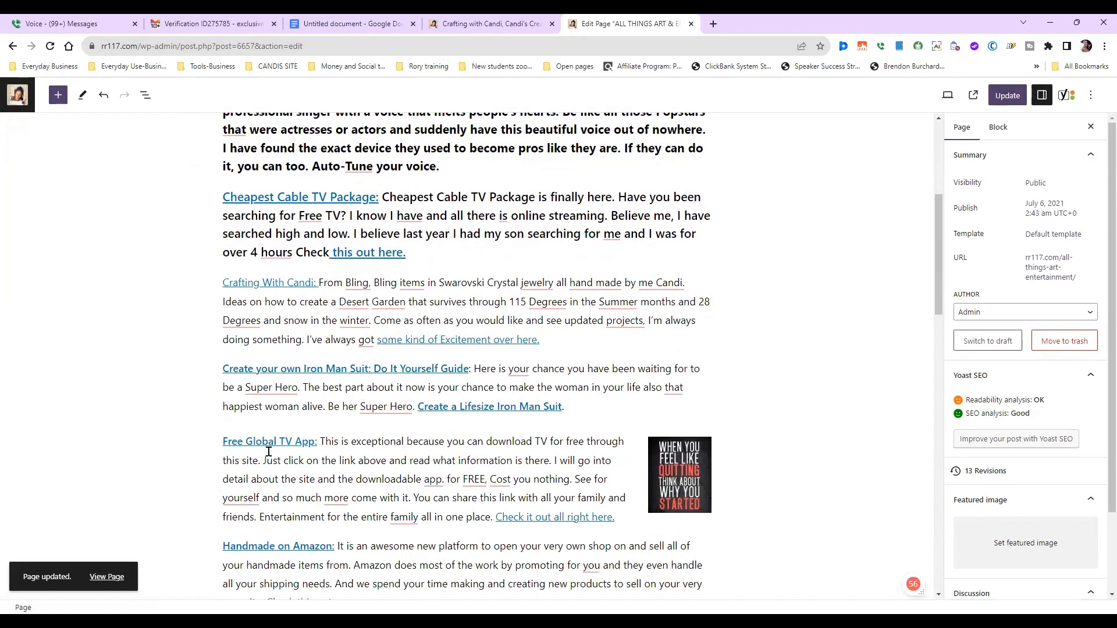
scroll(268, 453, "down", 4)
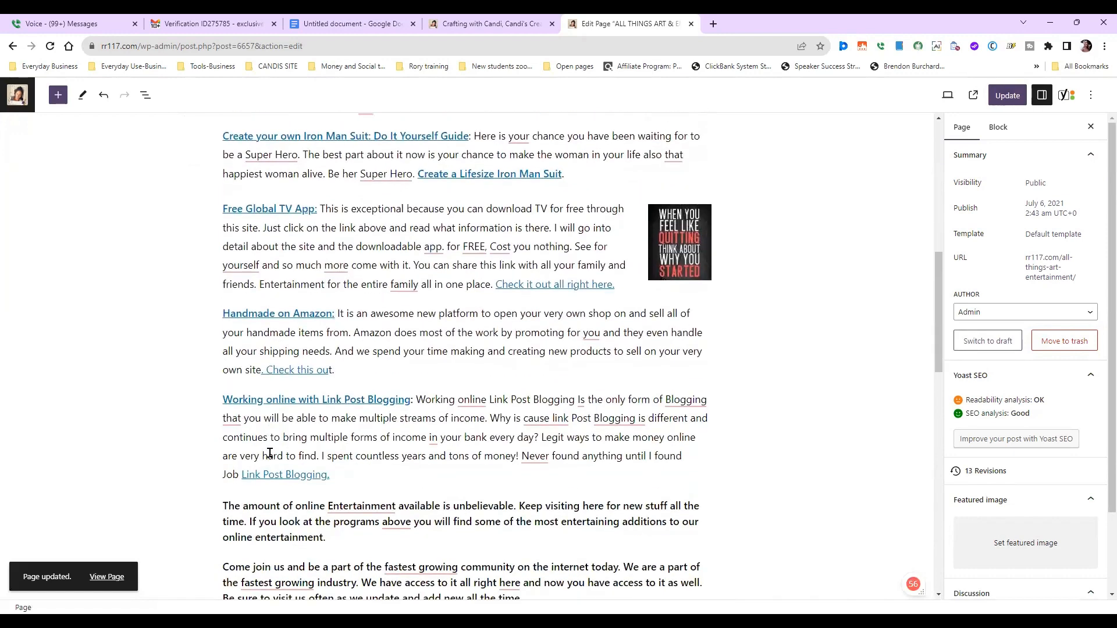
scroll(269, 453, "down", 1)
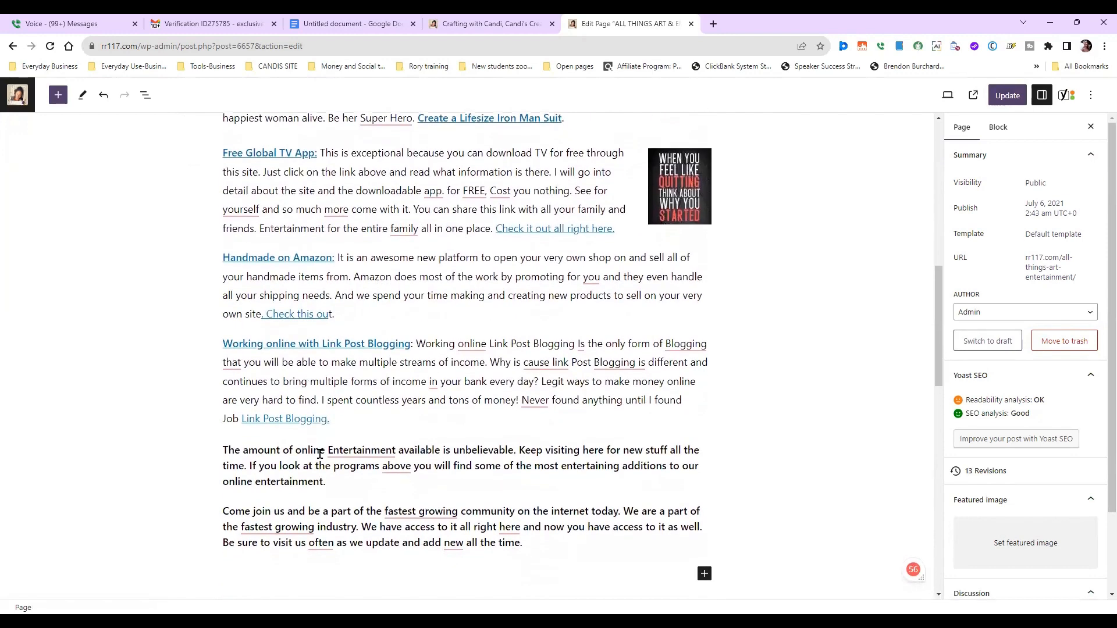
left_click(253, 453)
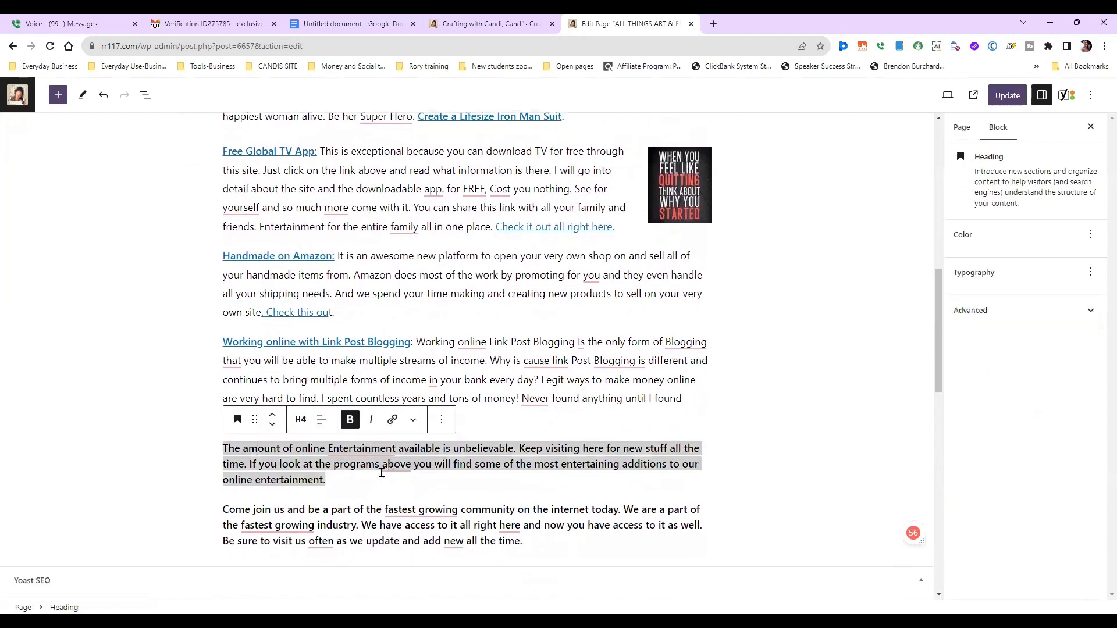
left_click(238, 420)
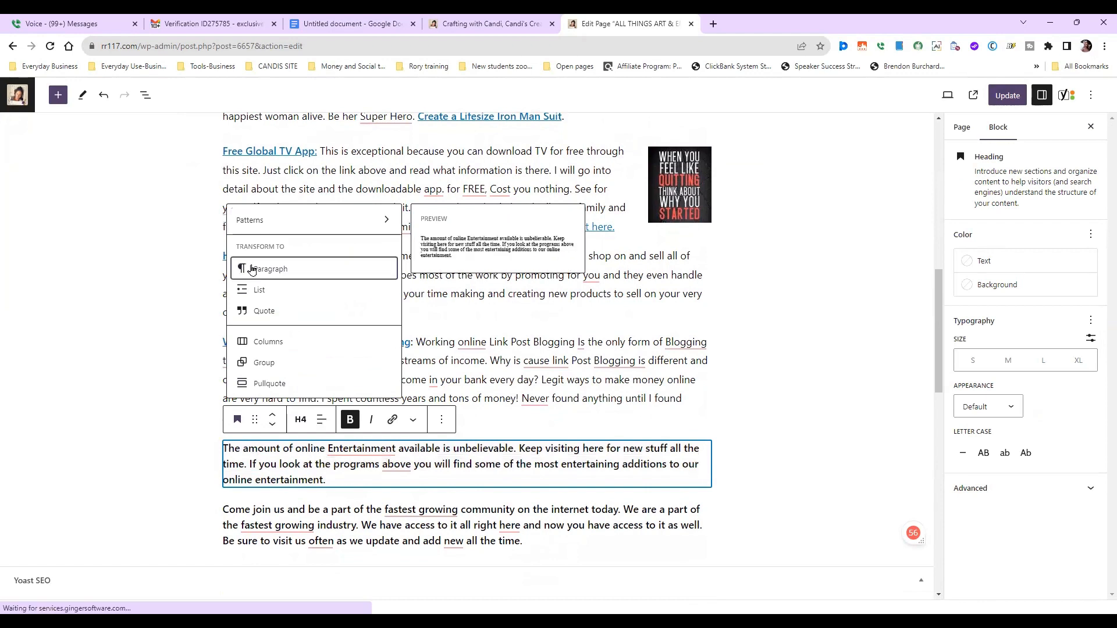
left_click(270, 269)
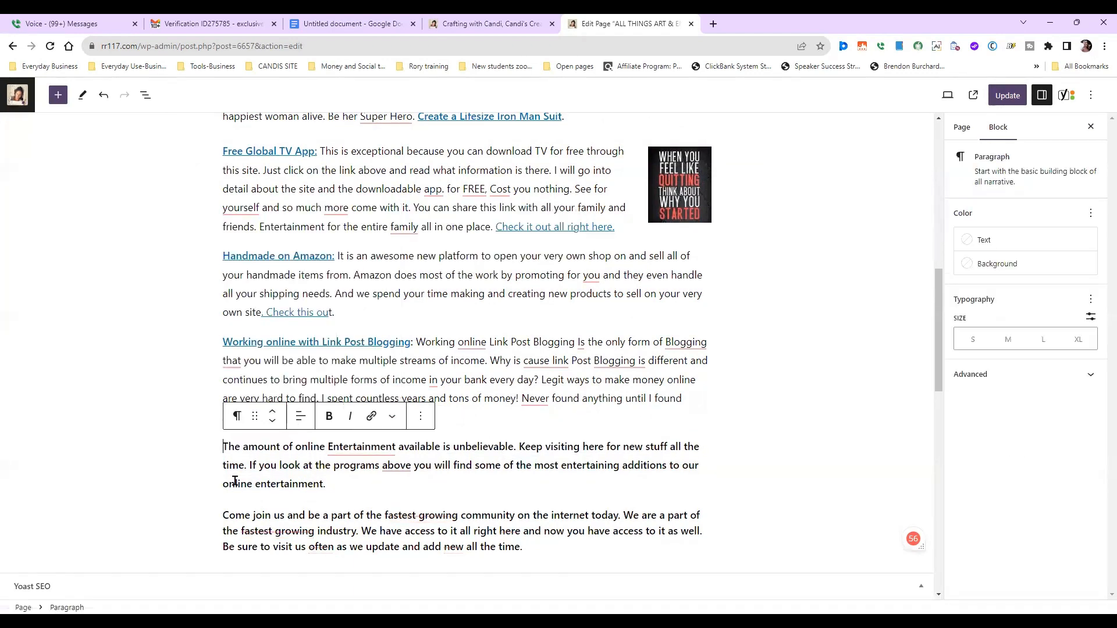
left_click(237, 416)
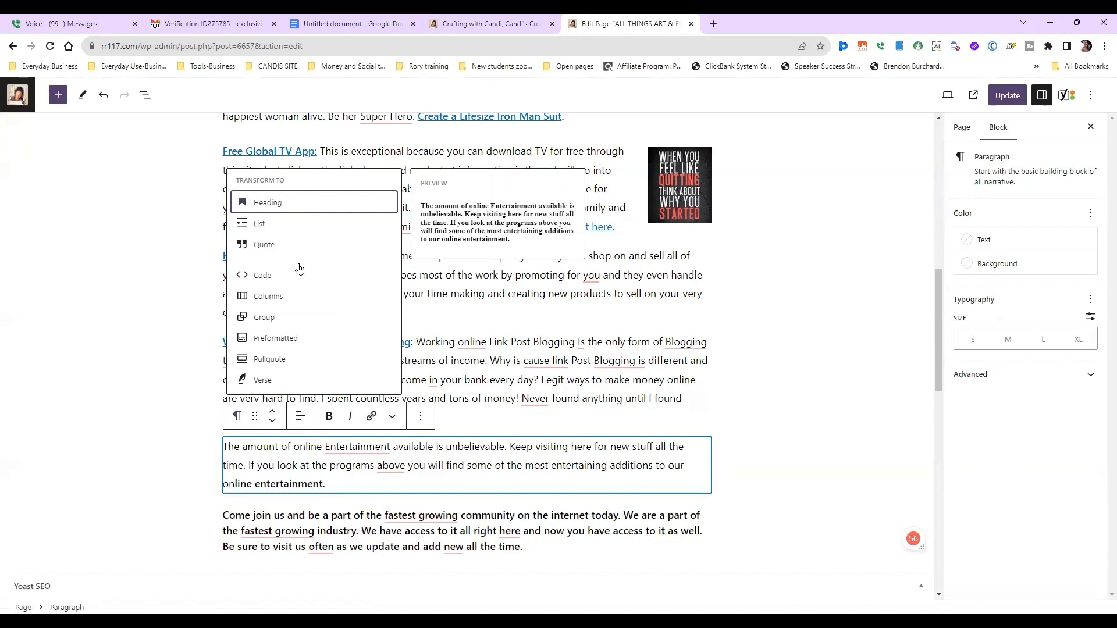
left_click(298, 483)
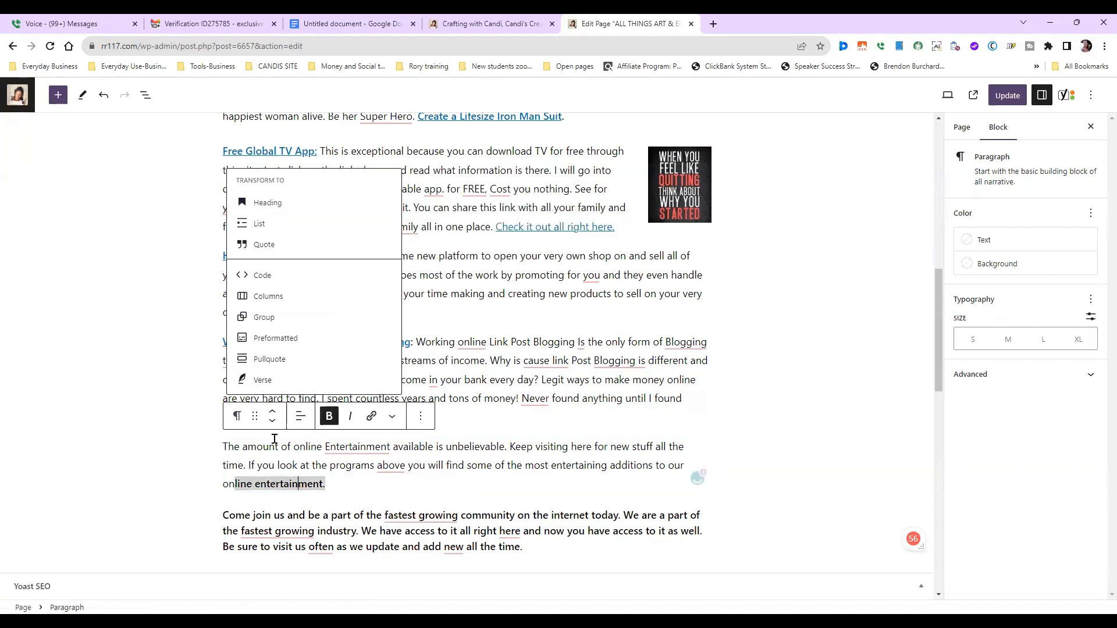
left_click(232, 418)
left_click(328, 417)
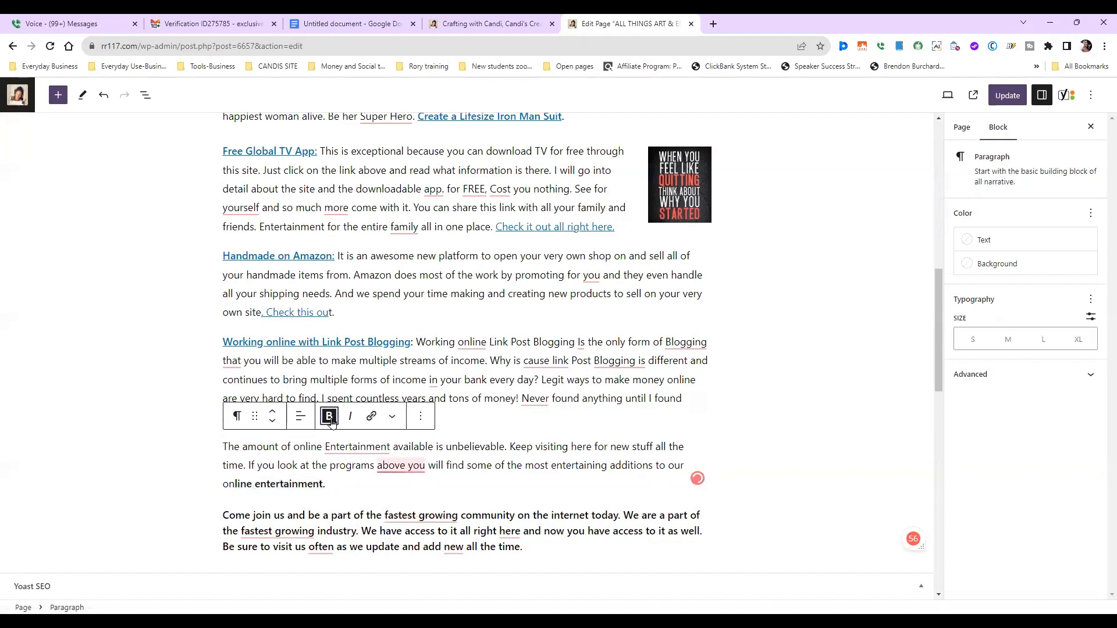
Convert the final "Come join us" heading to a paragraph and remove its bold formatting
left_click(362, 521)
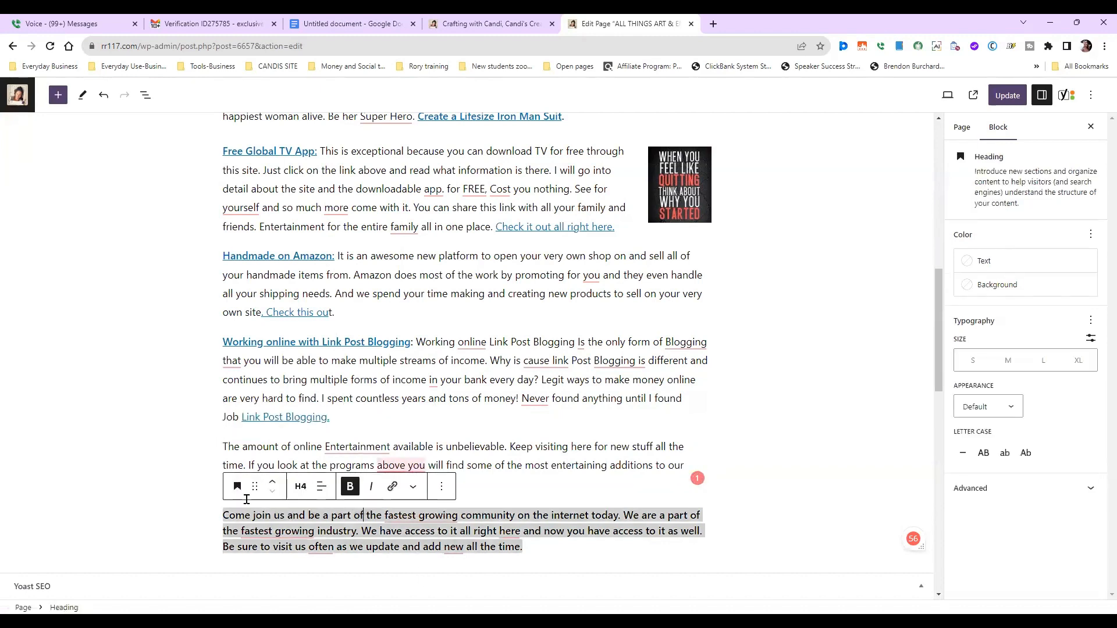
left_click(237, 490)
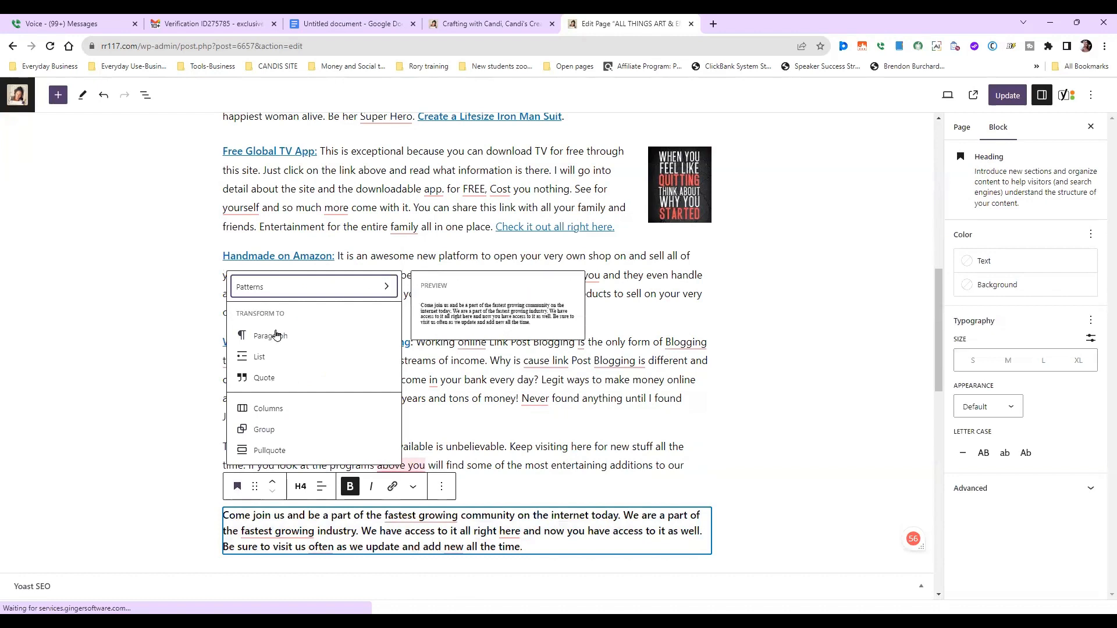
left_click(275, 335)
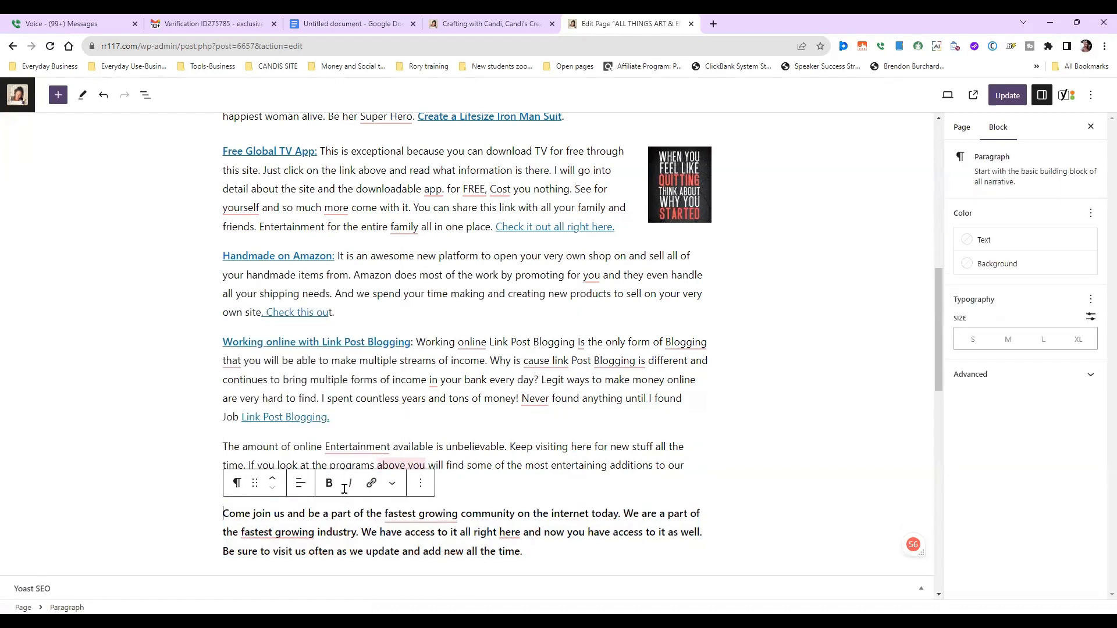
left_click(329, 482)
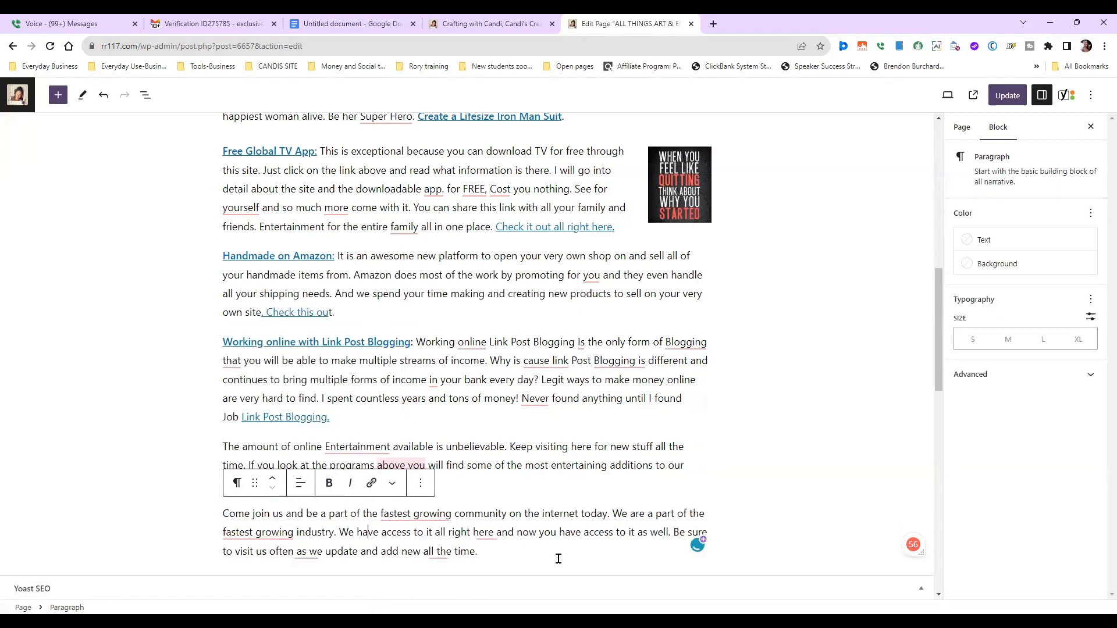
Convert the Working online with Link Post Blogging paragraph to an H3 heading
left_click(480, 399)
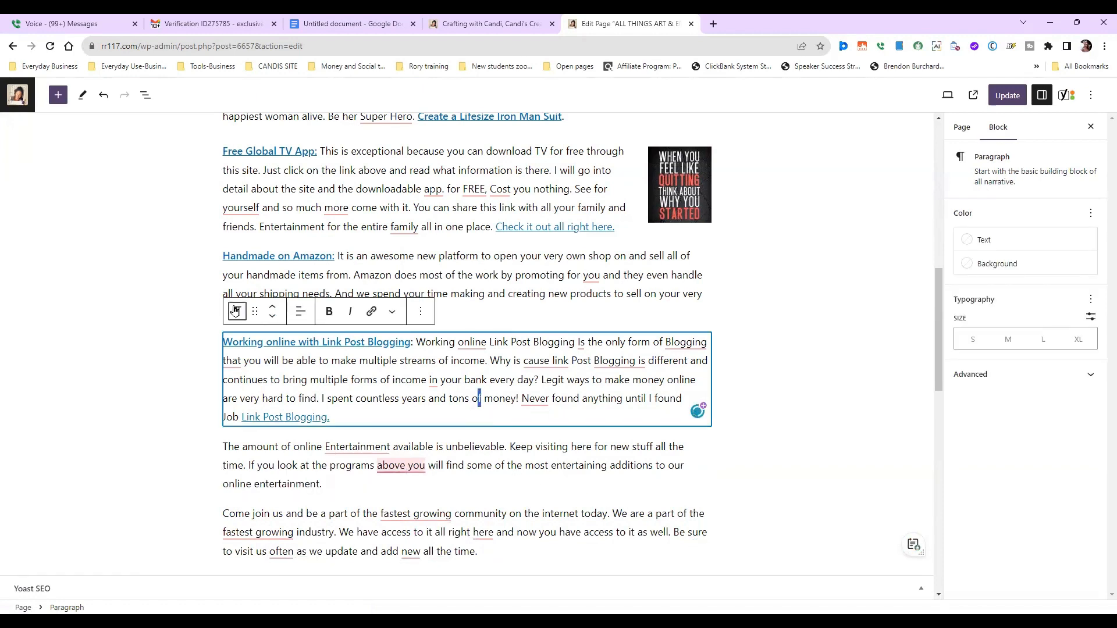
left_click(238, 311)
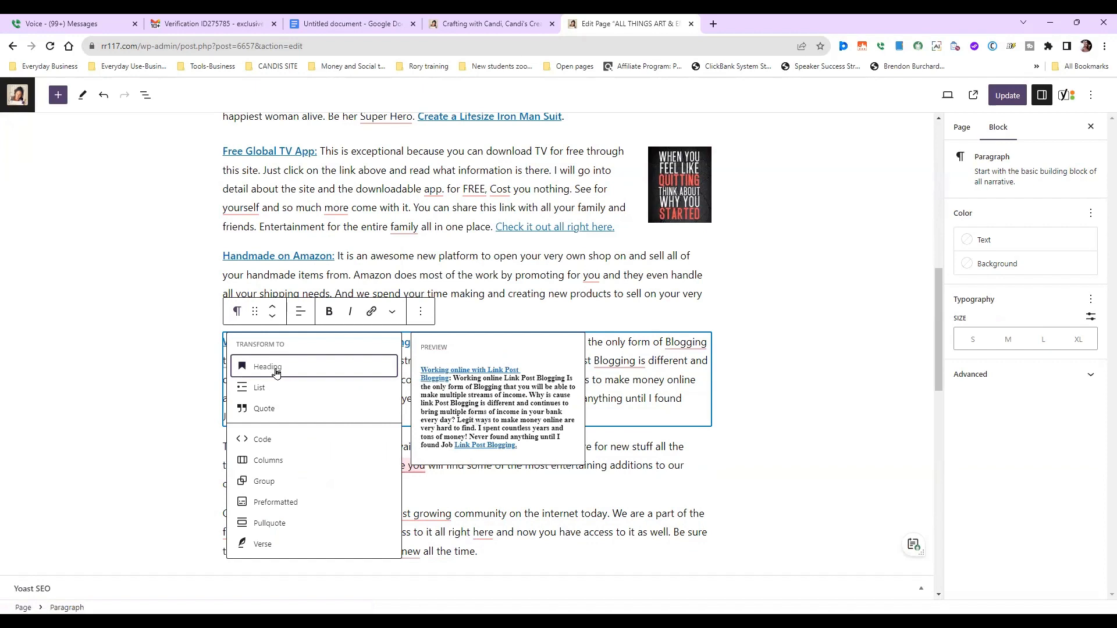
left_click(276, 371)
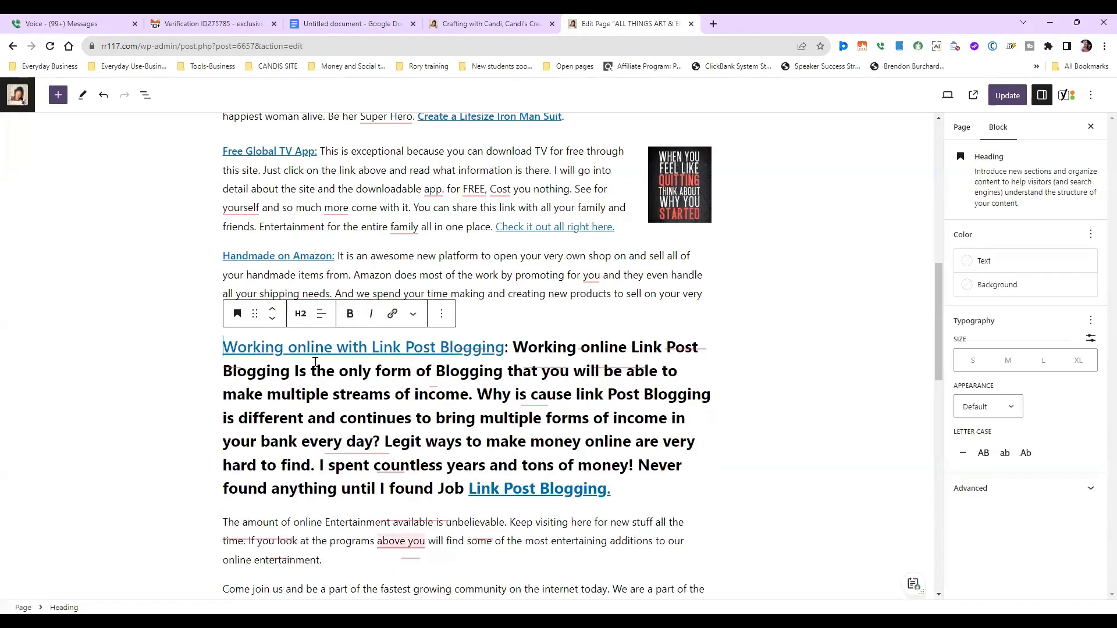
left_click(300, 313)
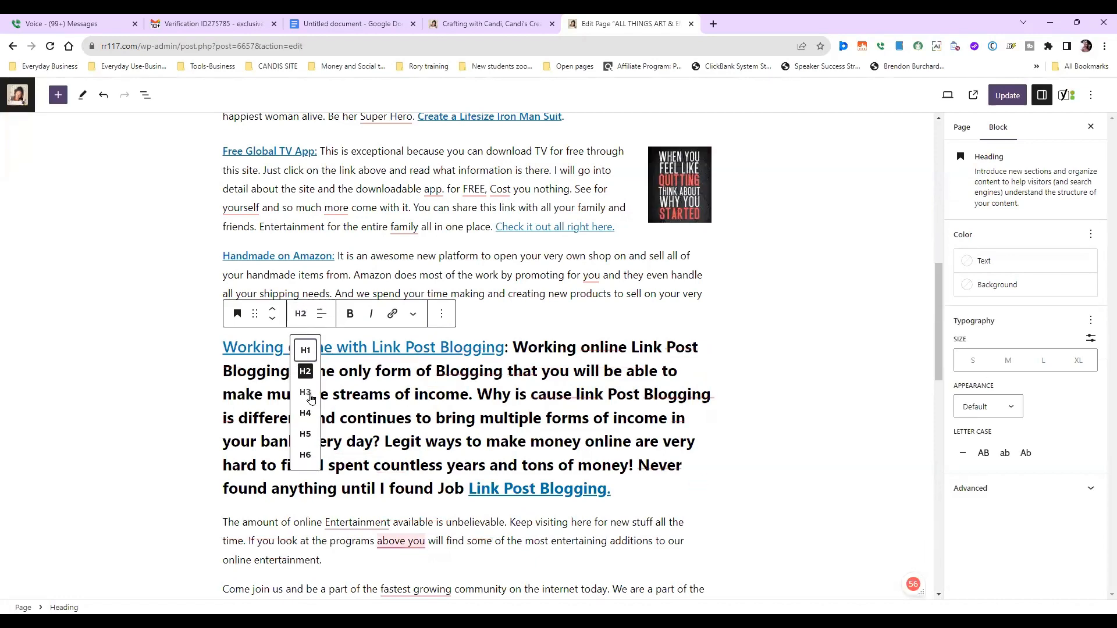
left_click(305, 393)
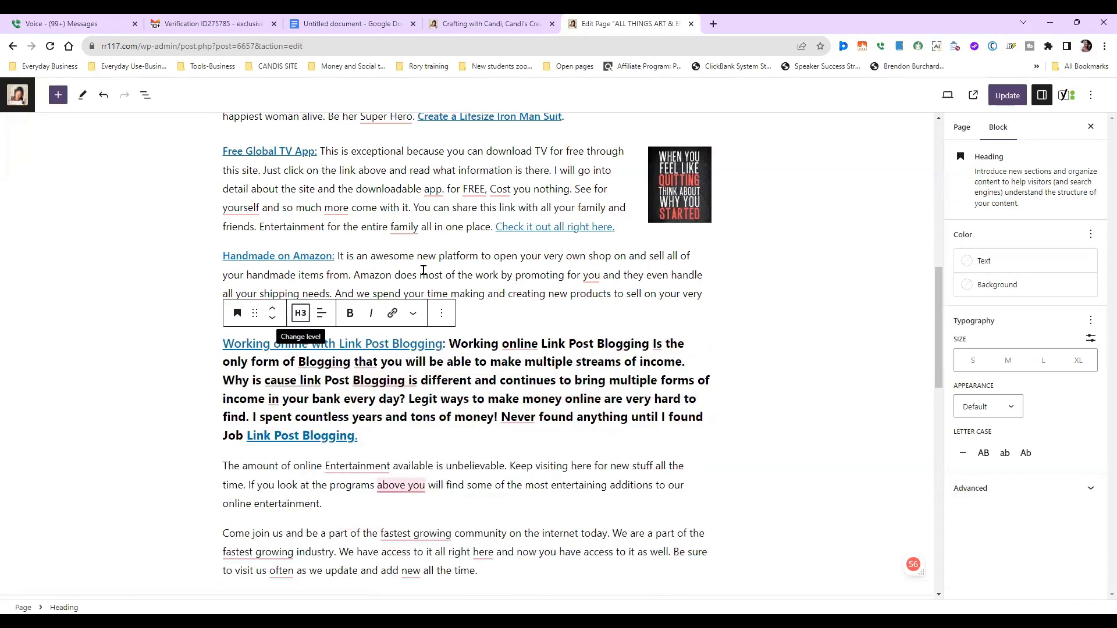
Convert the Handmade on Amazon paragraph to an H3 heading
left_click(422, 273)
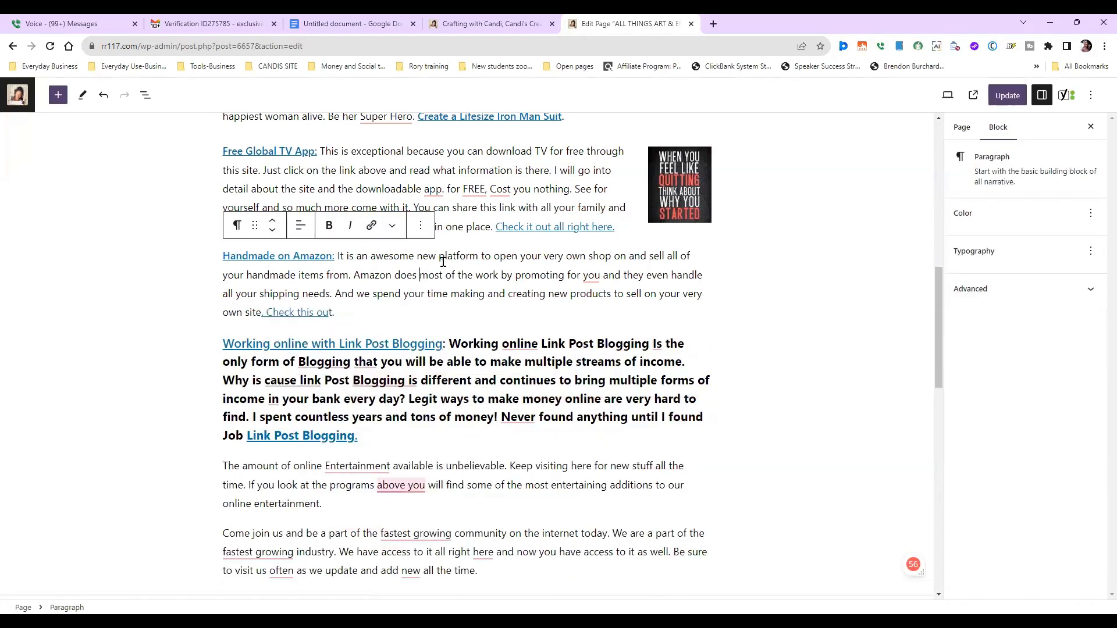
left_click(238, 227)
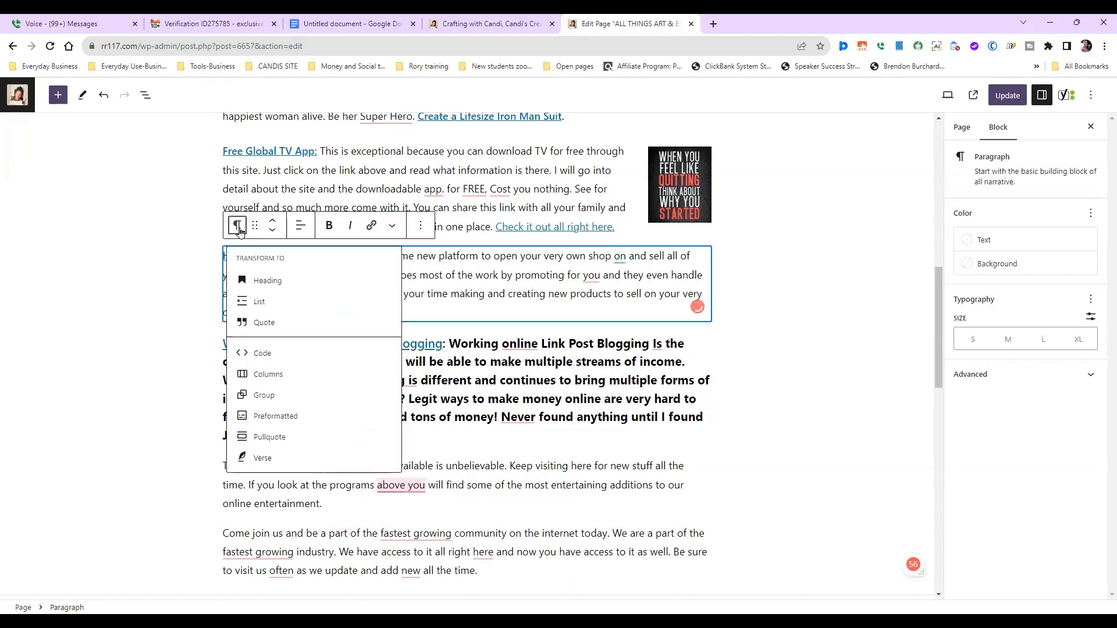
left_click(282, 284)
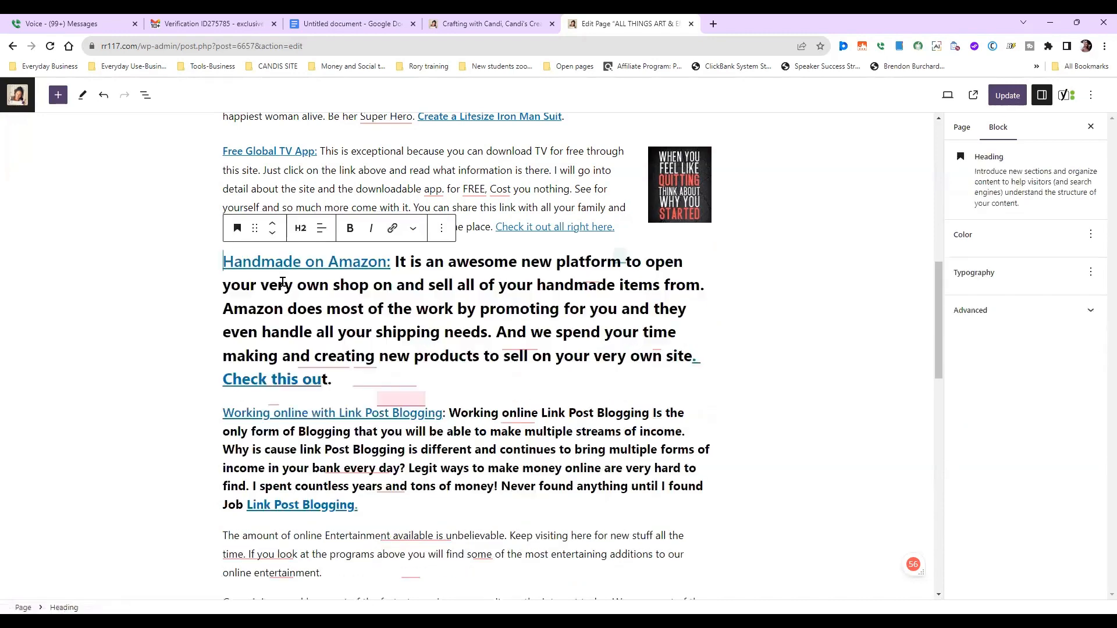
left_click(300, 228)
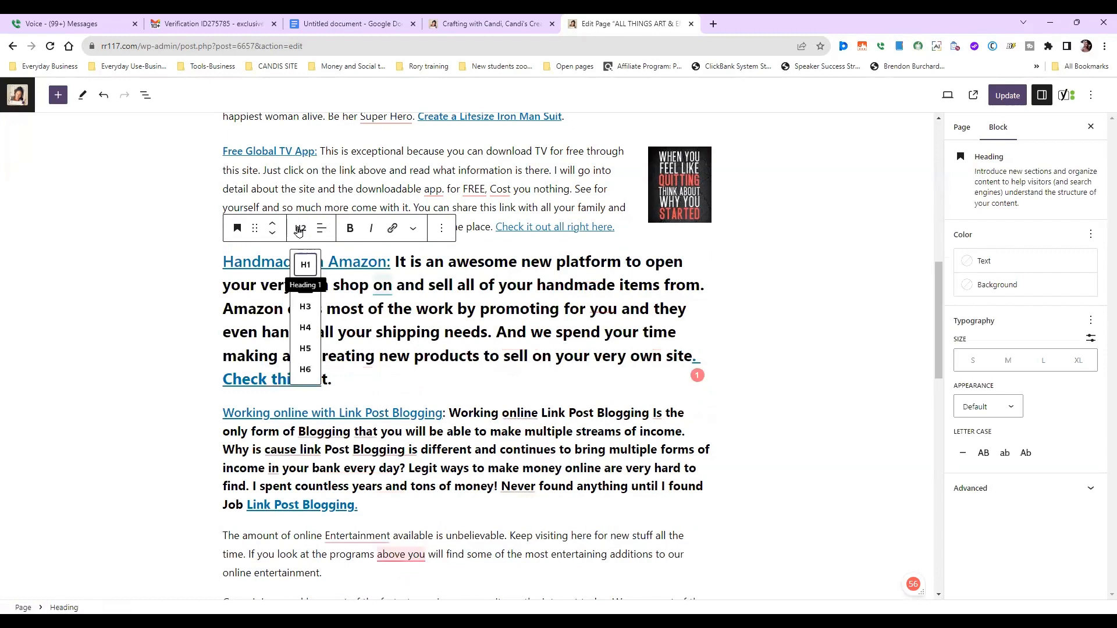
left_click(306, 313)
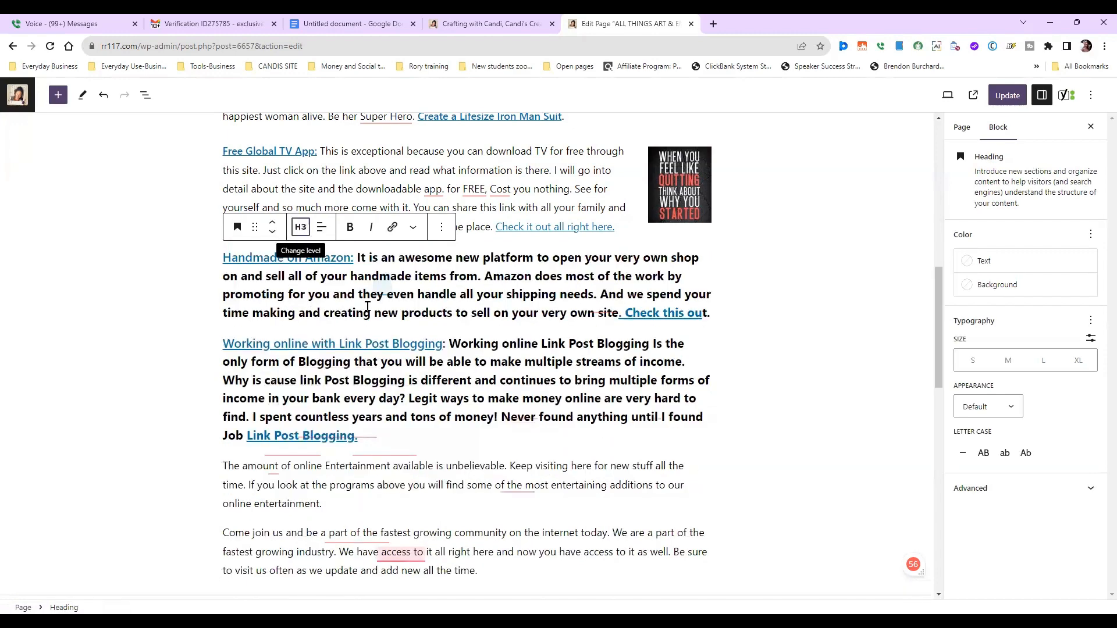
Convert the Free Global TV App paragraph to an H3 heading
scroll(514, 289, "up", 1)
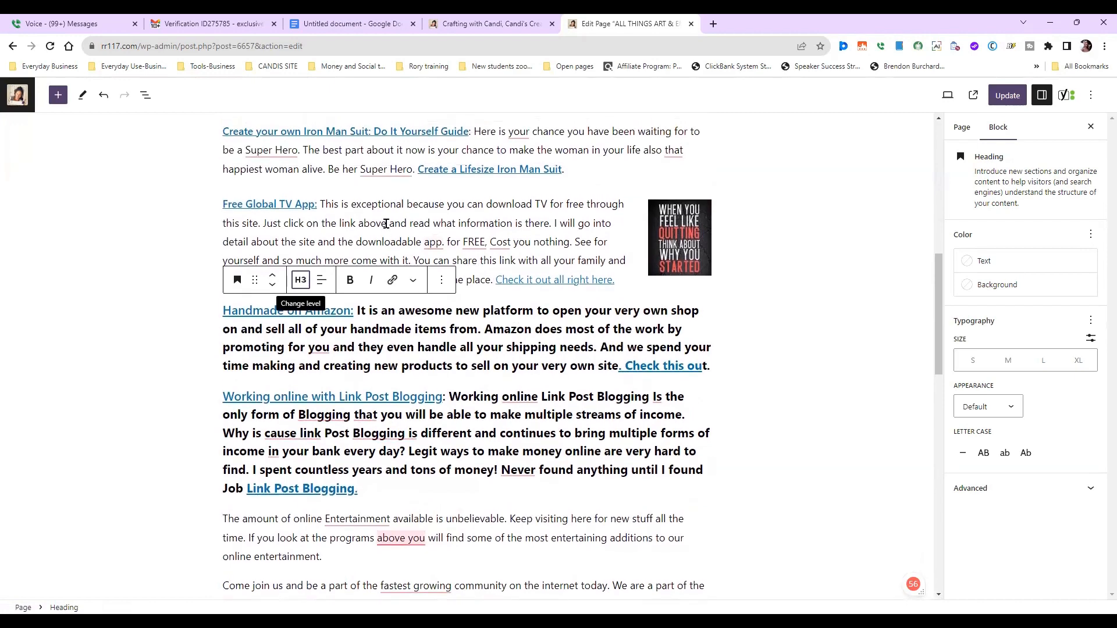
left_click(387, 224)
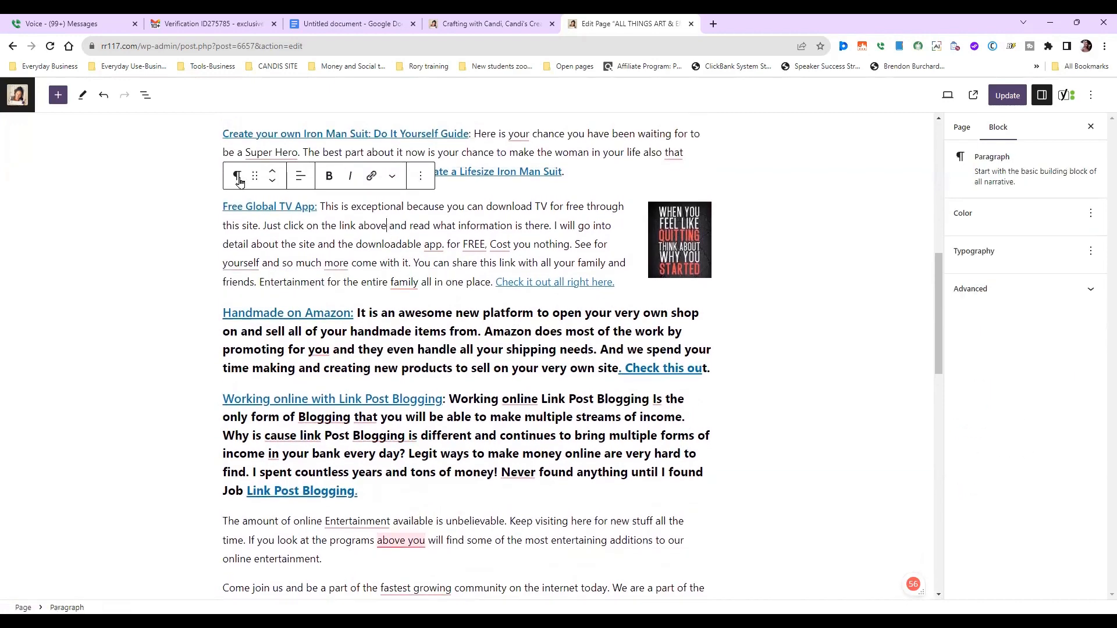
left_click(237, 176)
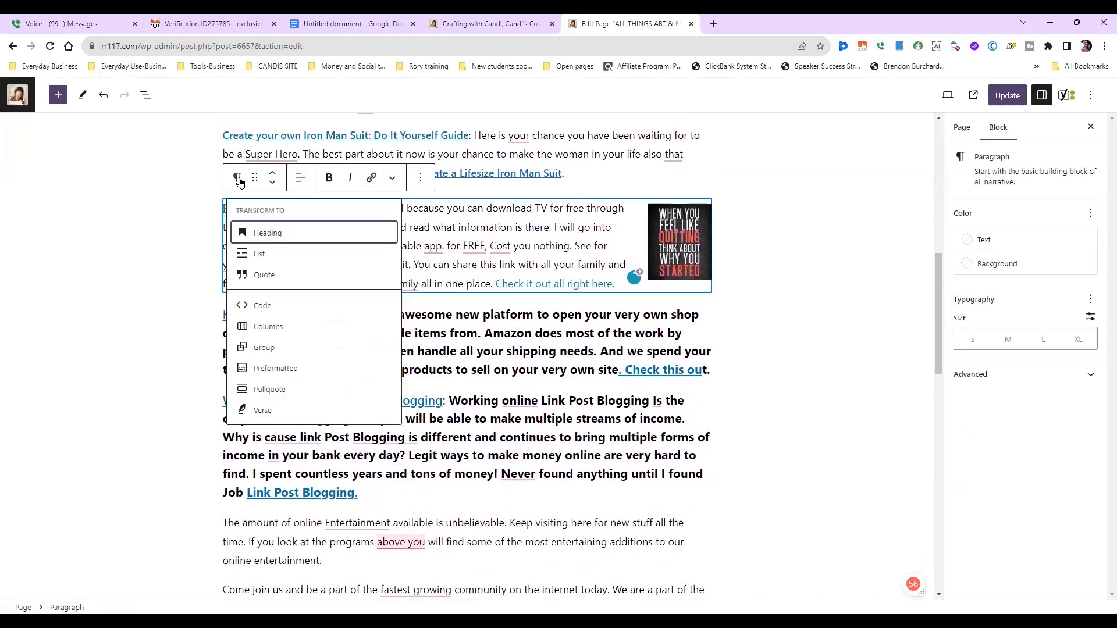
left_click(271, 231)
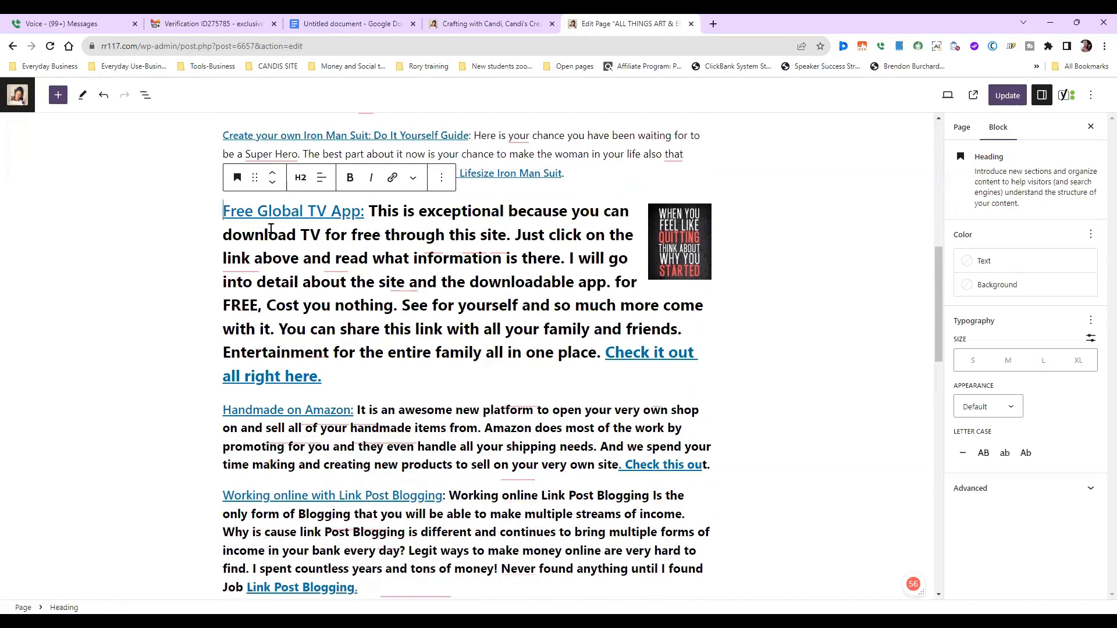
left_click(300, 178)
left_click(305, 257)
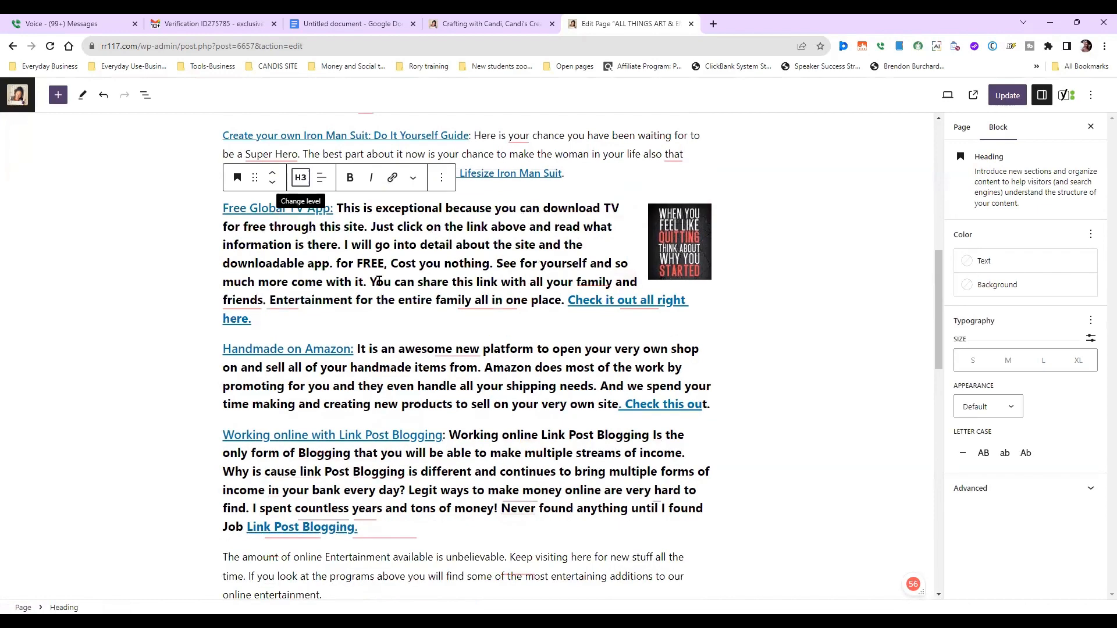
Convert the "Create your own Iron Man Suit: Do It Yourself Guide" paragraph to an H3 heading
scroll(314, 349, "up", 4)
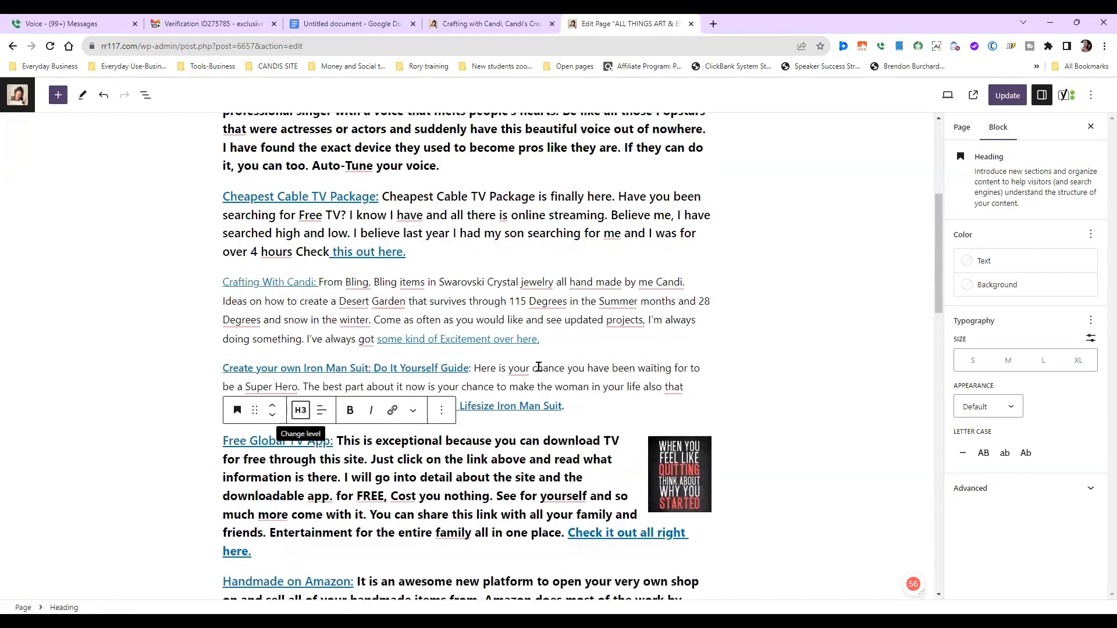
left_click(536, 368)
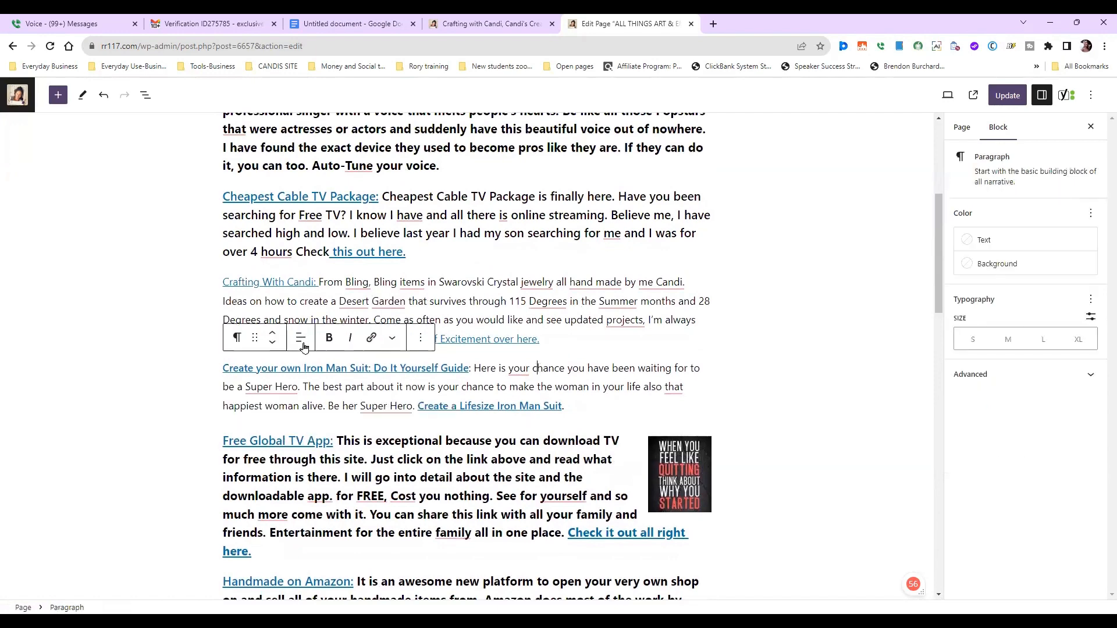
left_click(237, 338)
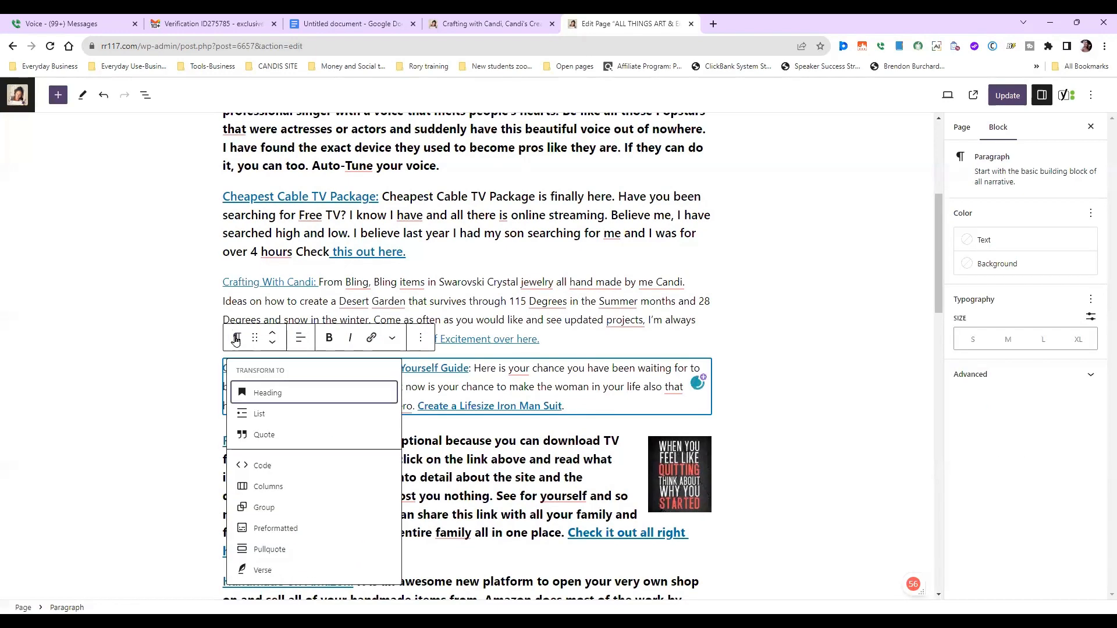
left_click(287, 394)
left_click(301, 339)
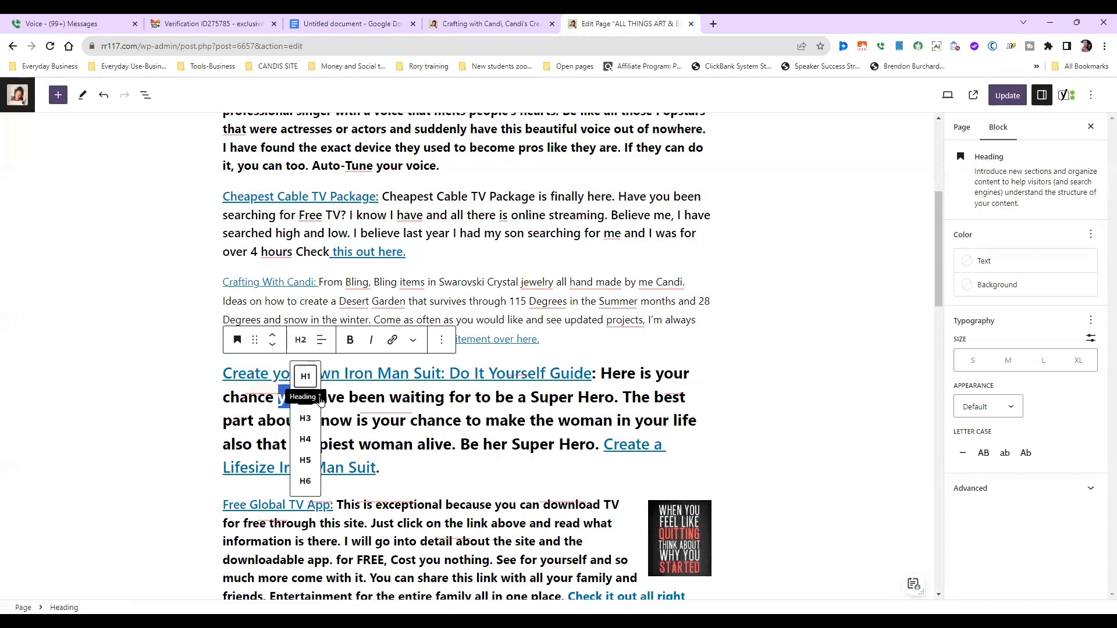
left_click(304, 419)
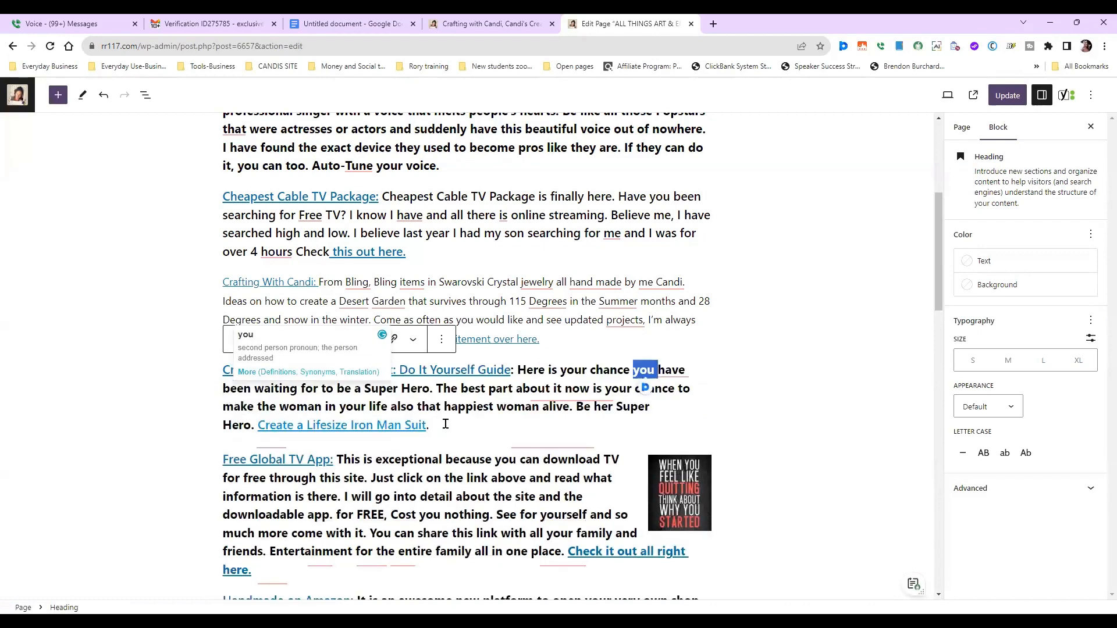
Convert the Crafting With Candi paragraph to an H3 heading
left_click(504, 302)
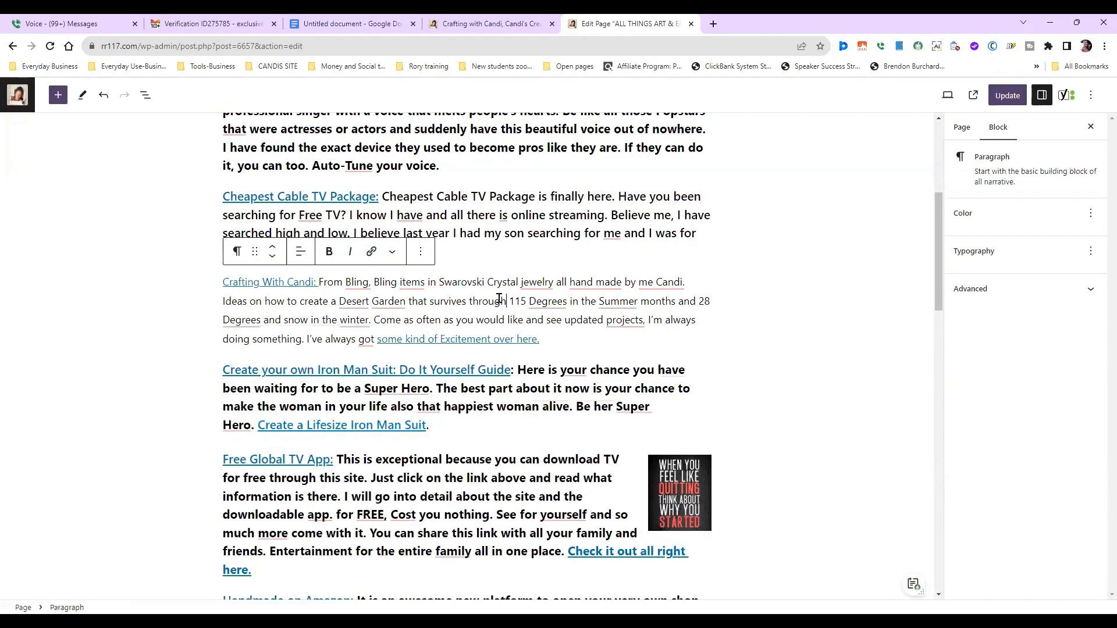
left_click(236, 252)
left_click(269, 304)
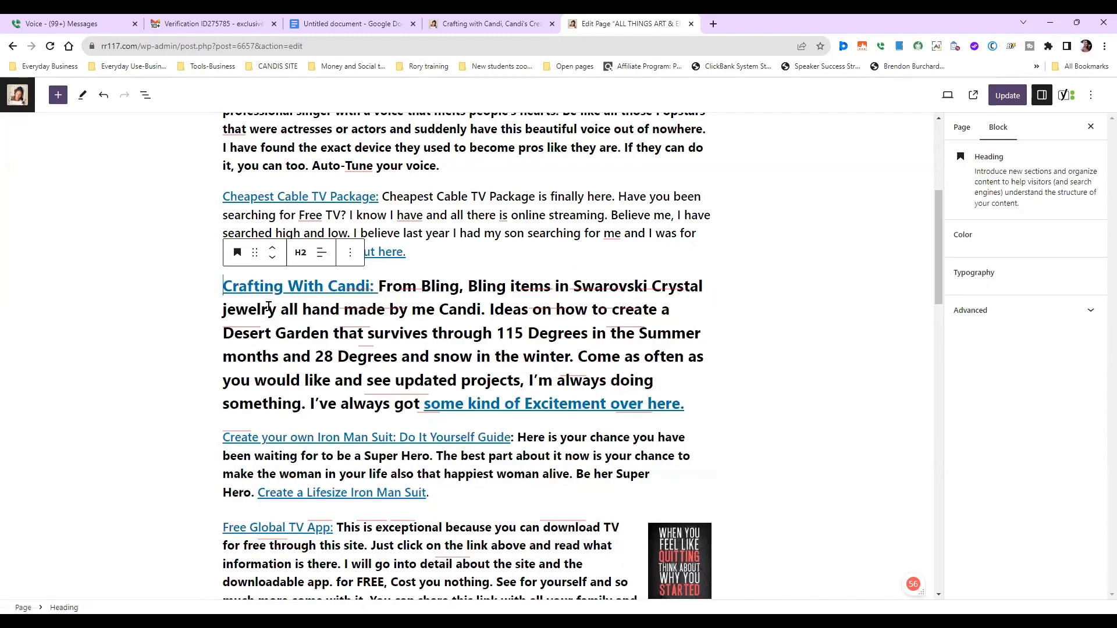
left_click(300, 252)
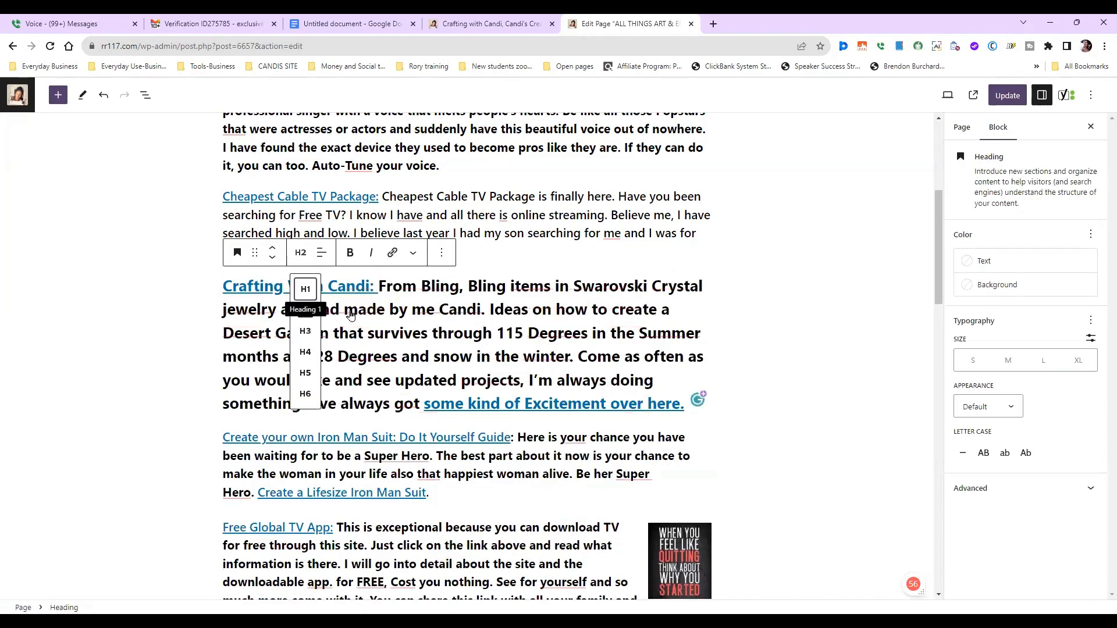
left_click(307, 332)
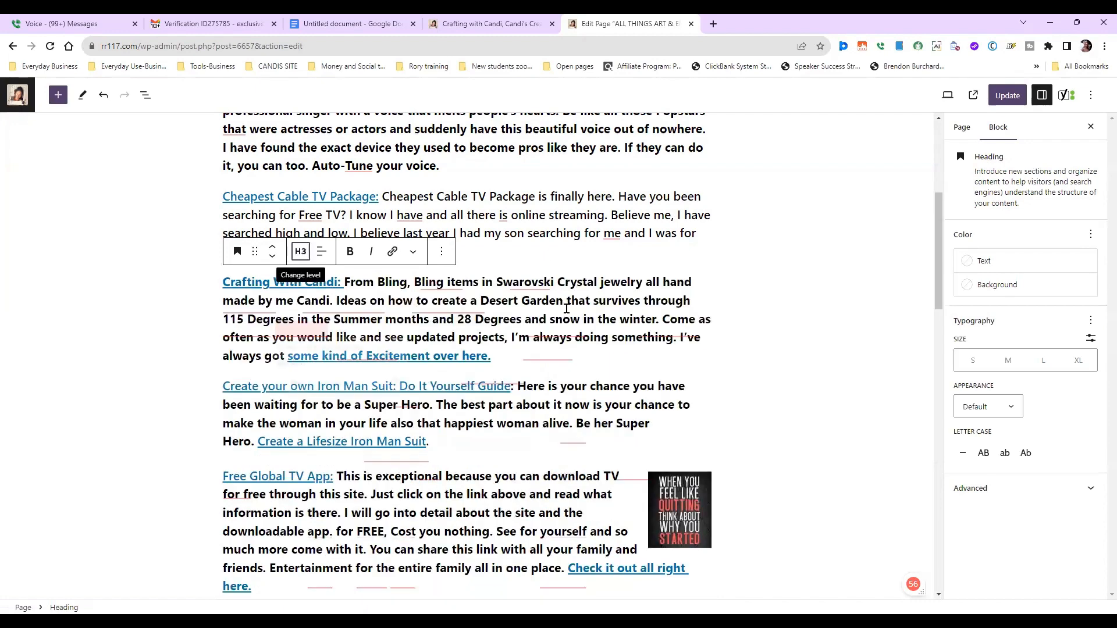
Clear the extra bold formatting from the whole Cheapest Cable TV Package heading text
triple_click(530, 217)
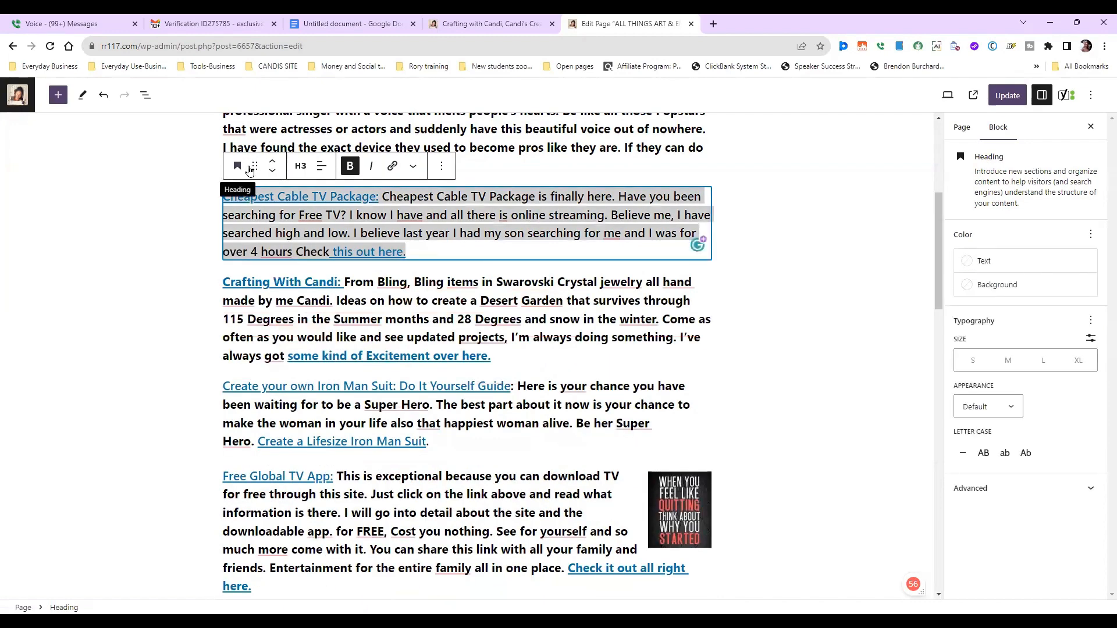
left_click(350, 167)
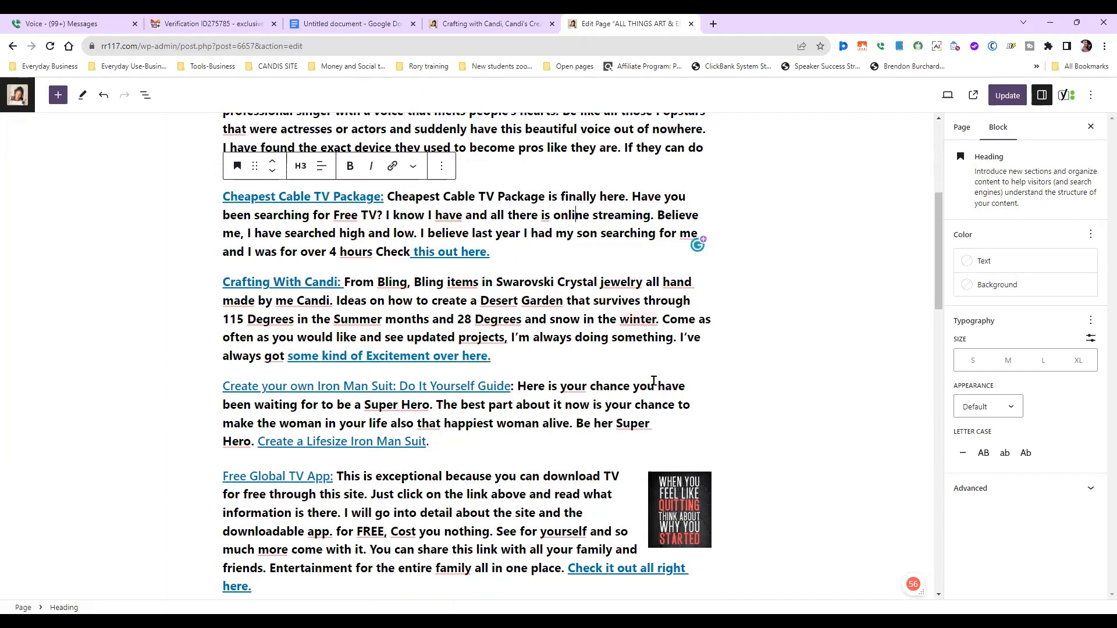
Clear the extra bold formatting from the title link and the "Create a Lifesize Iron Man Suit" link in the Iron Man Suit heading
left_click(271, 390)
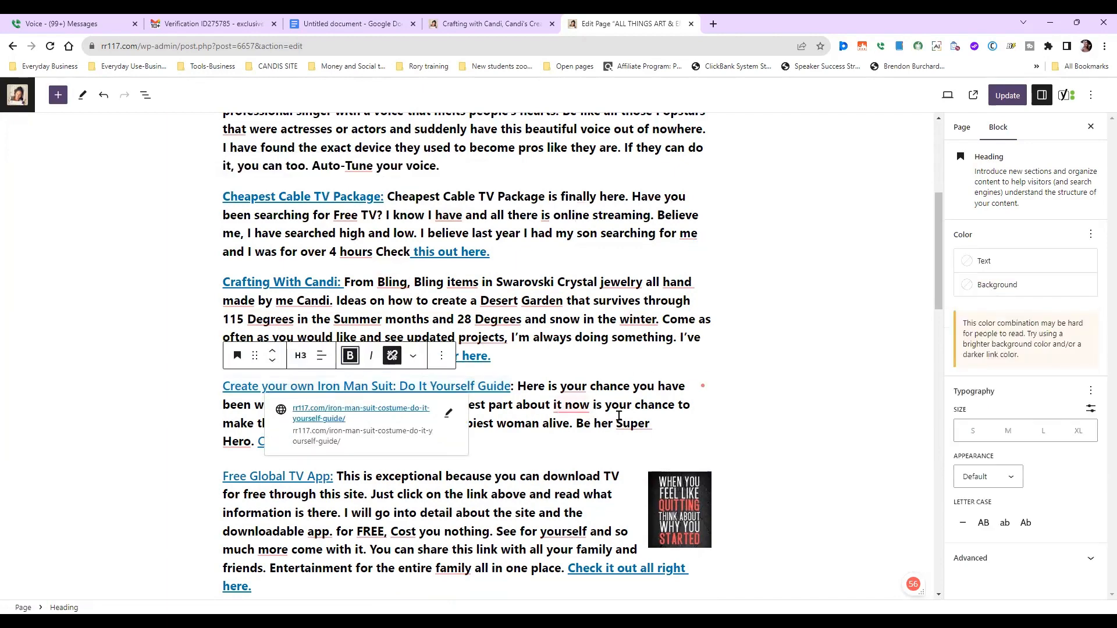
key("ctrl+b")
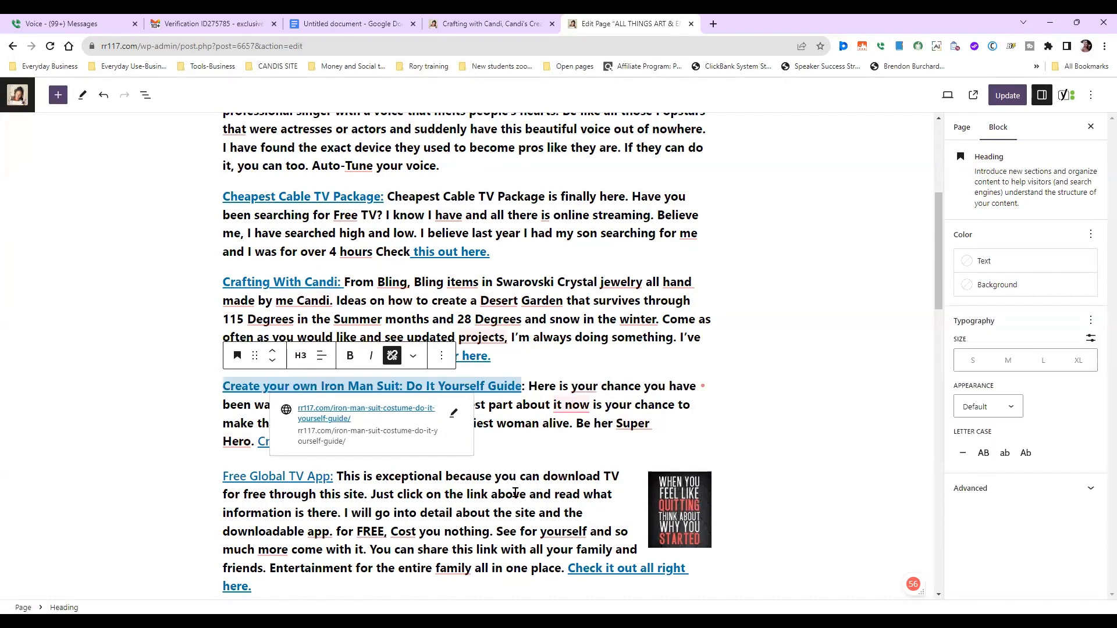
left_click(534, 460)
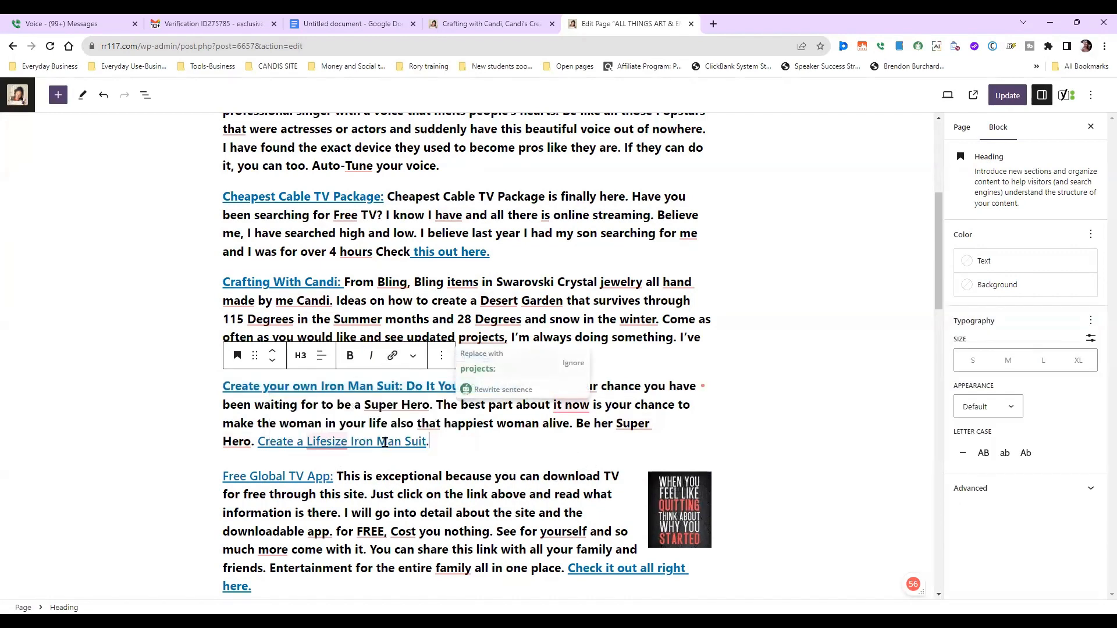
key("ctrl+s")
left_click(363, 439)
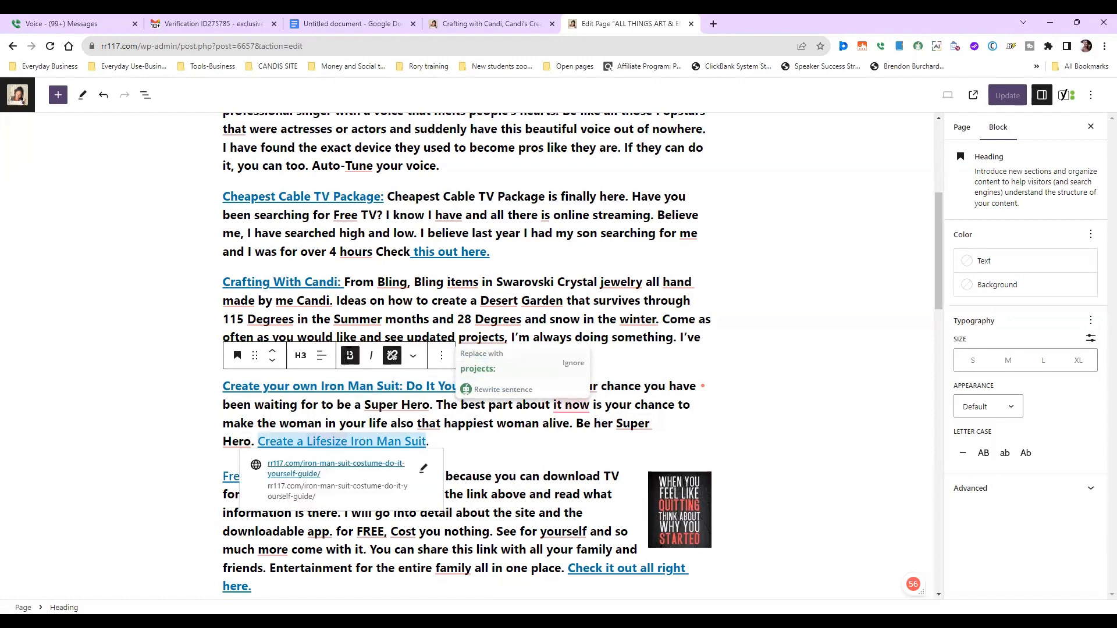
left_click(350, 356)
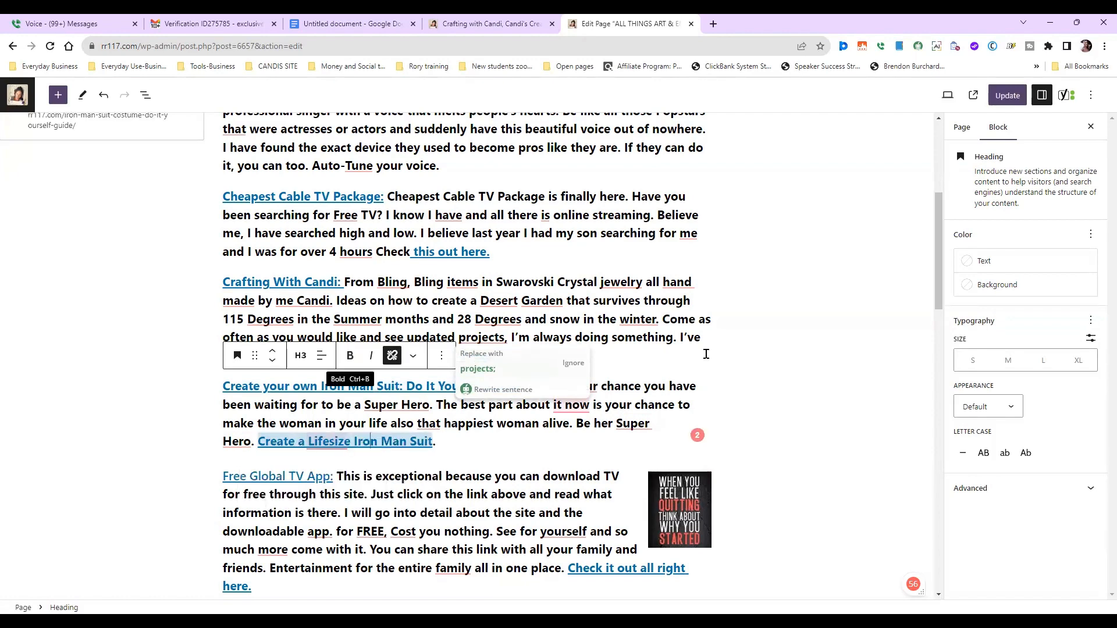
key("Up")
Clear the extra bold formatting from the Free Global TV App title link and update the page
scroll(376, 468, "down", 2)
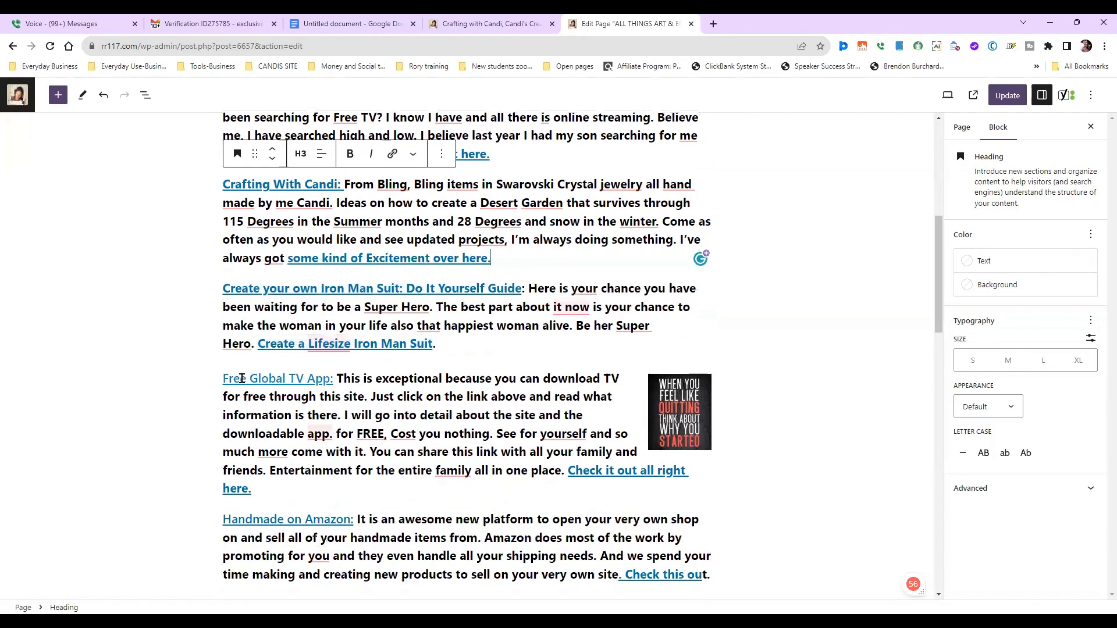
left_click(242, 377)
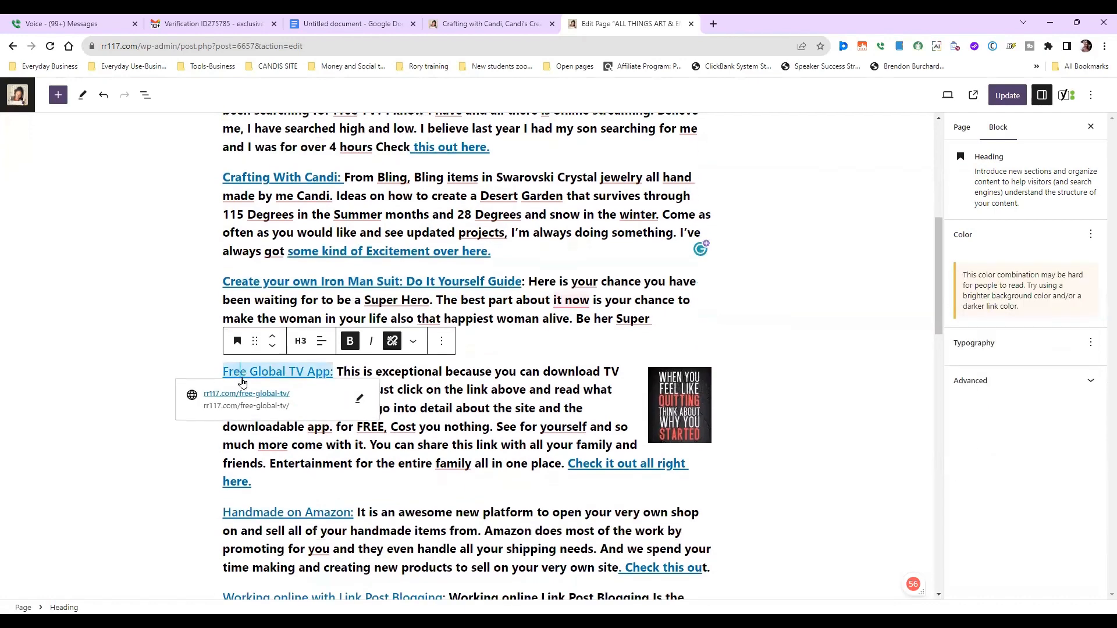
left_click(350, 331)
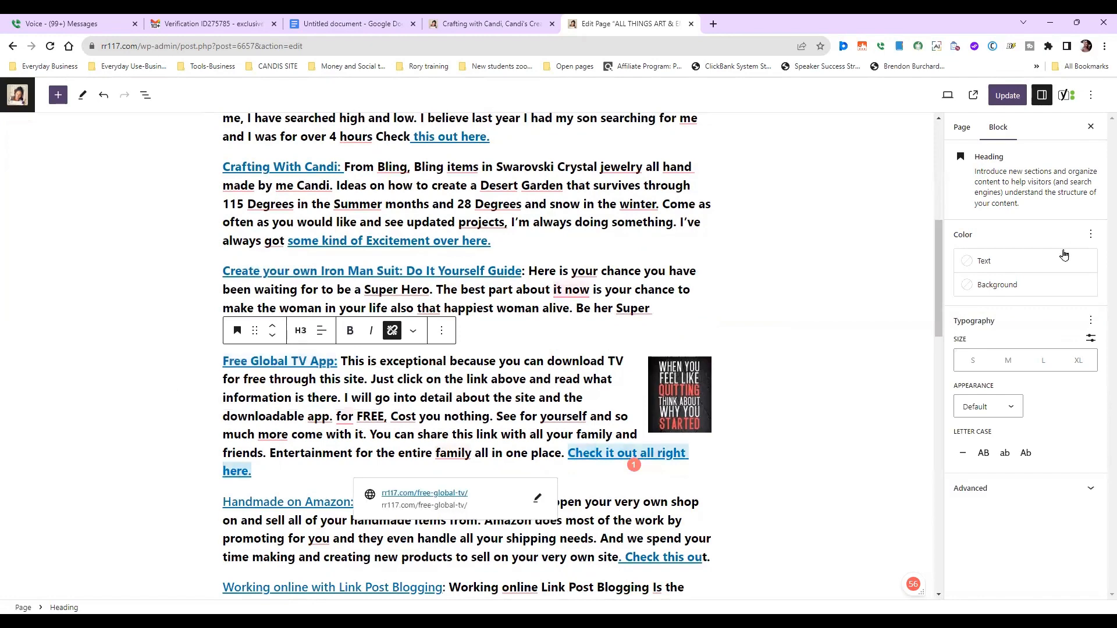
left_click(1017, 95)
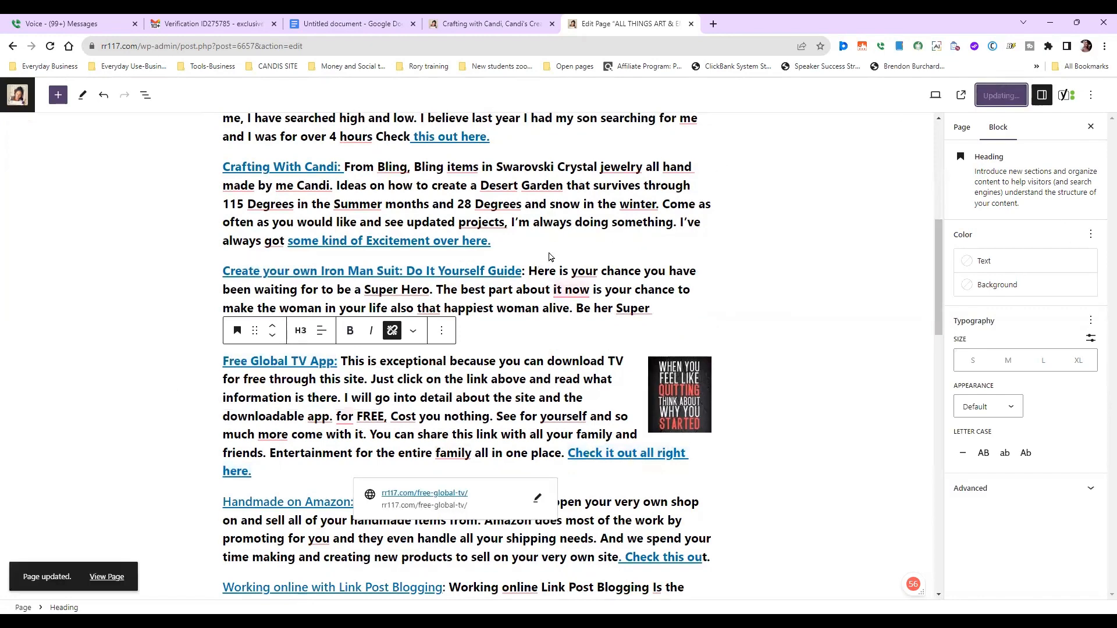
Clear the extra bold formatting from the Auto-Tuning Technology title link
scroll(513, 223, "up", 3)
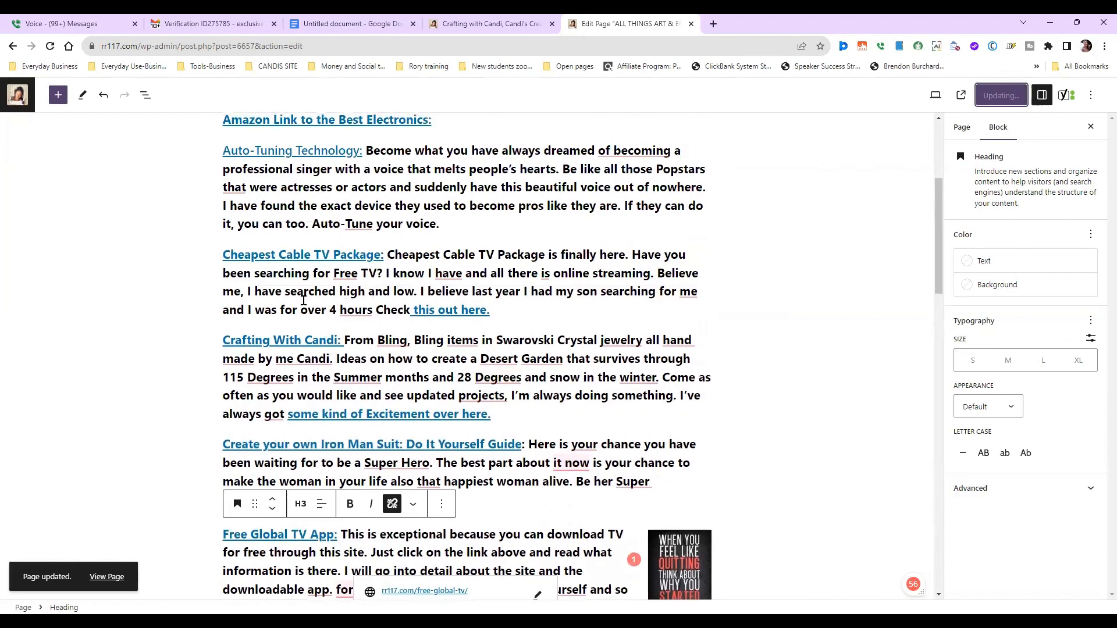
left_click(301, 309)
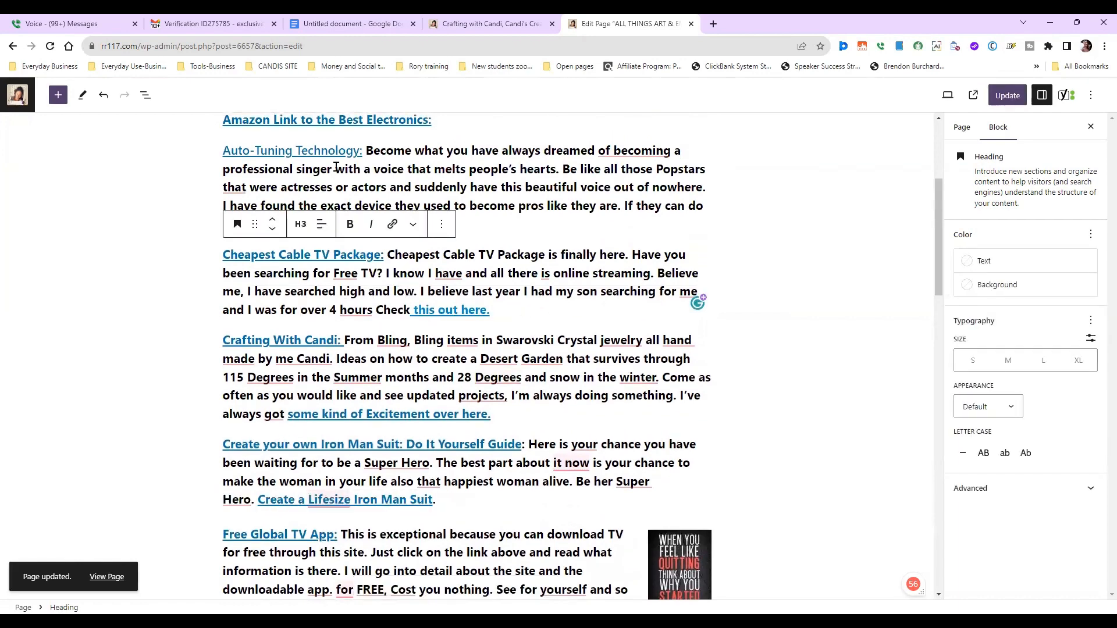
left_click(281, 145)
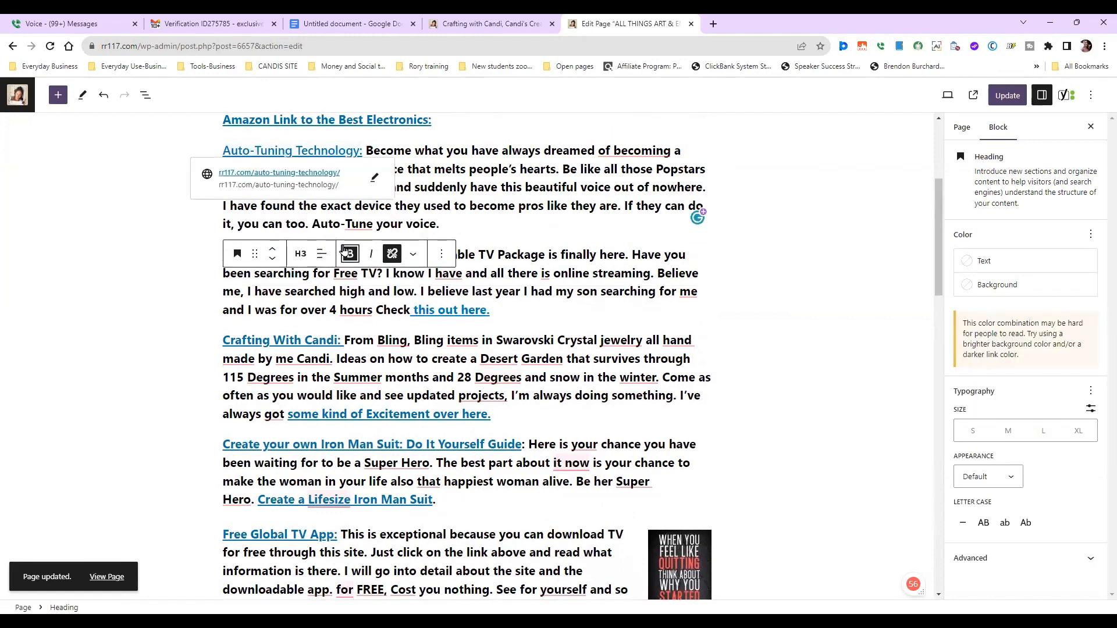
scroll(546, 242, "down", 3)
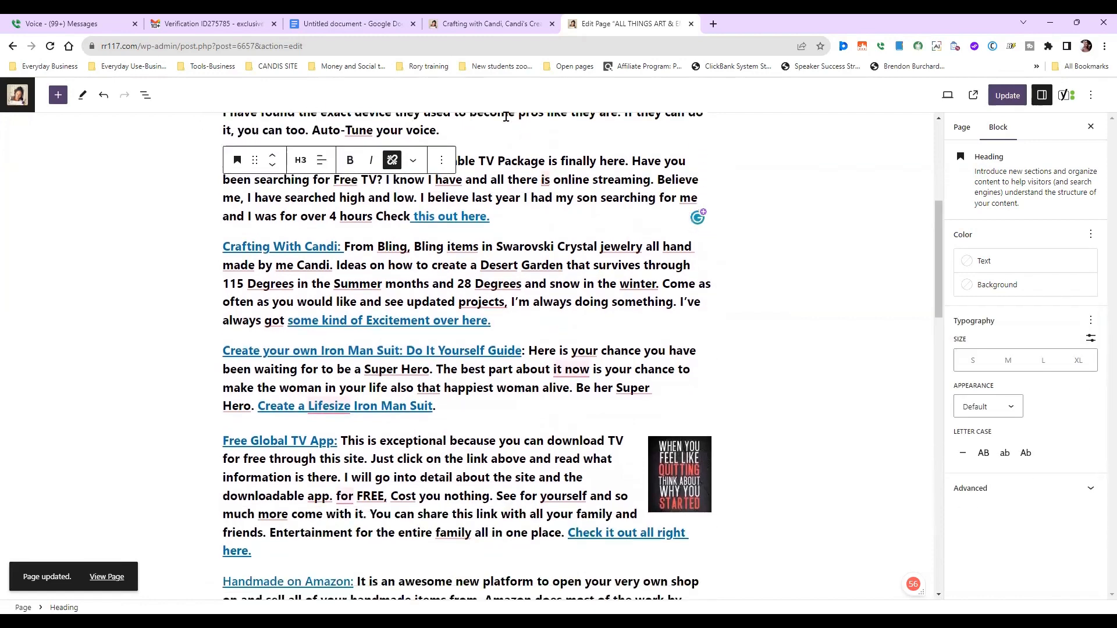
Check the link on the "When you feel like quitting" image and move the image up beside the Crafting With Candi heading
left_click(663, 465)
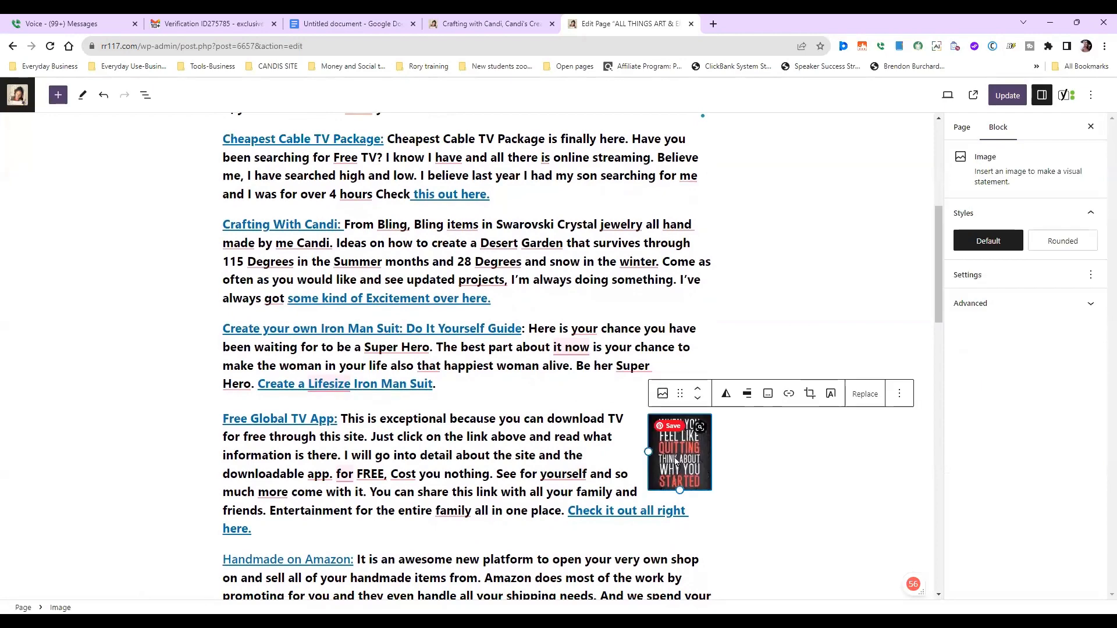
left_click(789, 394)
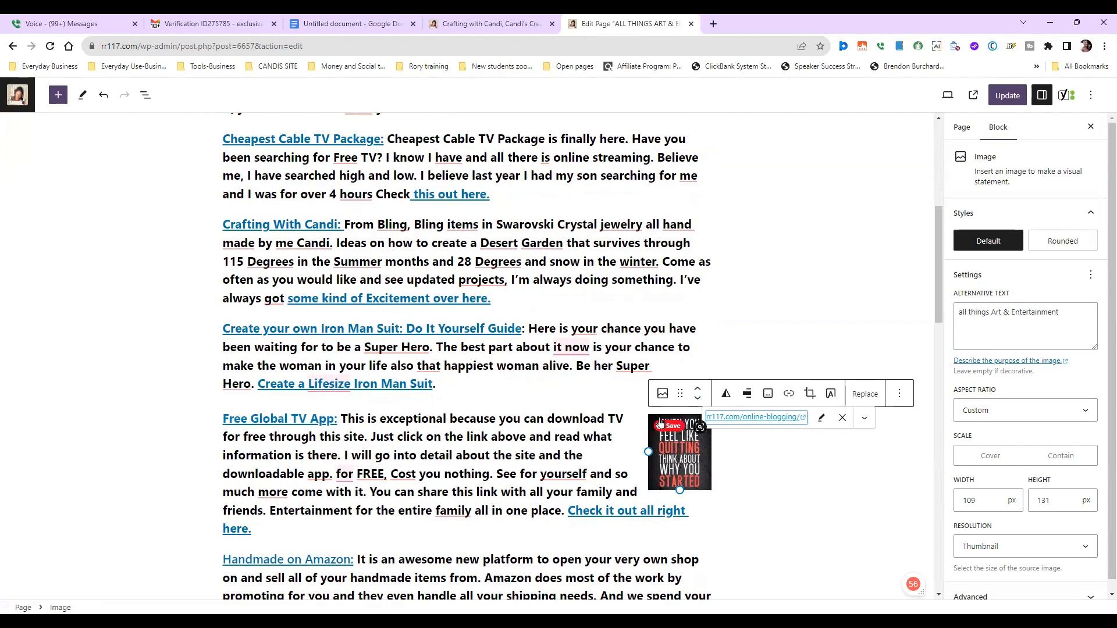
left_click(698, 389)
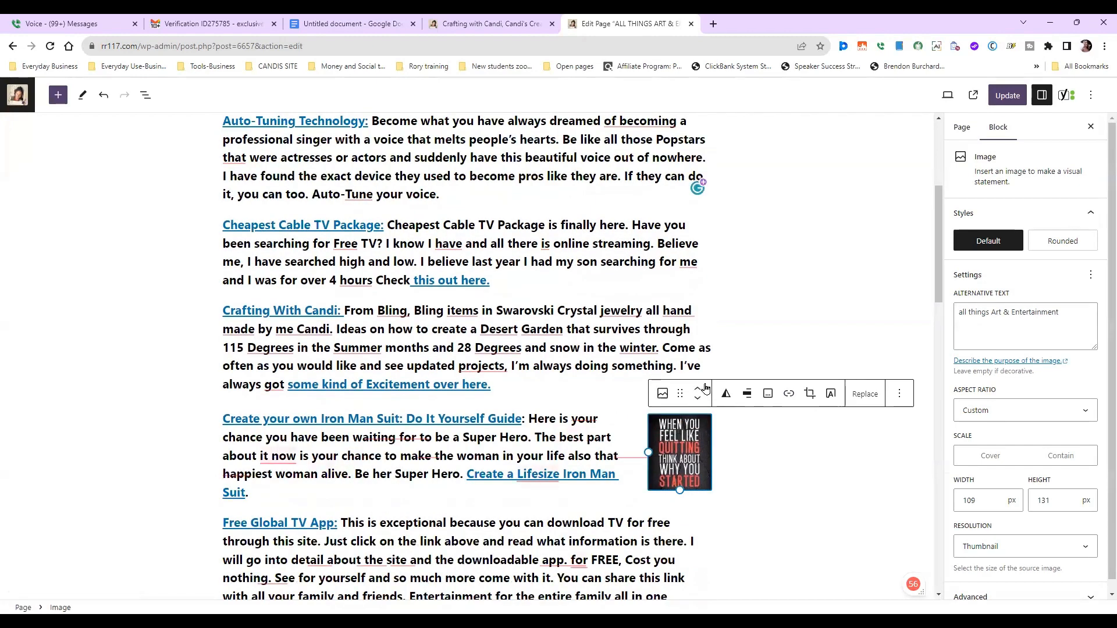
left_click(700, 392)
left_click(701, 393)
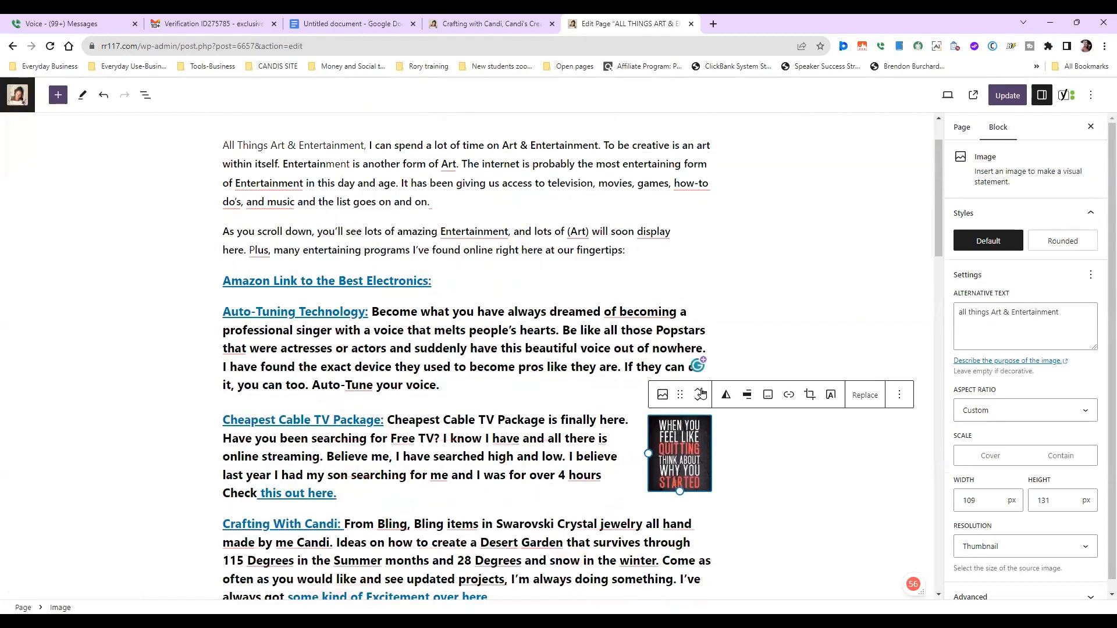
left_click(701, 393)
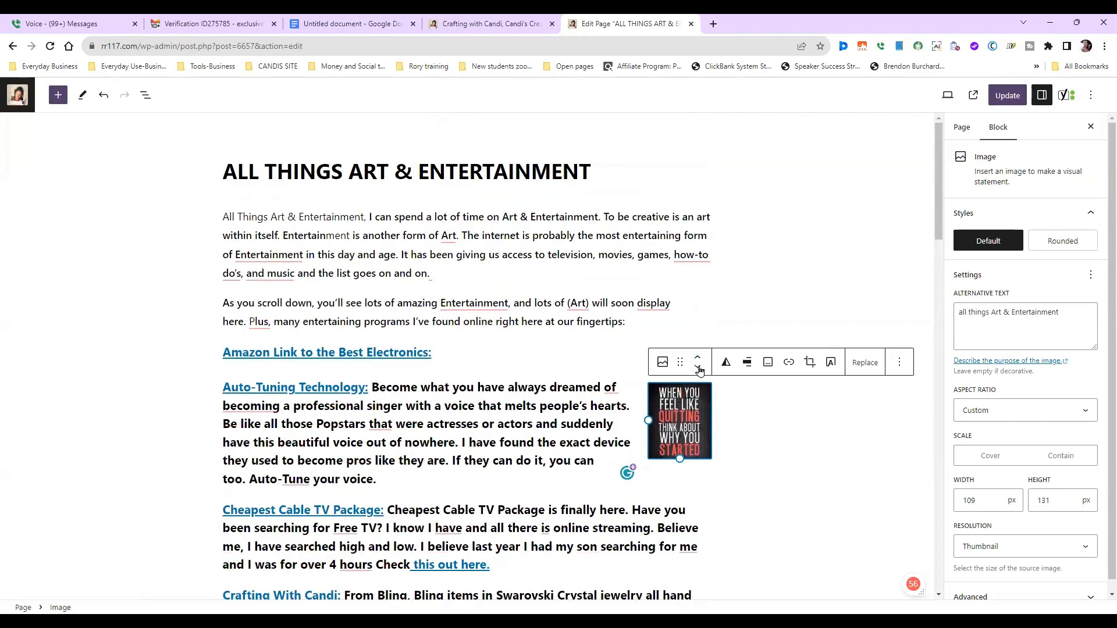
left_click(700, 369)
left_click(700, 369)
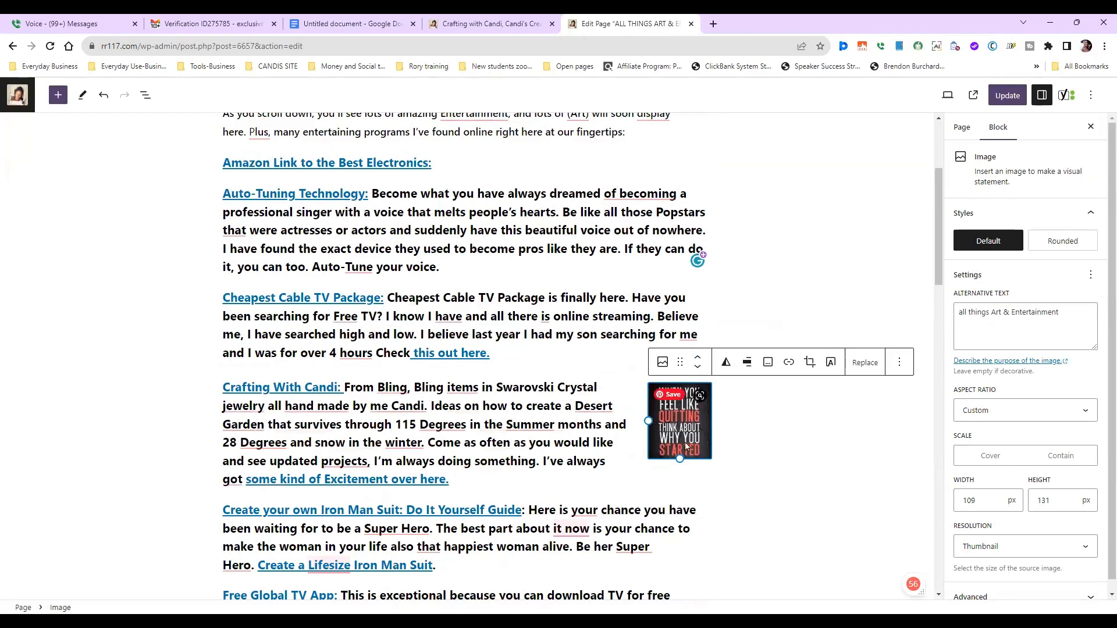
left_click(285, 387)
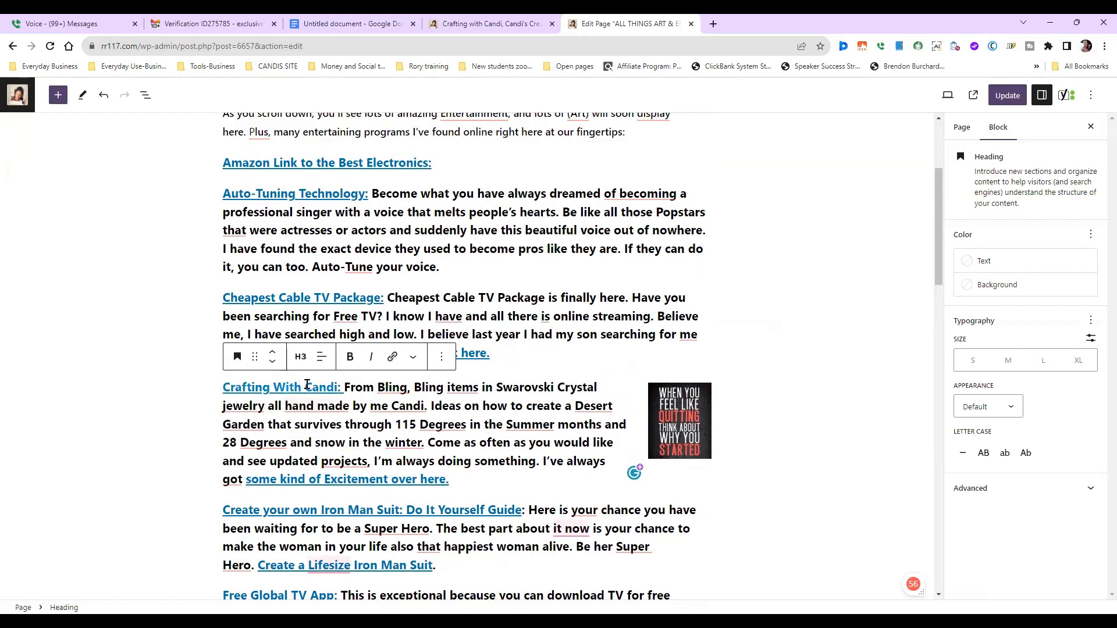
left_click(393, 357)
left_click(358, 414)
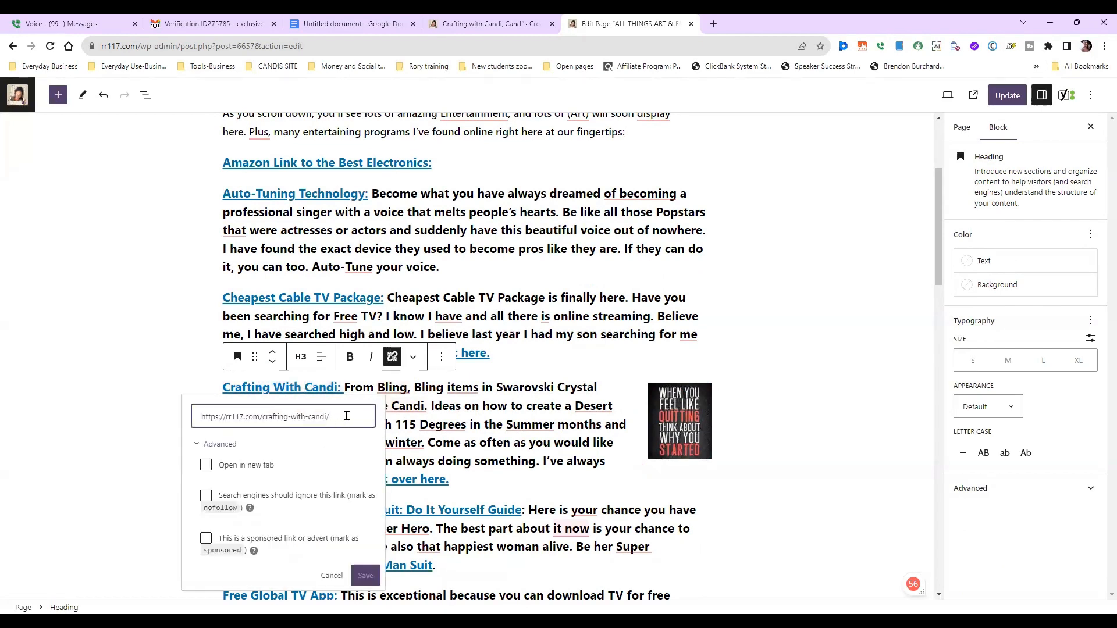
triple_click(346, 414)
key("ctrl+c")
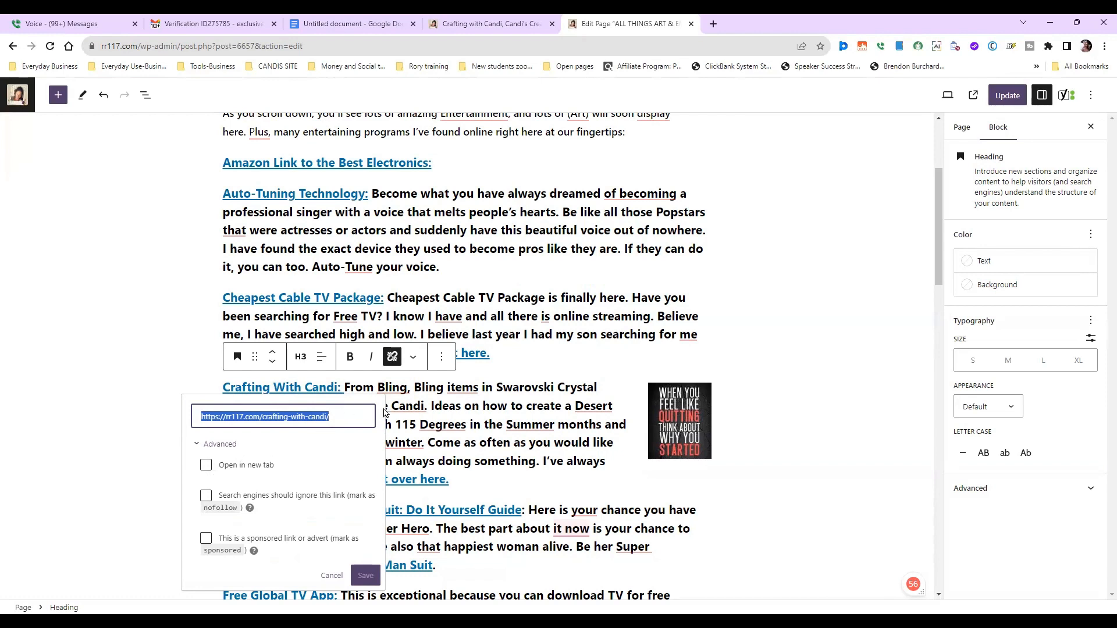
left_click(327, 574)
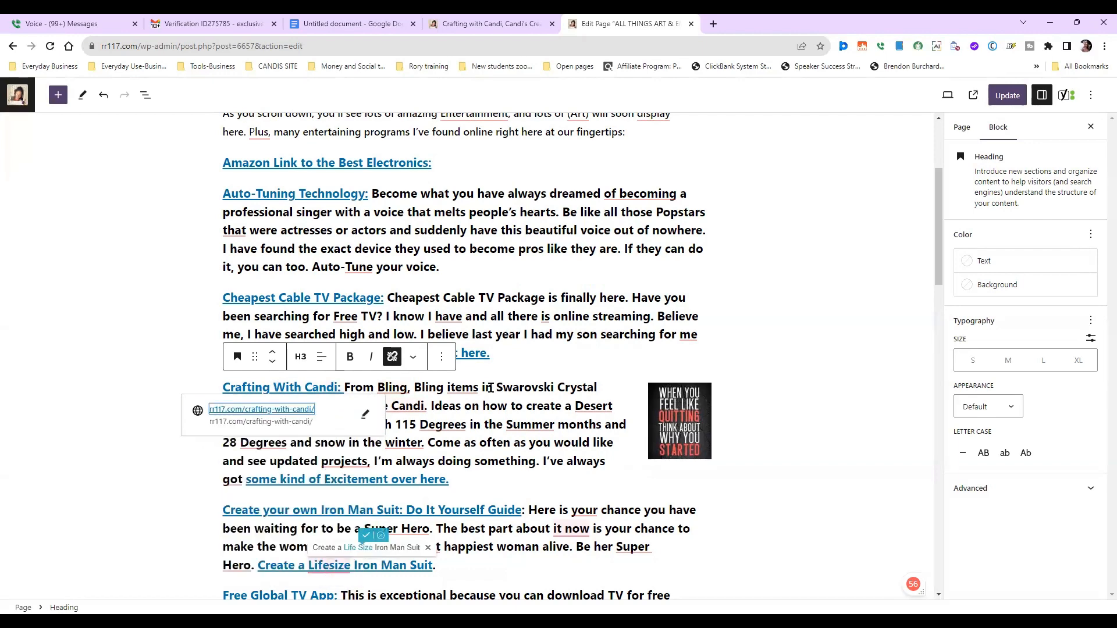
left_click(684, 412)
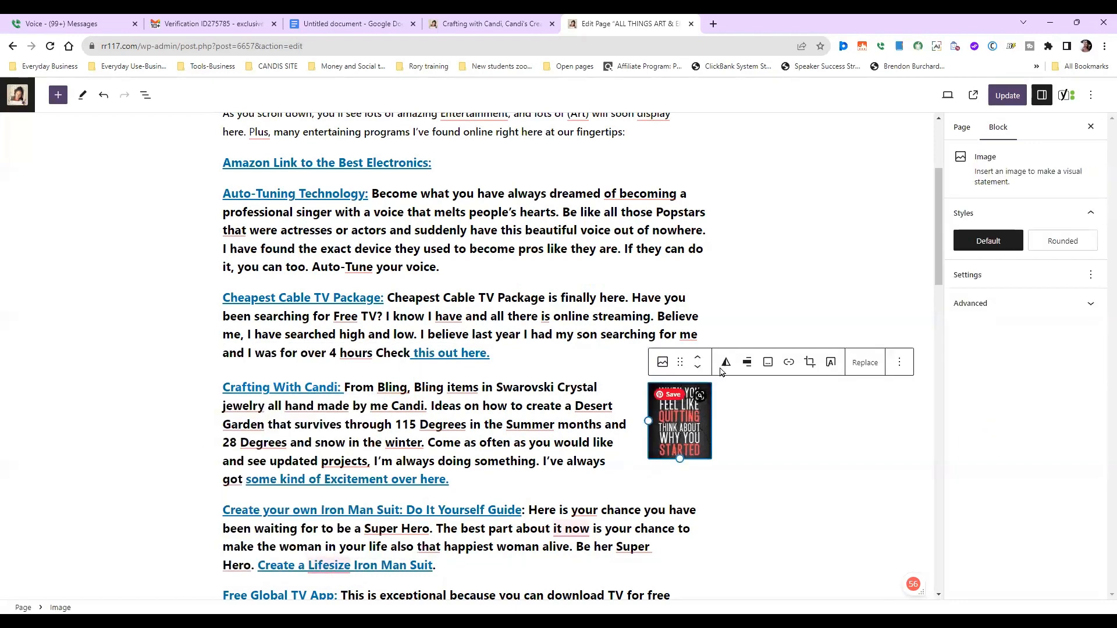
left_click(788, 361)
left_click(820, 387)
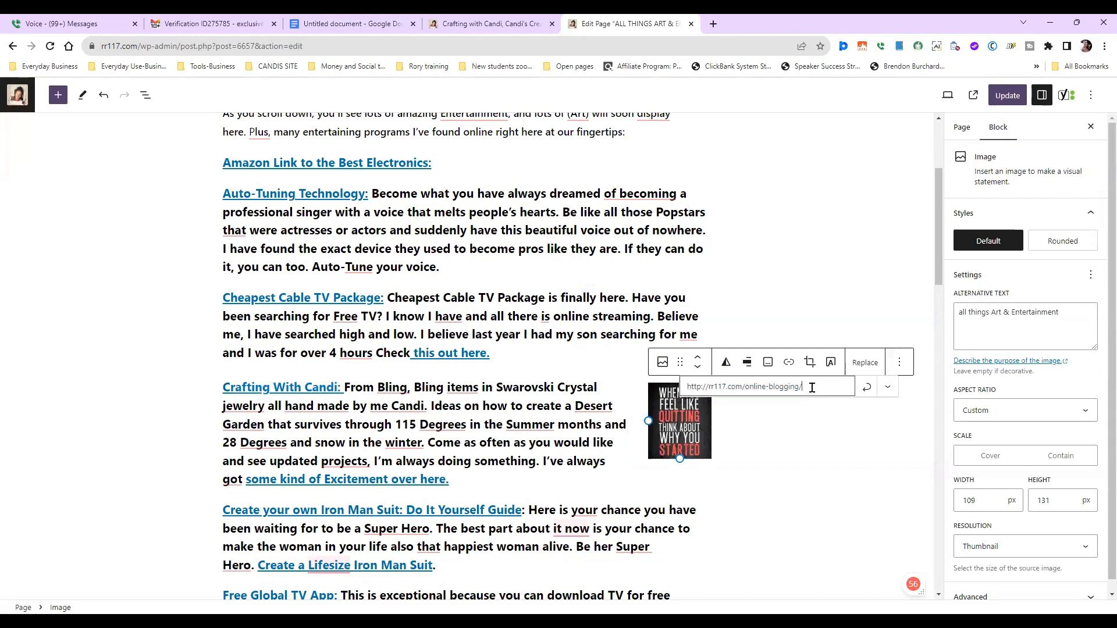
key("ctrl+a")
key("ctrl+v")
left_click(866, 386)
left_click(871, 387)
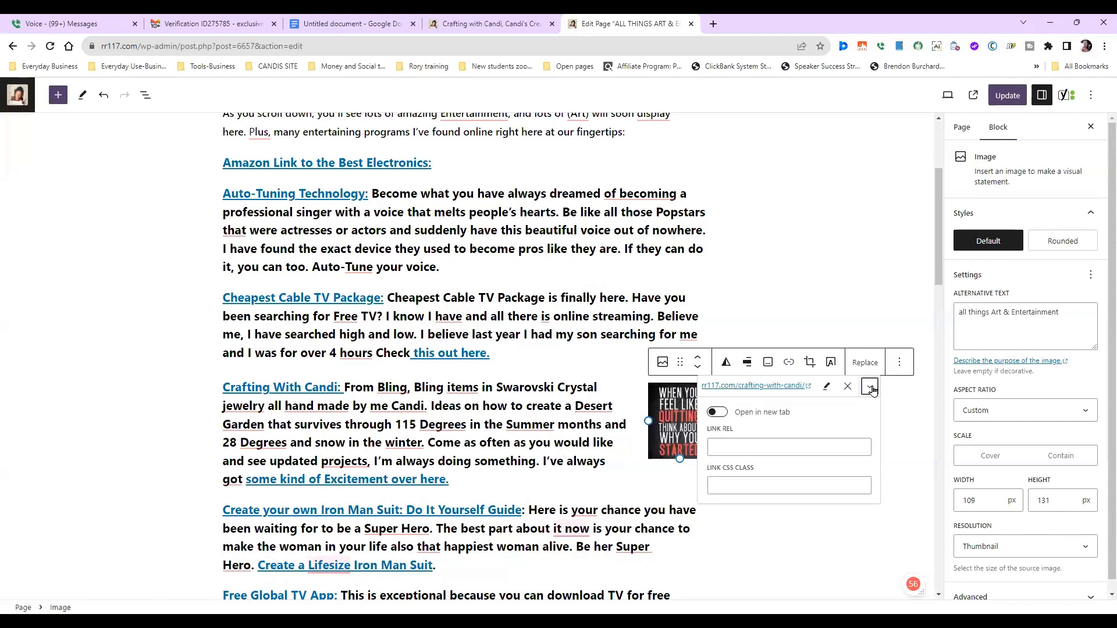
left_click(1002, 97)
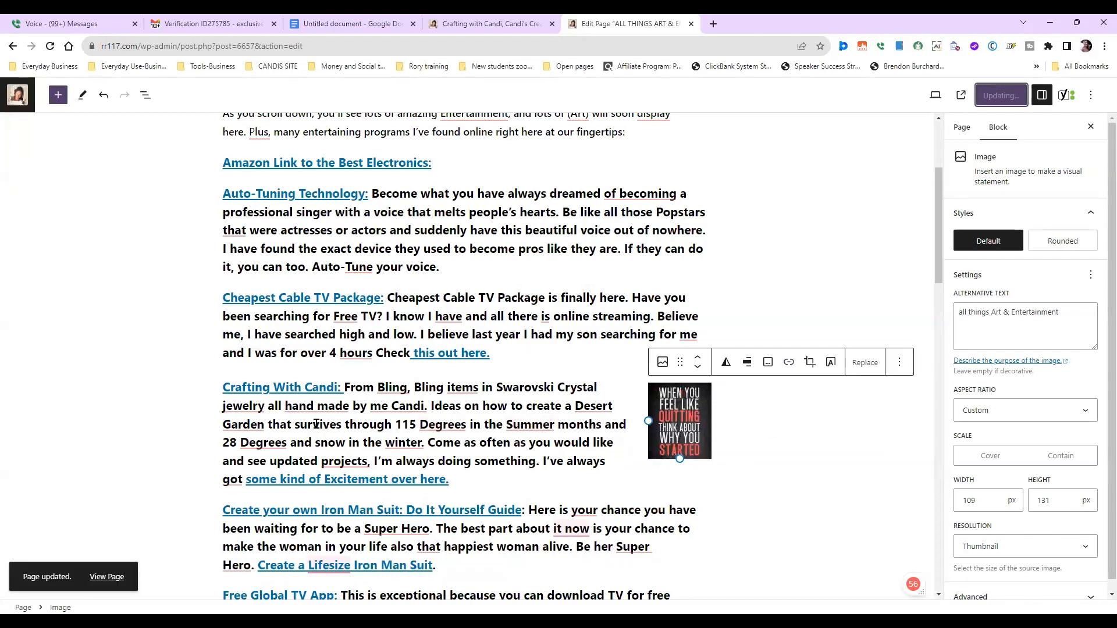
Enlarge the quote image beside the Crafting With Candi heading to about 134 px wide
left_click_drag(679, 458, 697, 480)
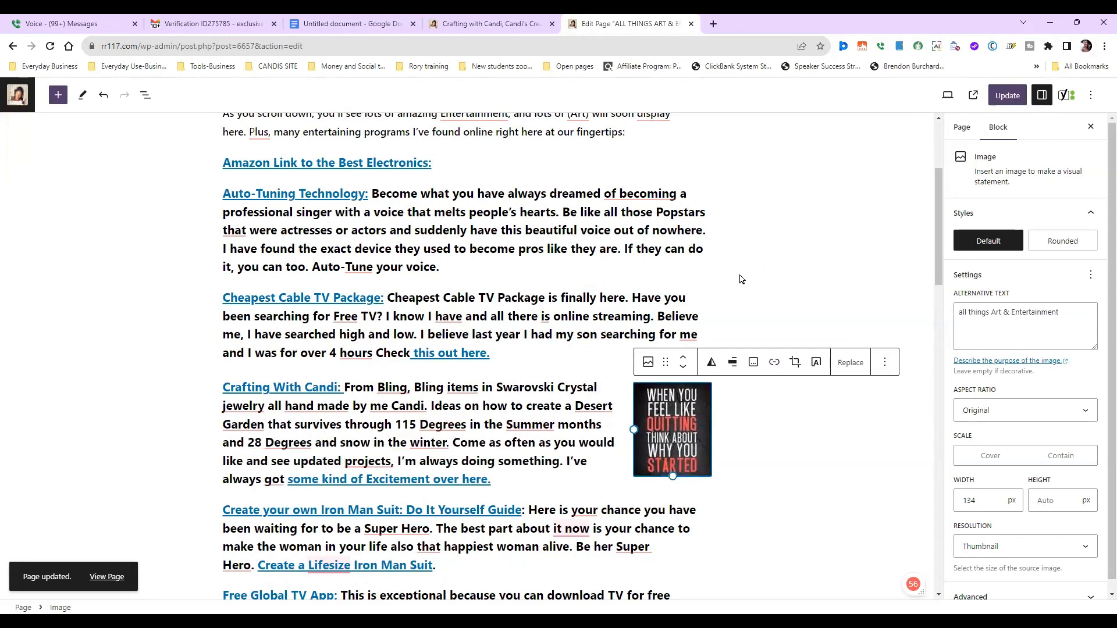
scroll(524, 451, "down", 4)
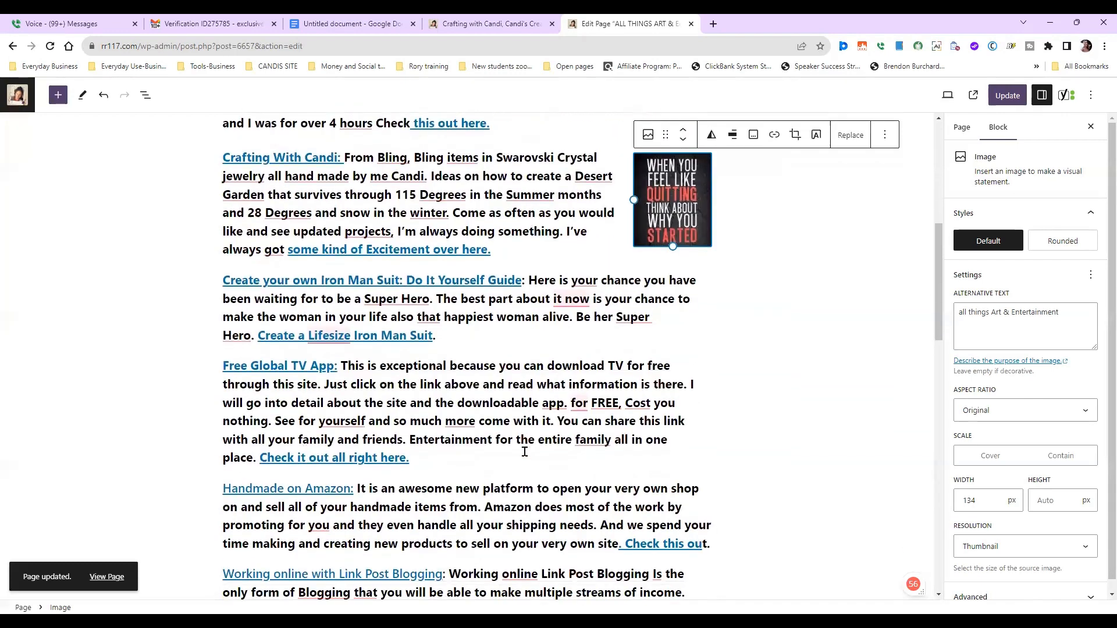
Bold the title links "Working online with Link Post Blogging" and "Handmade on Amazon" in their H3 entries
scroll(524, 452, "down", 6)
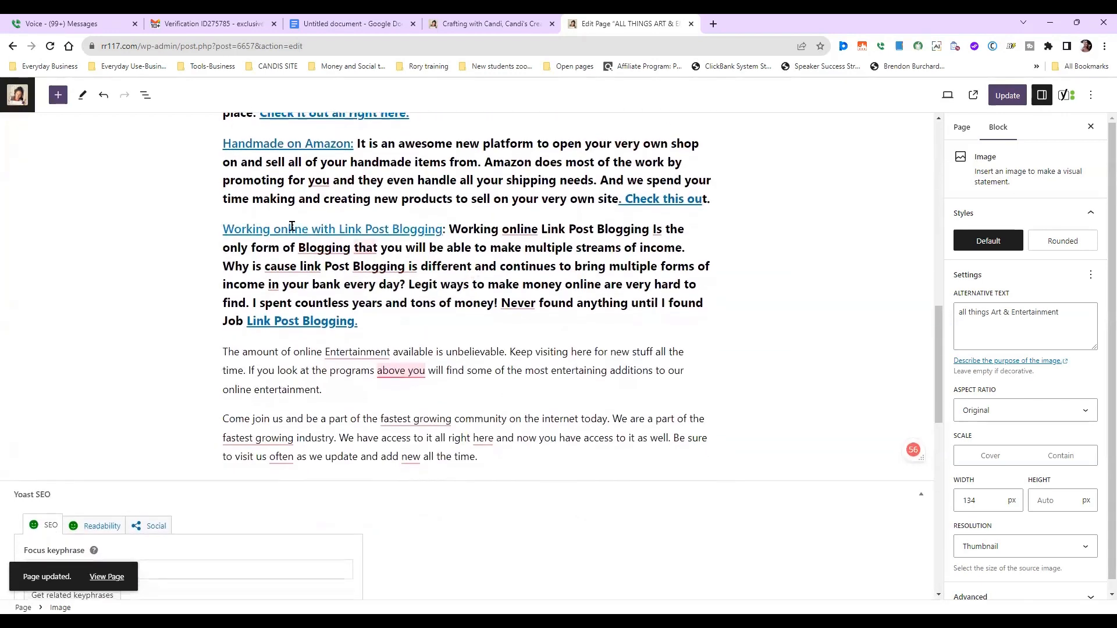
left_click(292, 226)
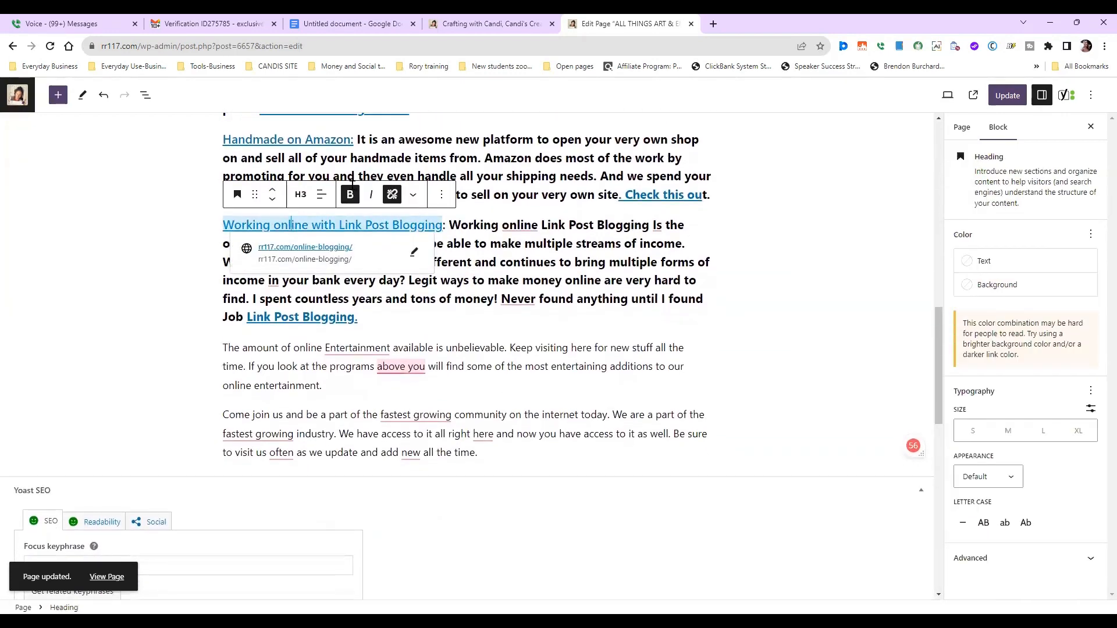
scroll(410, 286, "up", 3)
left_click(331, 307)
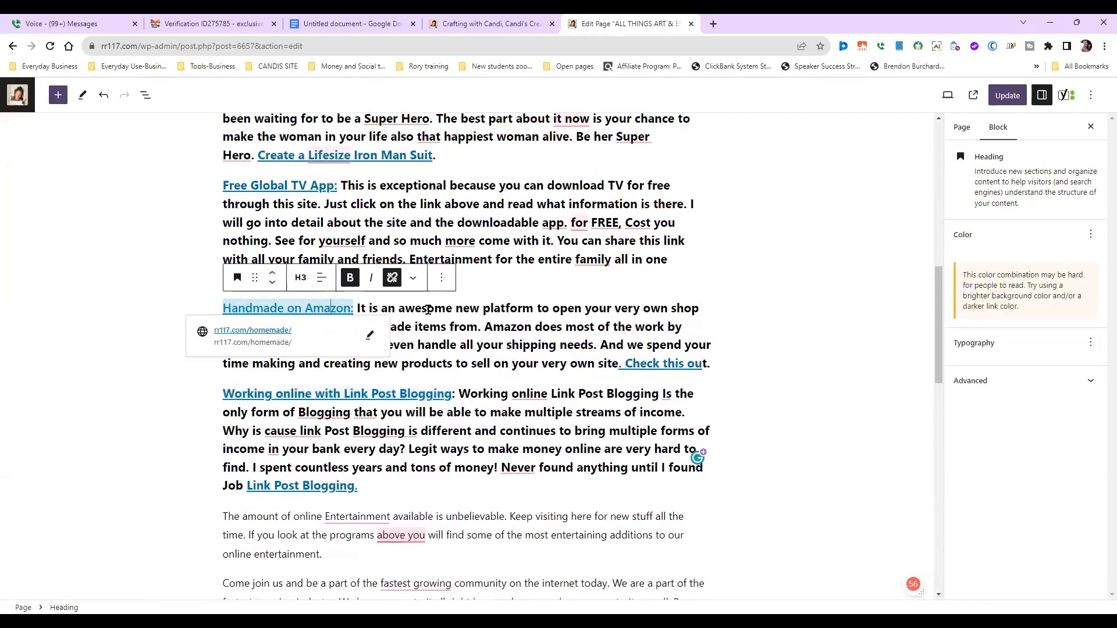
scroll(434, 278, "up", 6)
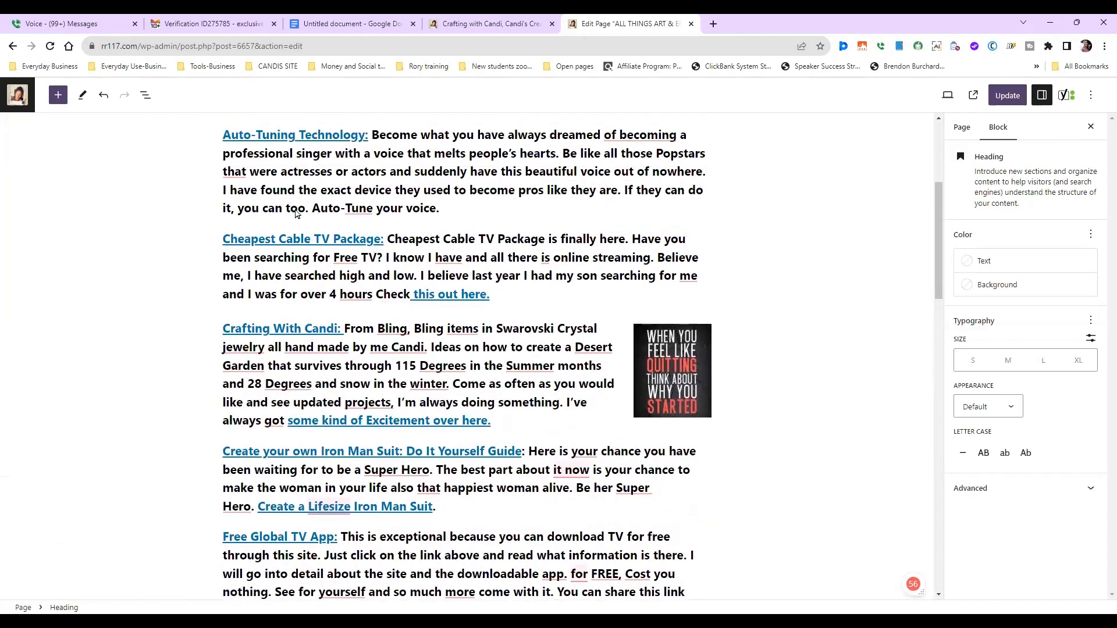
left_click(288, 135)
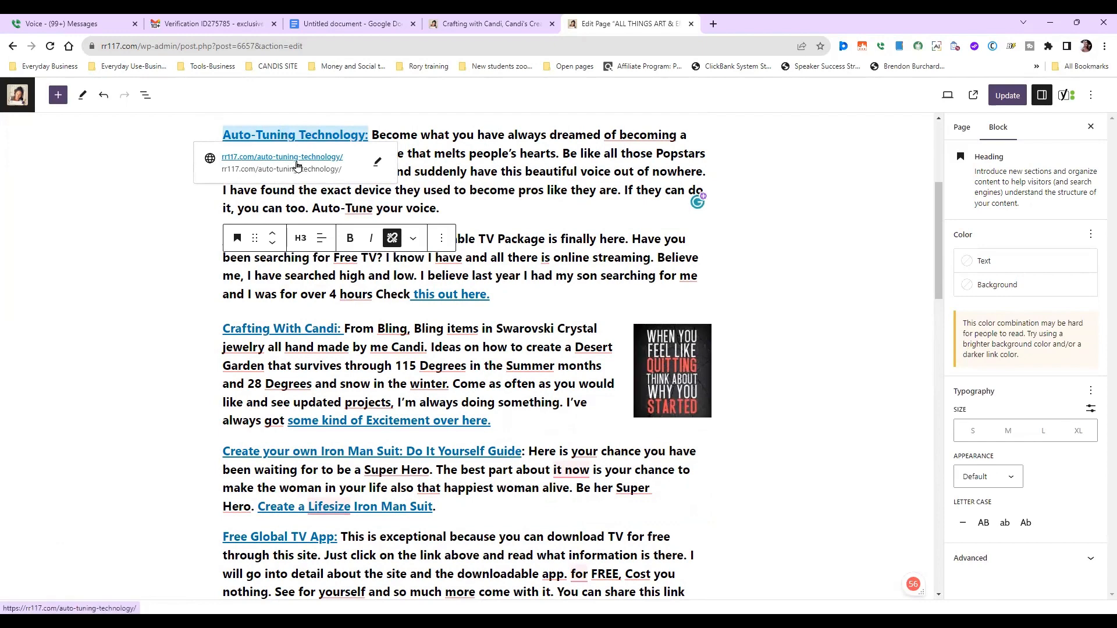
left_click(376, 162)
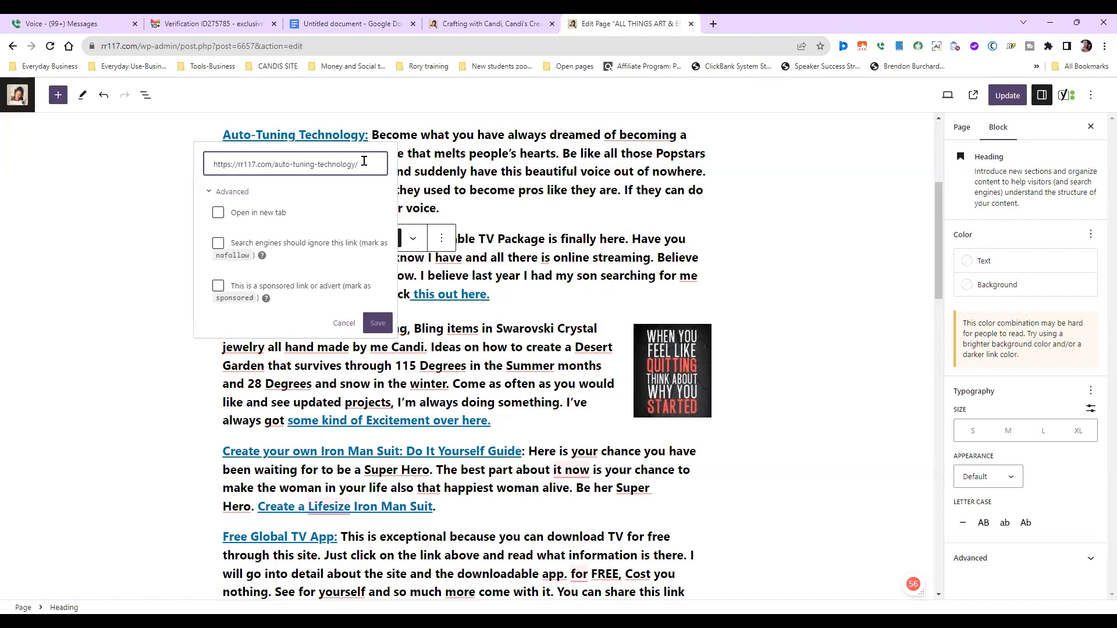
triple_click(364, 161)
key("ctrl+c")
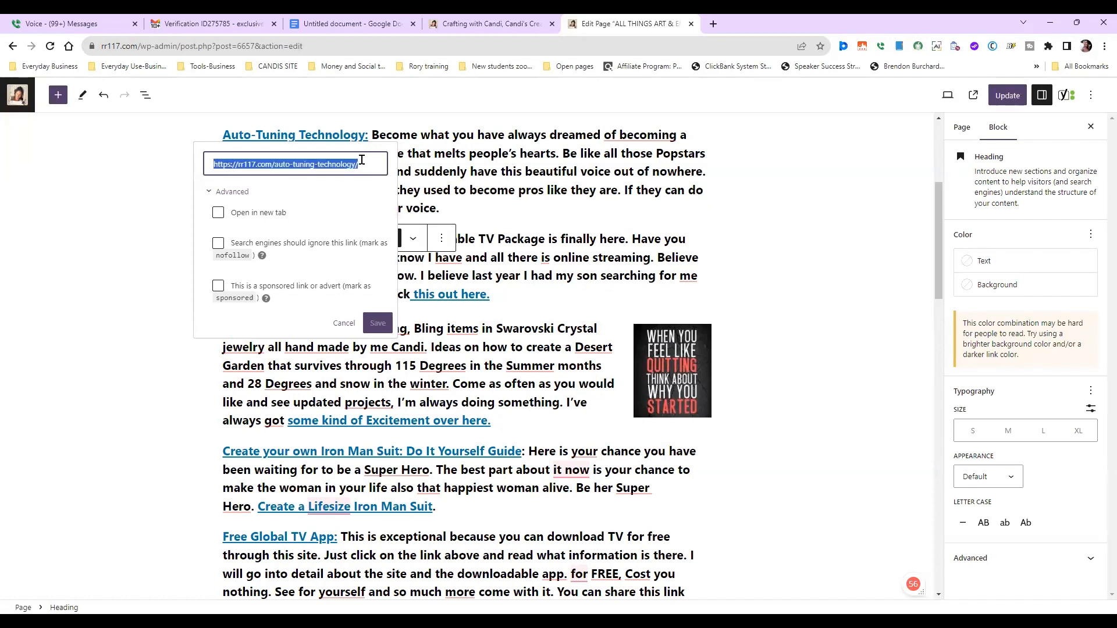
left_click(341, 323)
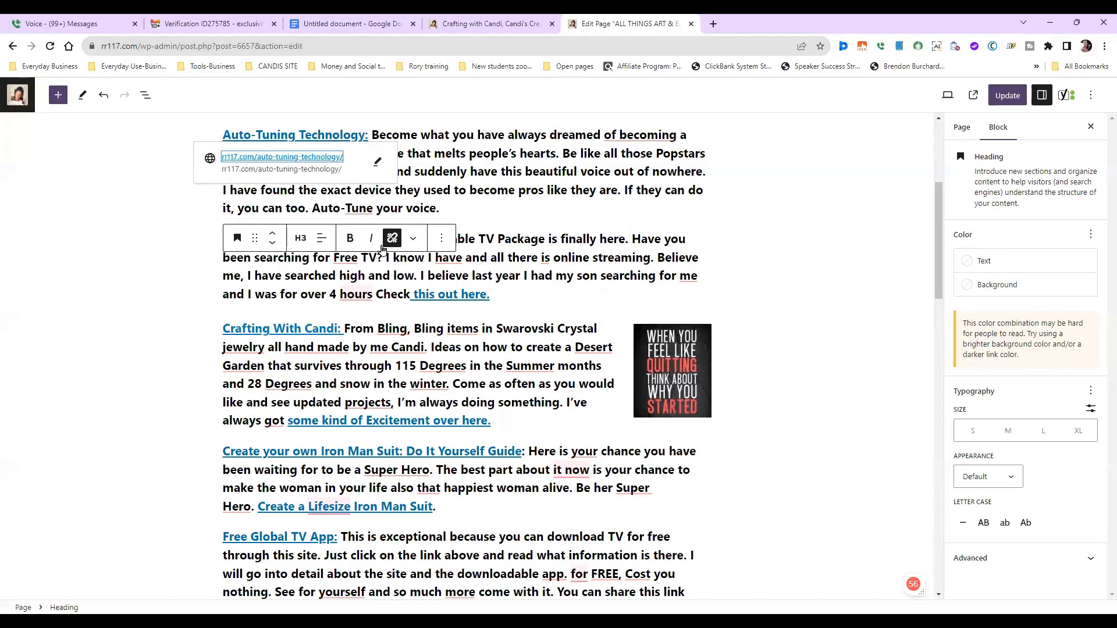
left_click(451, 207)
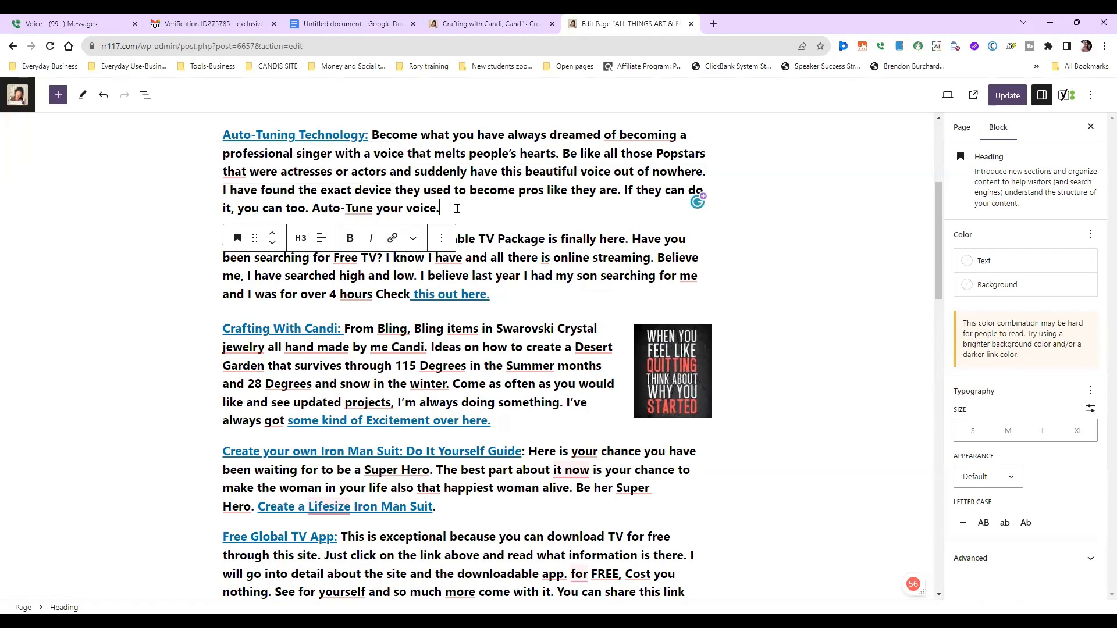
left_click_drag(312, 208, 457, 209)
left_click(392, 239)
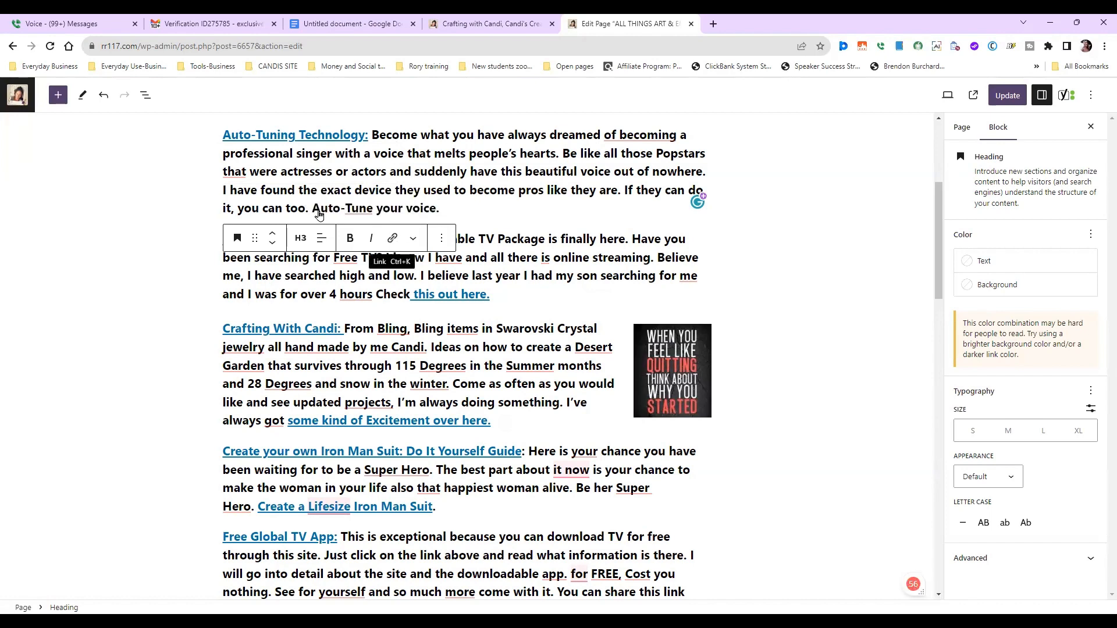
key("ctrl+k")
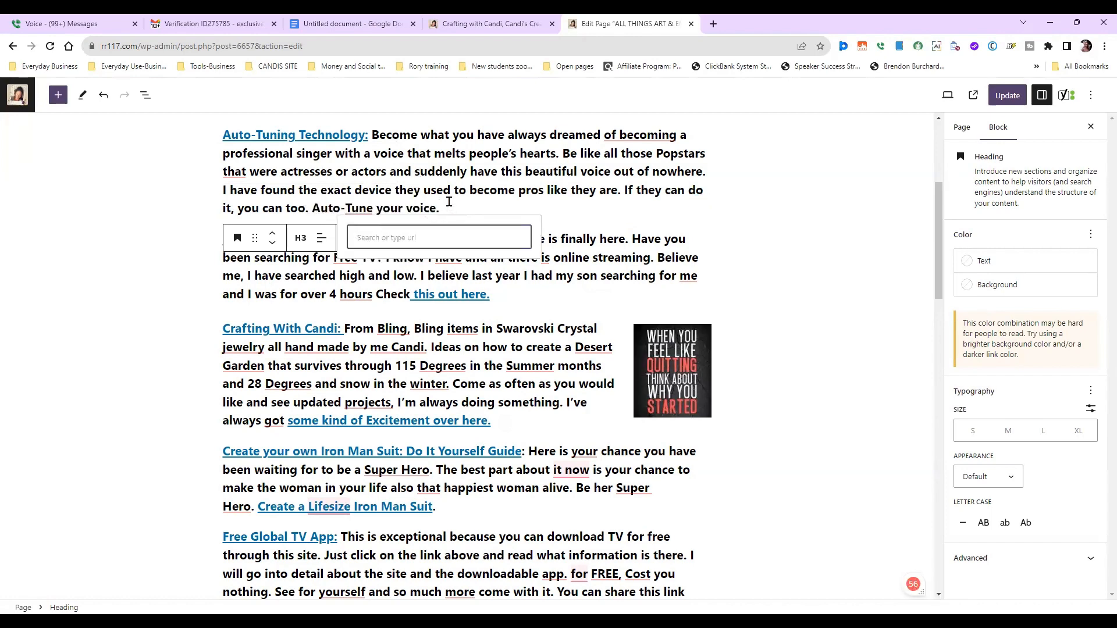
key("Escape")
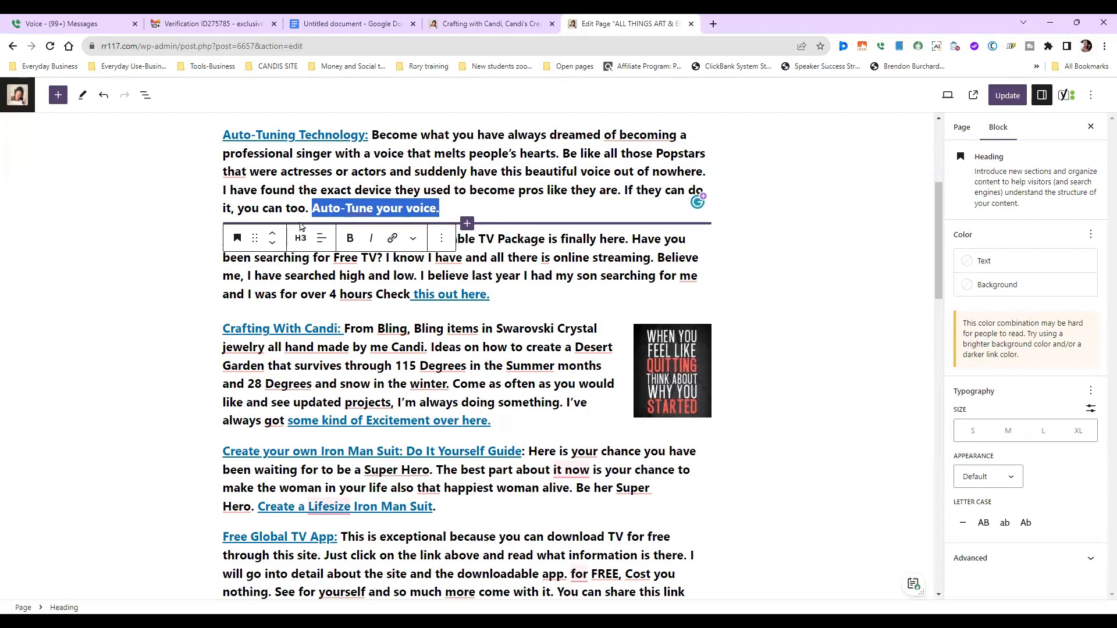
left_click(392, 238)
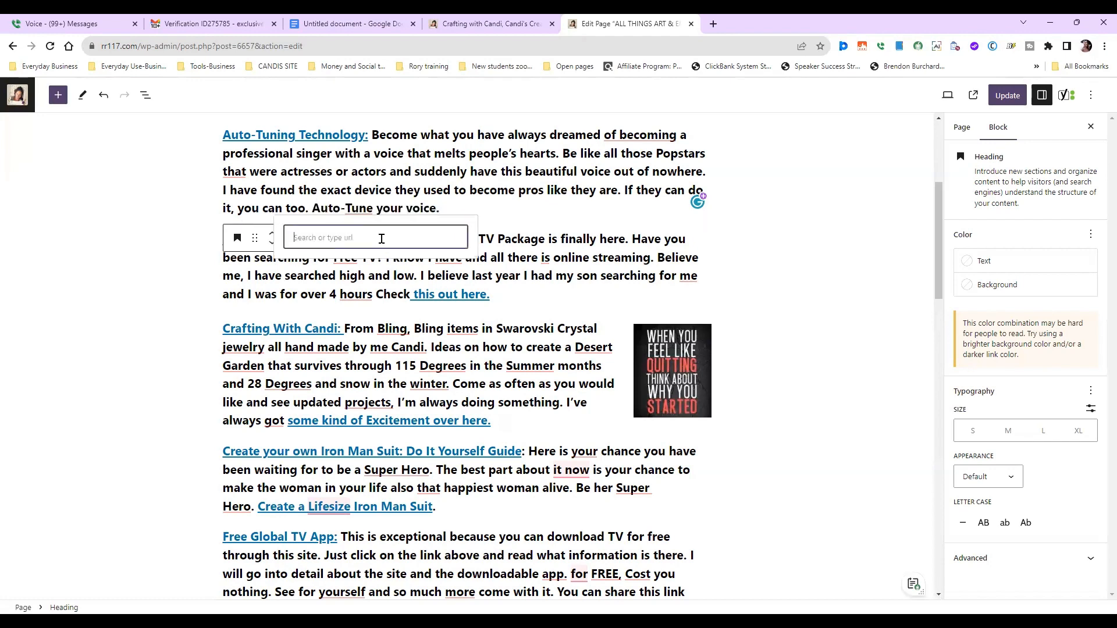
key("ctrl+v")
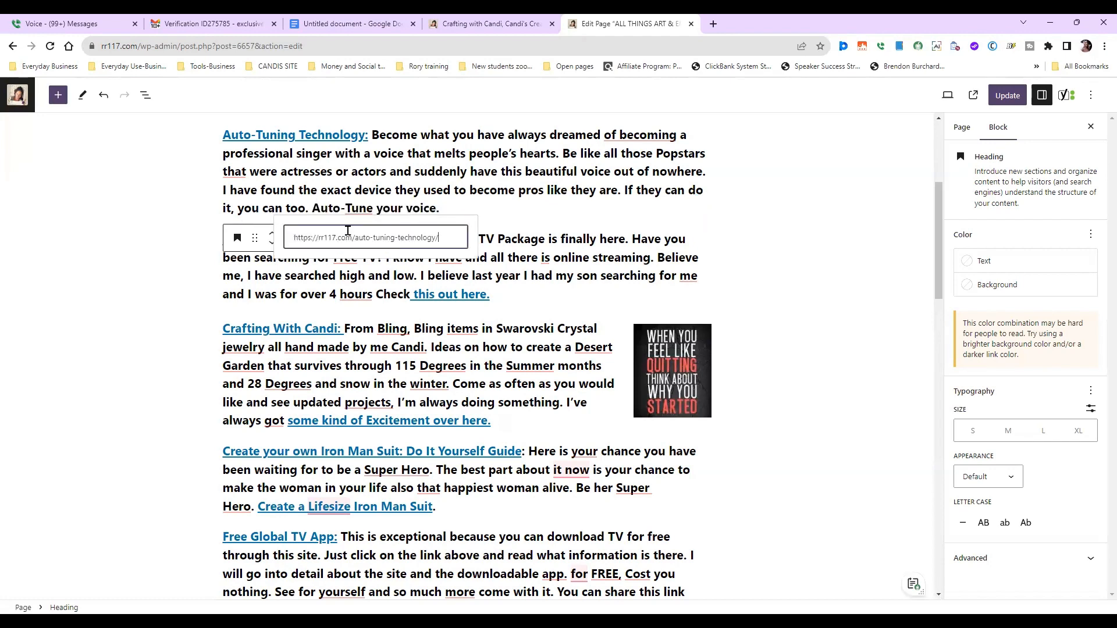
key("Return")
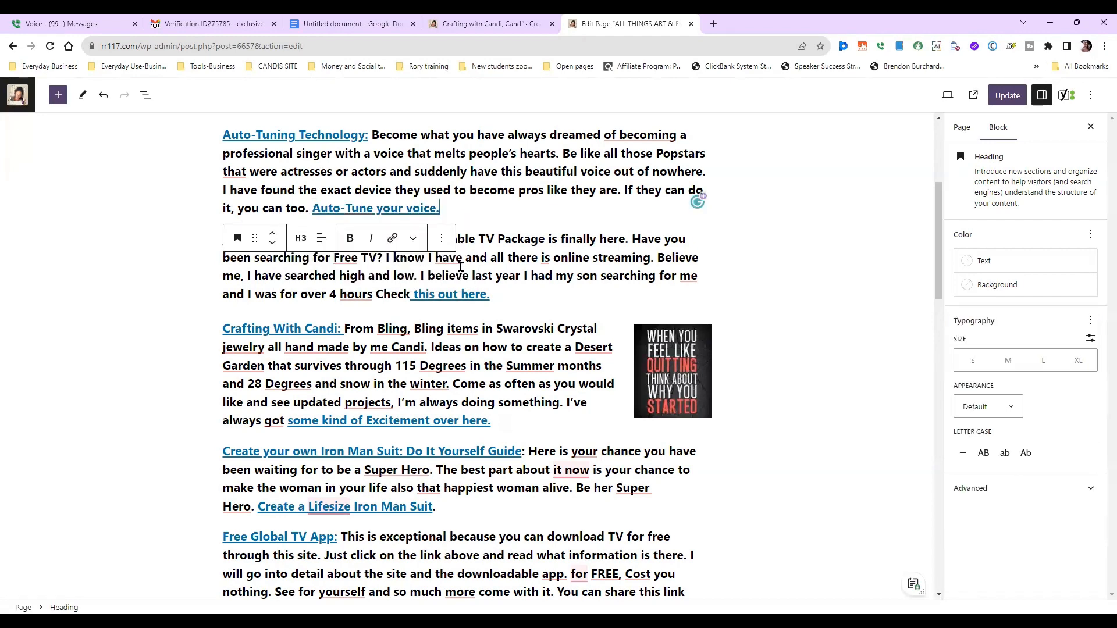
left_click(999, 97)
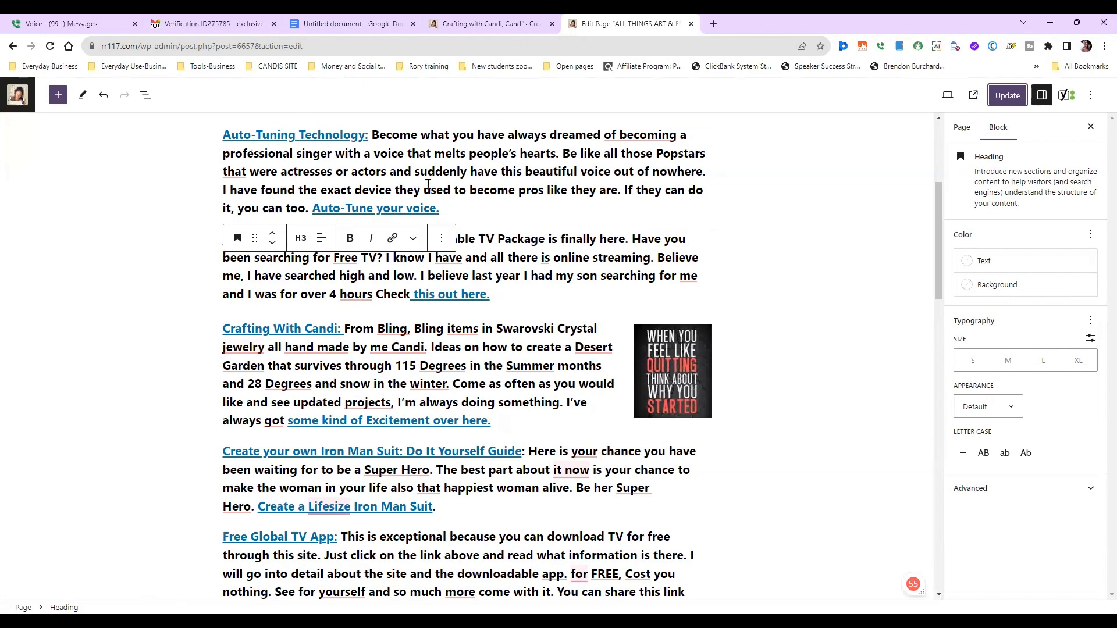
Look over the remaining entries down to the end of the page, update the page again and open its published version
scroll(406, 171, "down", 5)
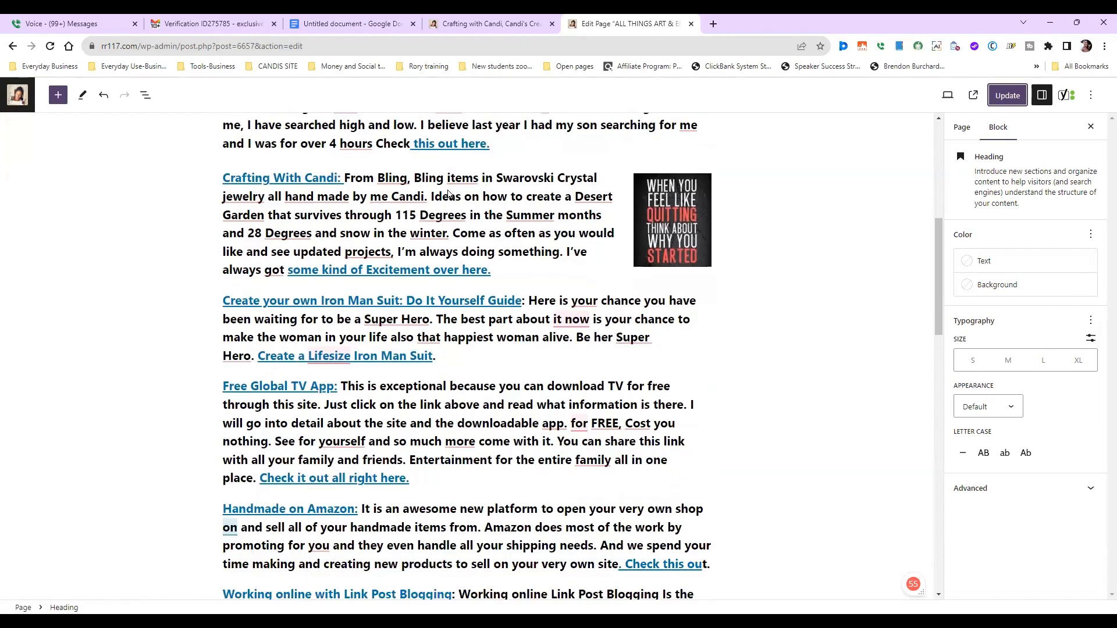
scroll(448, 194, "down", 5)
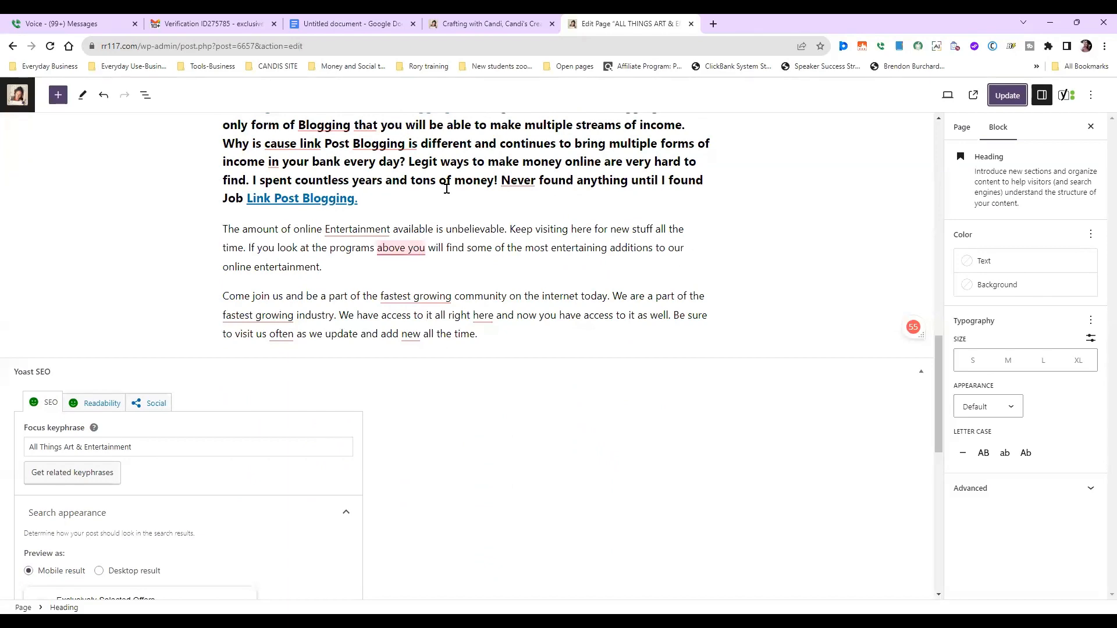
scroll(390, 164, "up", 5)
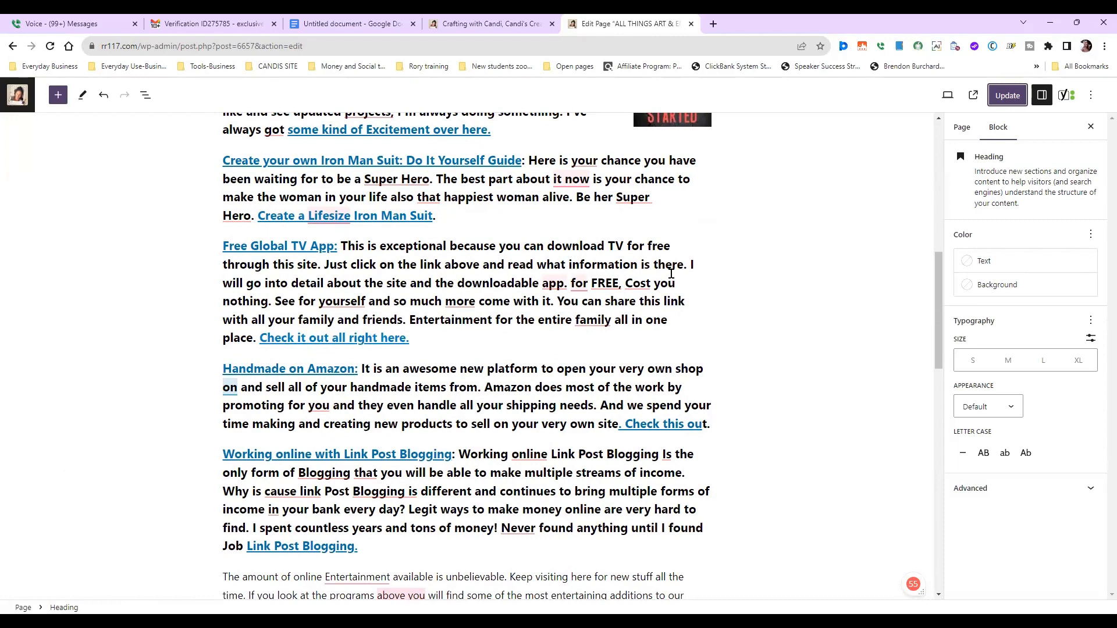
left_click(1006, 98)
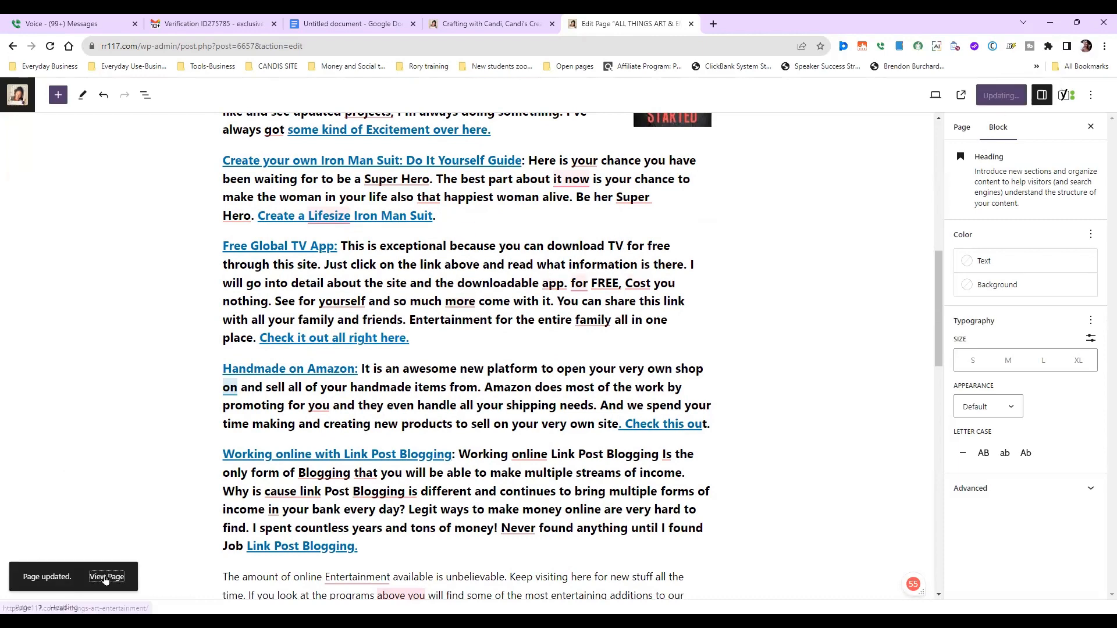
left_click(106, 577)
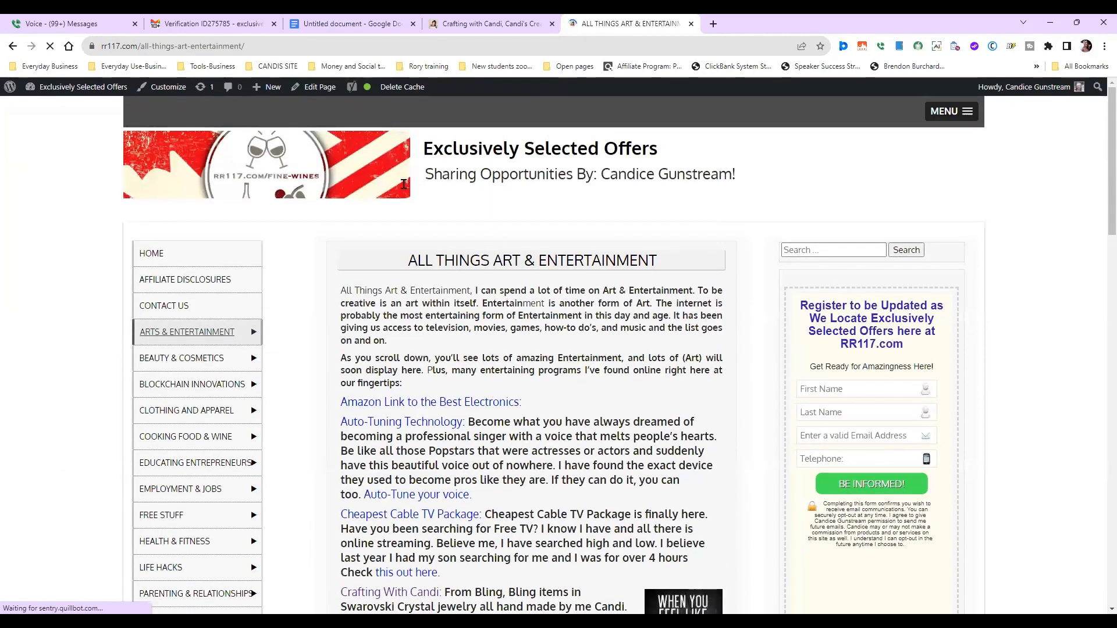
Reopen the page for editing and remove all bold from the first intro paragraph, including the partly bold word "Entertainment"
left_click(313, 93)
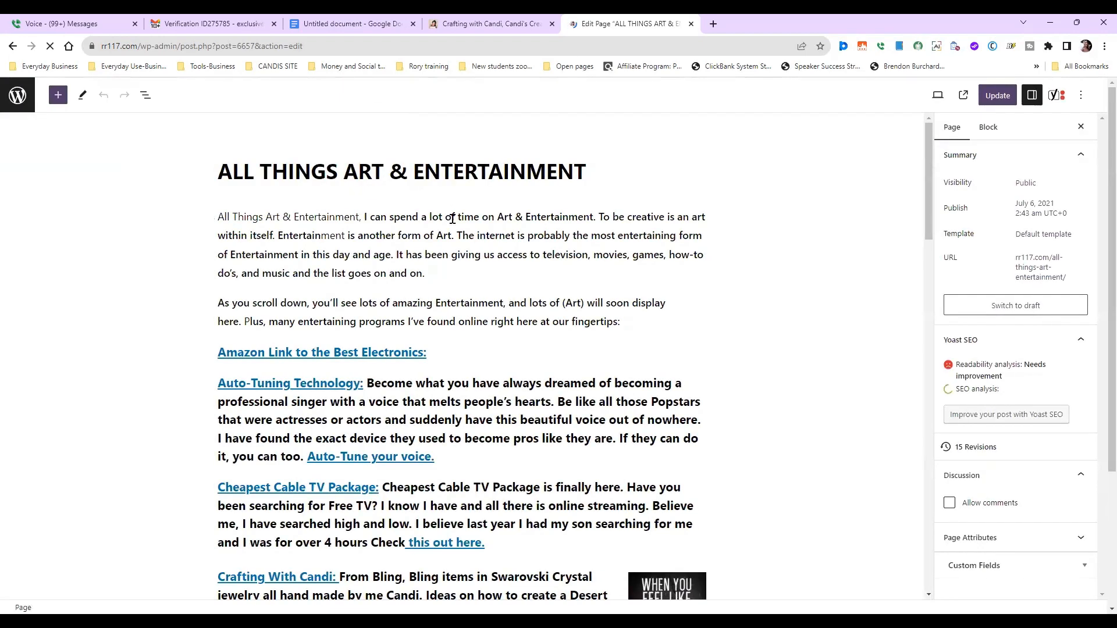
left_click(322, 205)
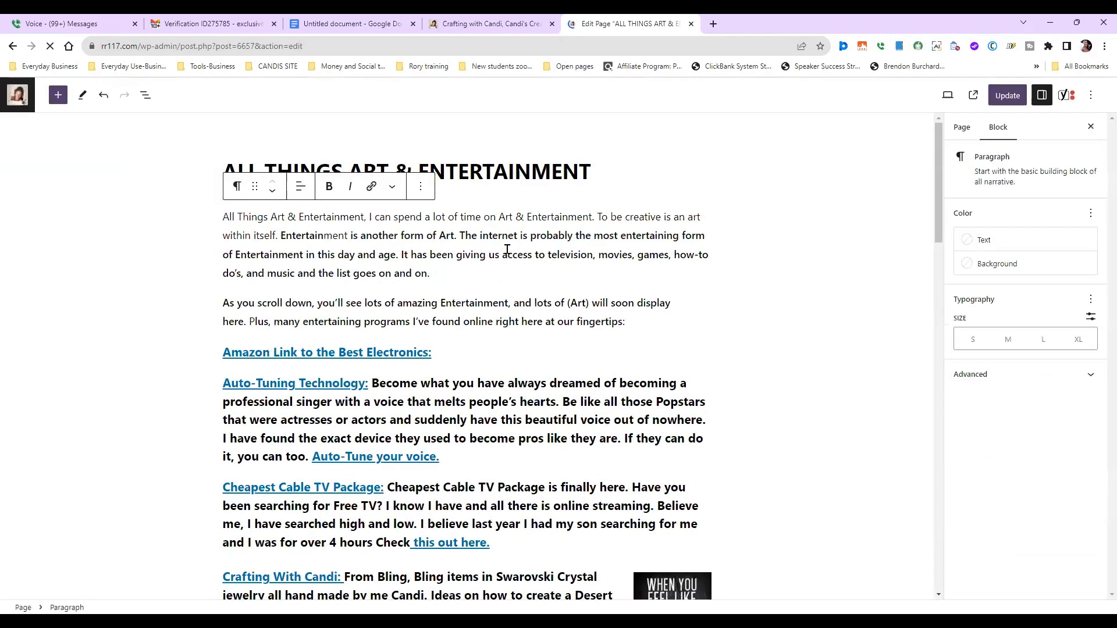
left_click(330, 186)
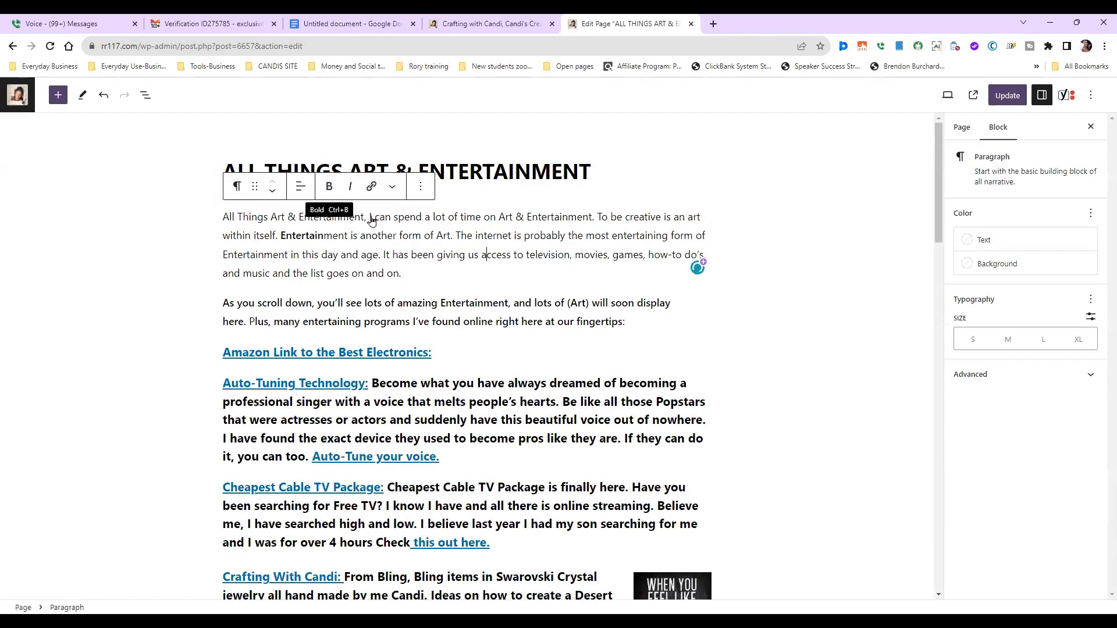
left_click_drag(281, 236, 323, 235)
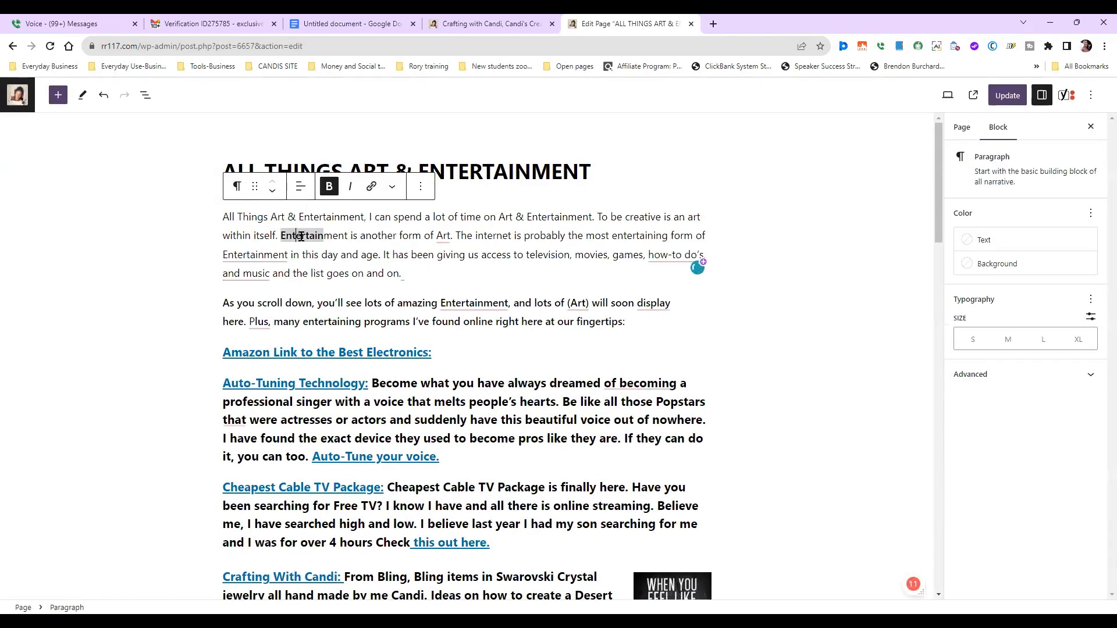
left_click(328, 187)
Remove all bold from the second intro paragraph, from "As you scroll down" through "at our fingertips:"
left_click(399, 305)
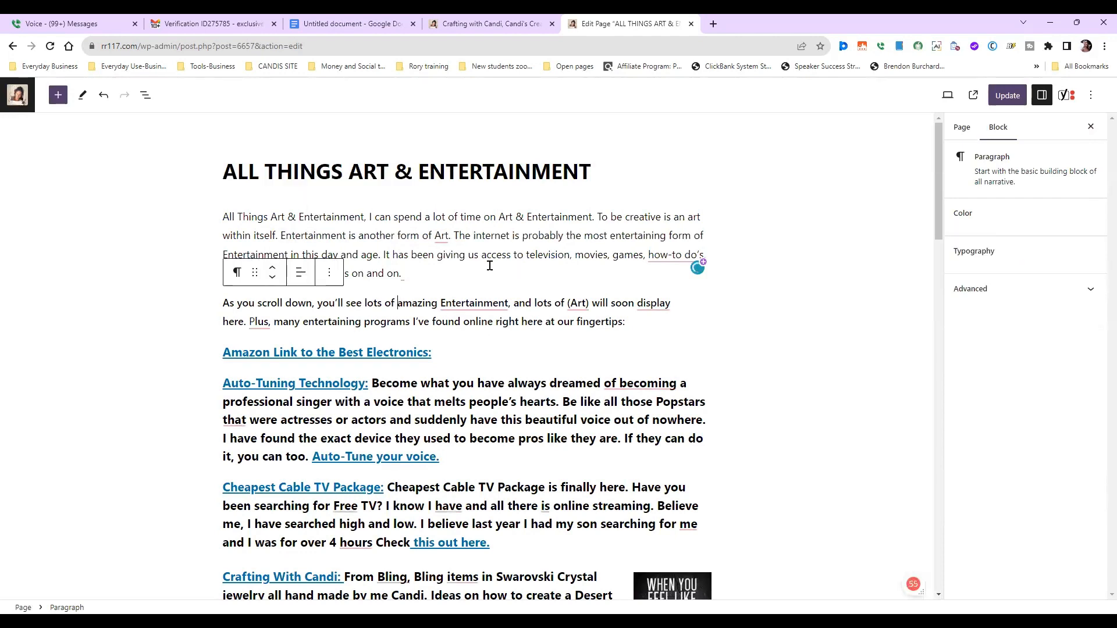
left_click(330, 272)
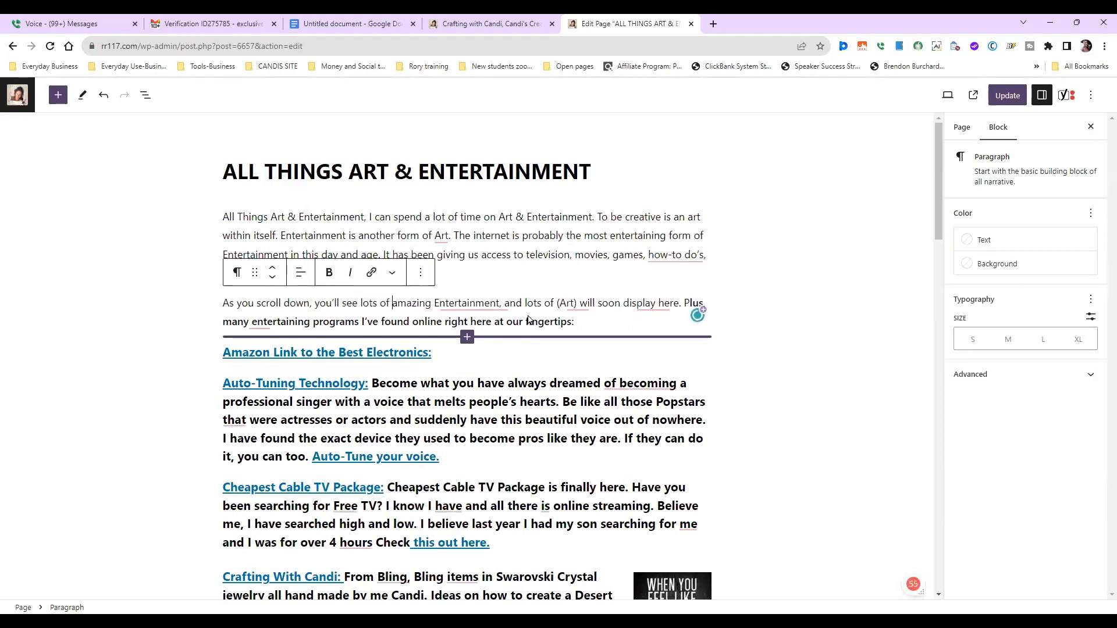
left_click(493, 322)
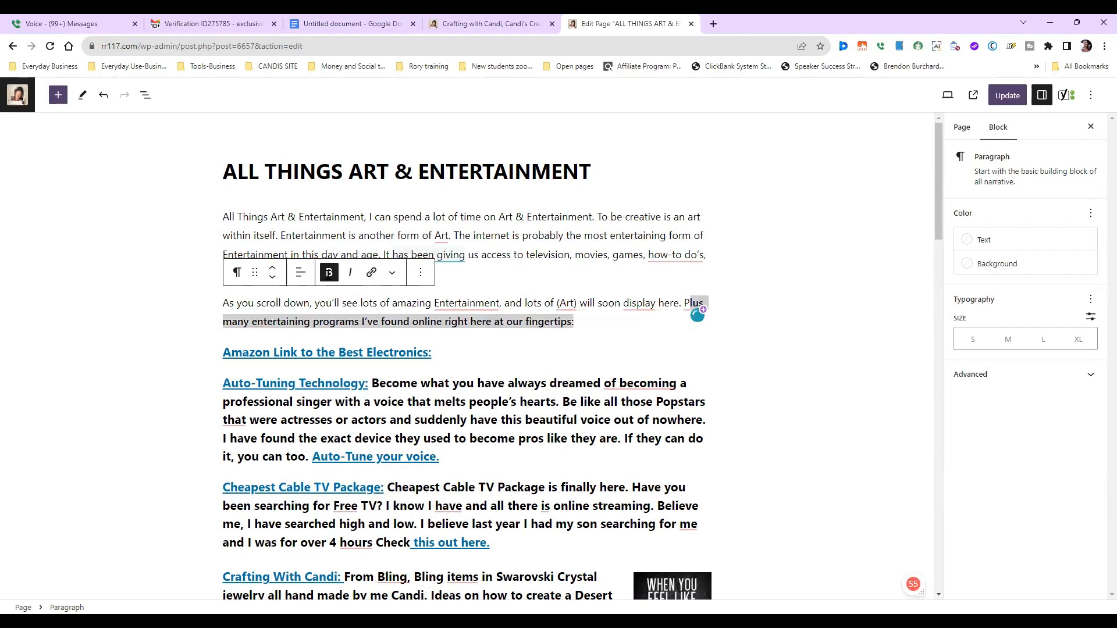
left_click(328, 277)
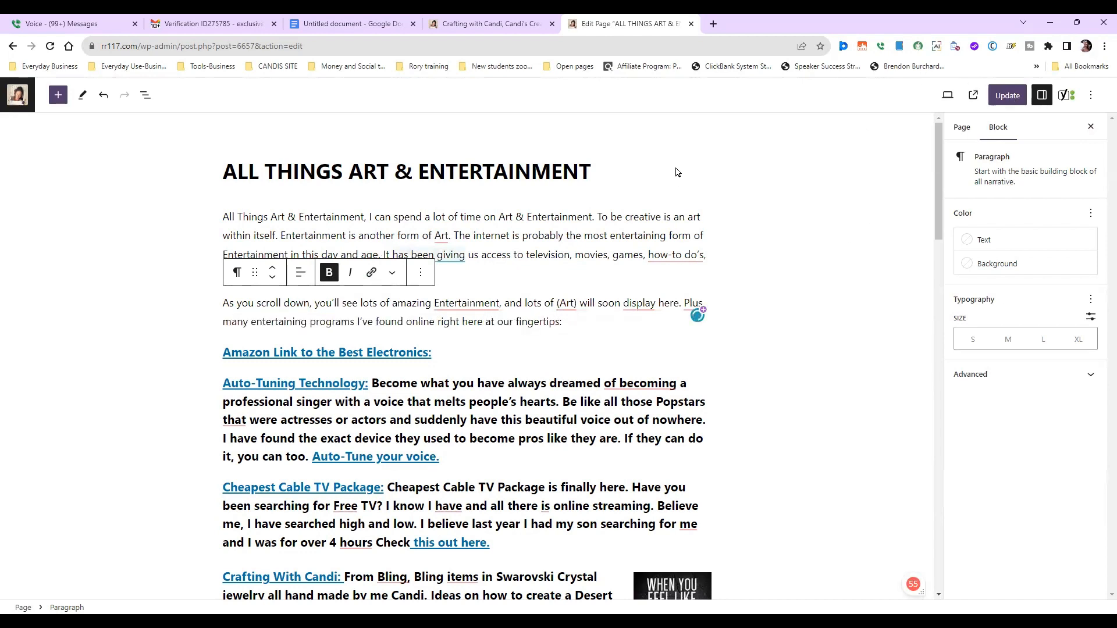
Update the page with the unbolded intro and check the published version down to the Crafting With Candi entry
key("ctrl+s")
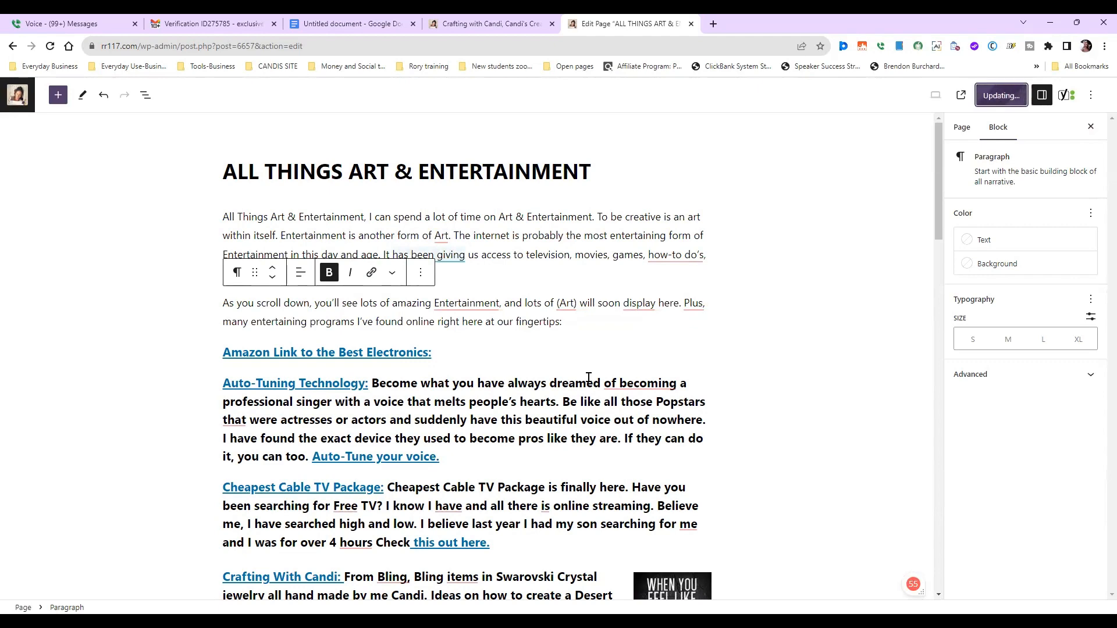
scroll(589, 377, "down", 10)
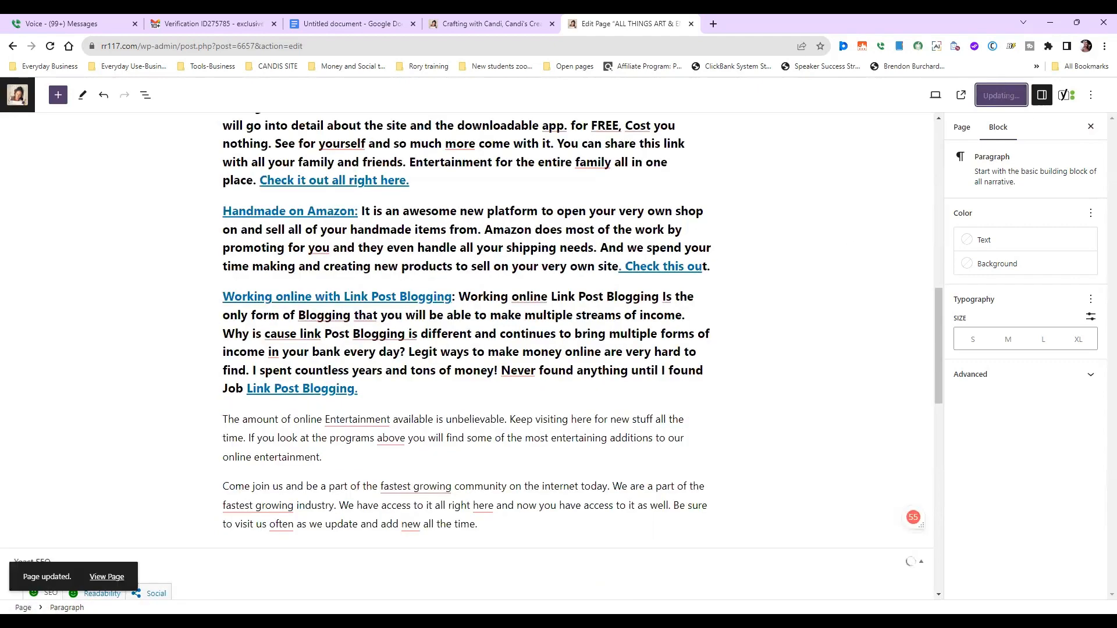
left_click(125, 578)
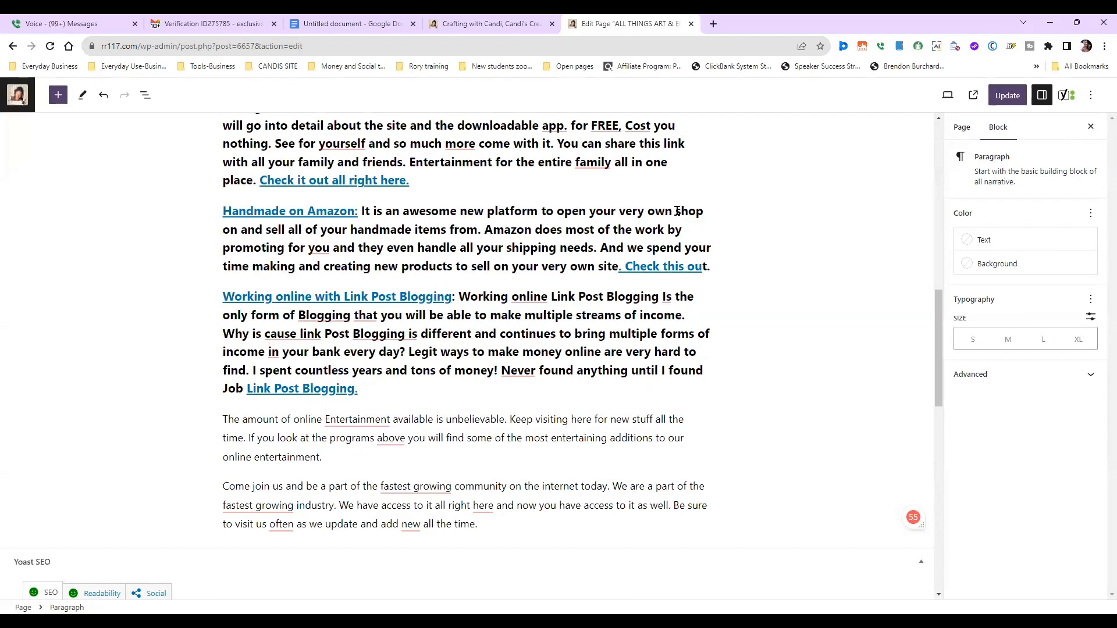
mouse_move(687, 201)
left_click(1008, 96)
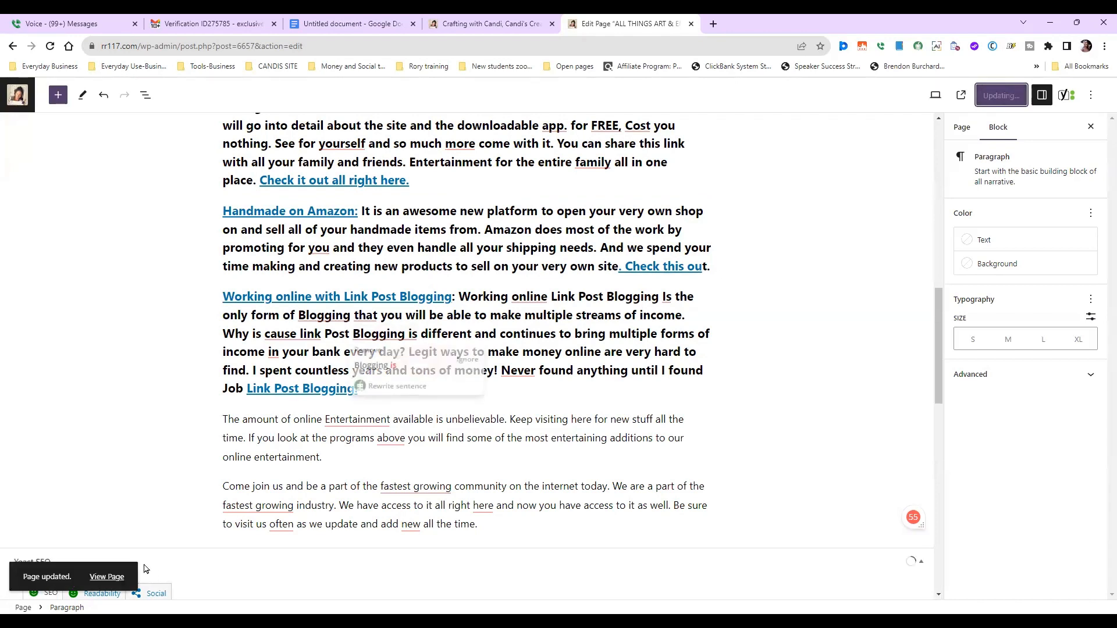
left_click(107, 576)
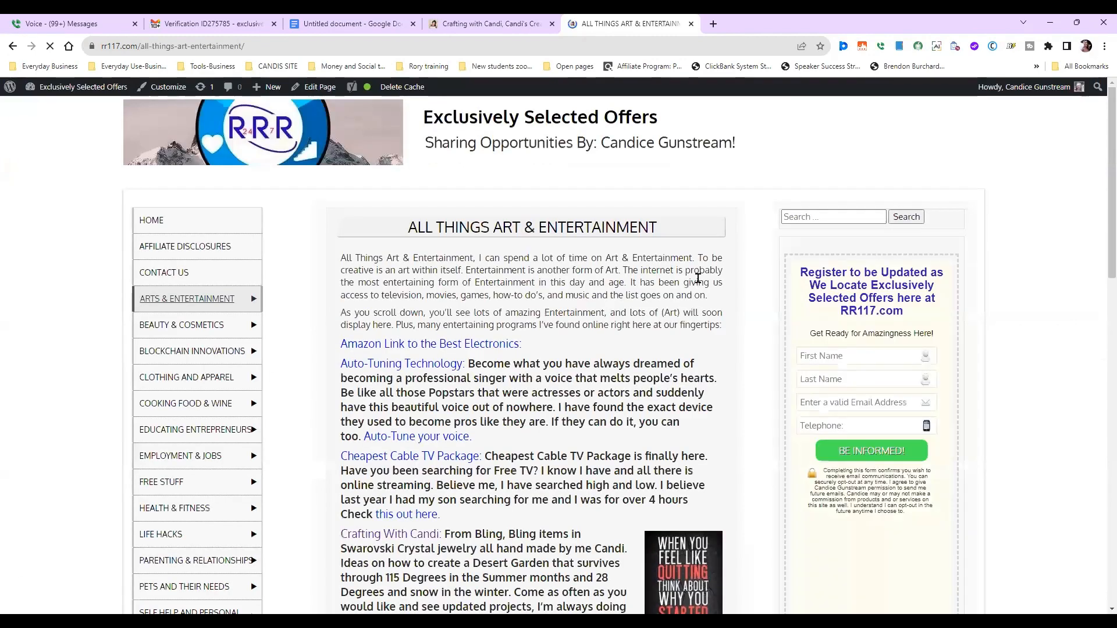
scroll(493, 237, "down", 3)
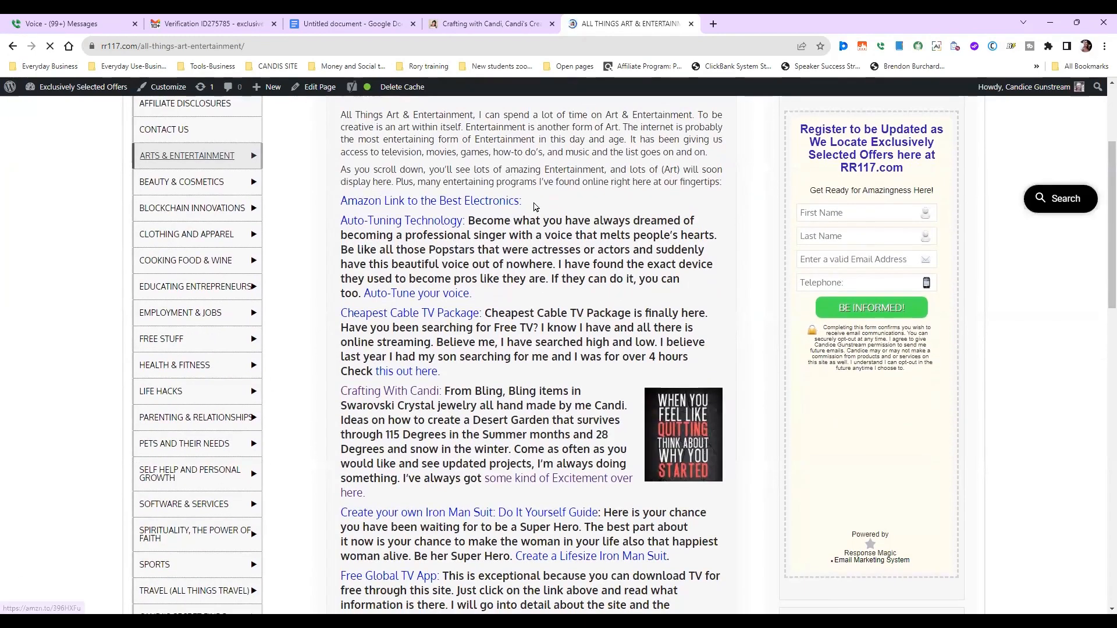
Reopen the All Things Art & Entertainment page for editing from its published version
left_click(326, 65)
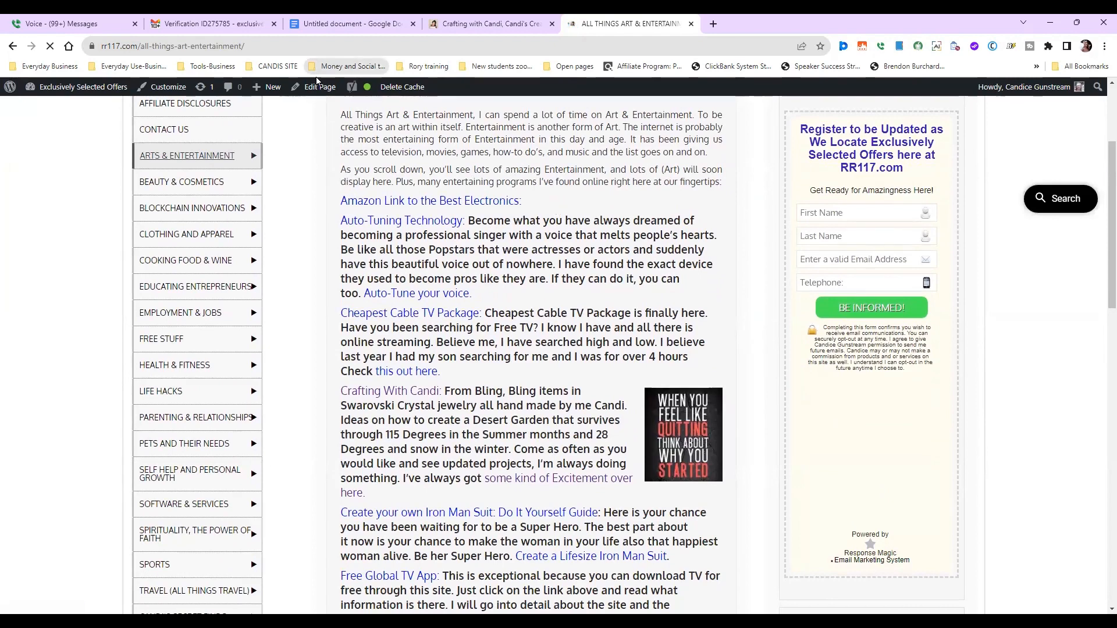
key("Escape")
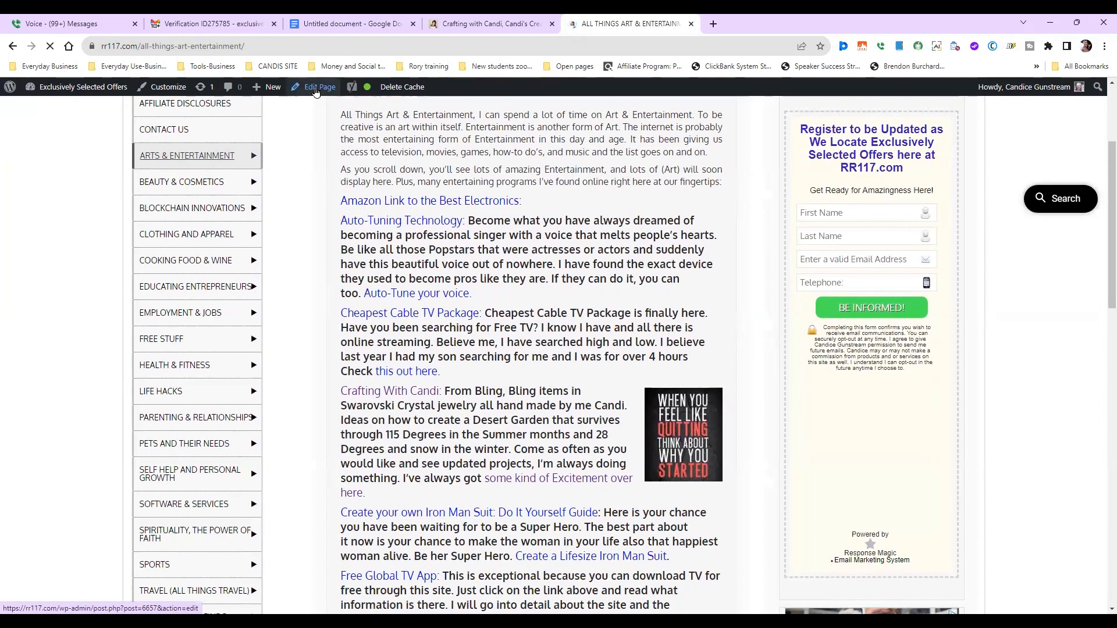
left_click(315, 91)
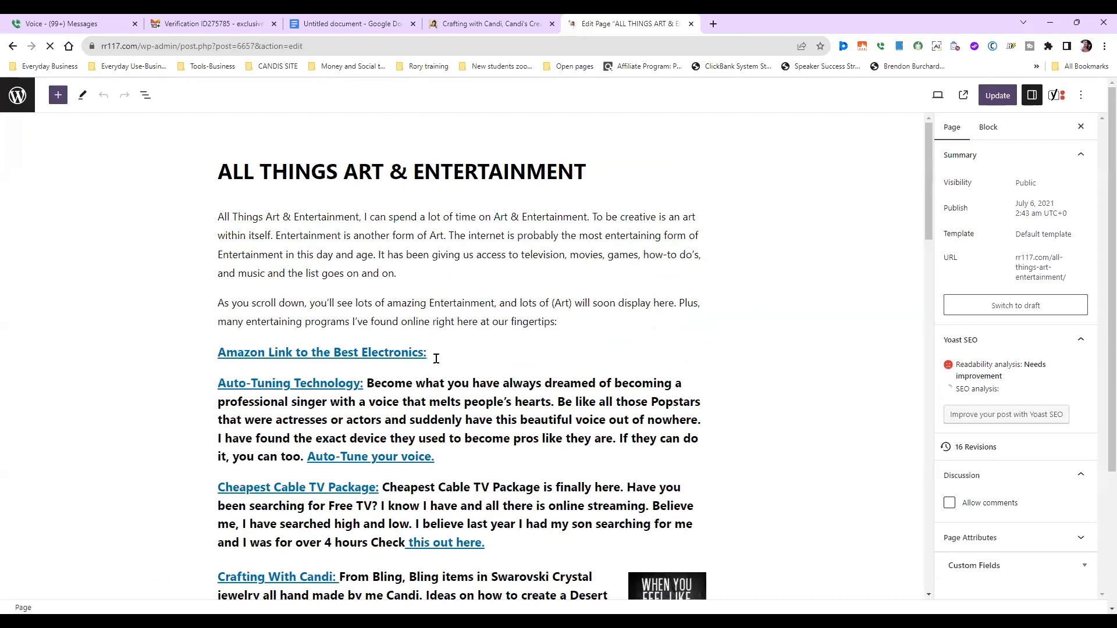
Add after the Amazon link "Everyone knows someone who needs a new computer or even better update on one, well we all like to save on shipping"
left_click(437, 366)
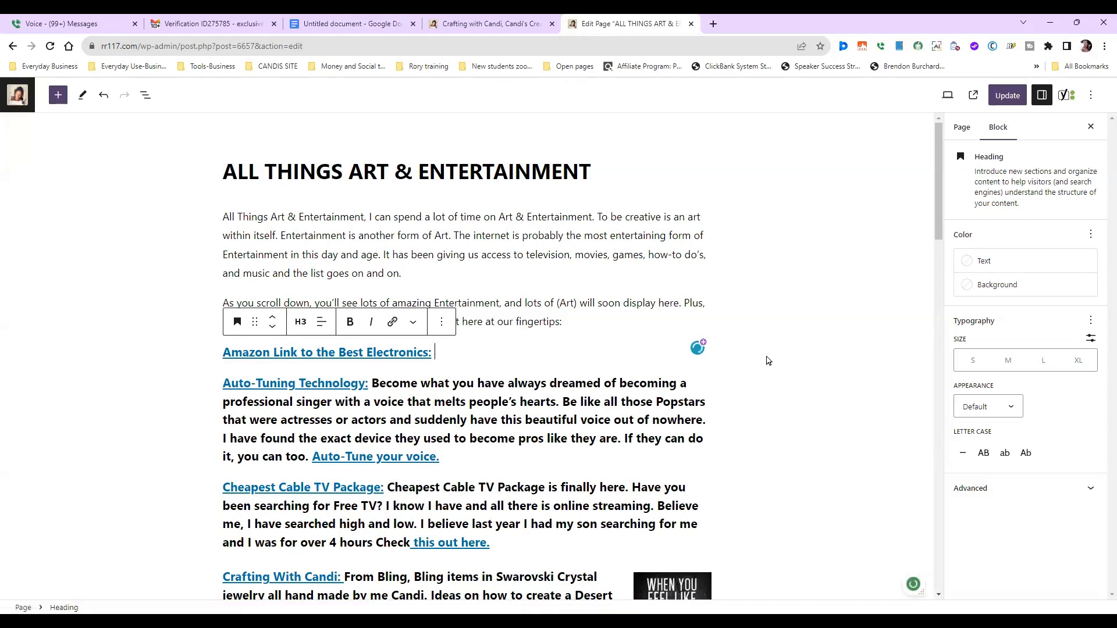
type("Ev")
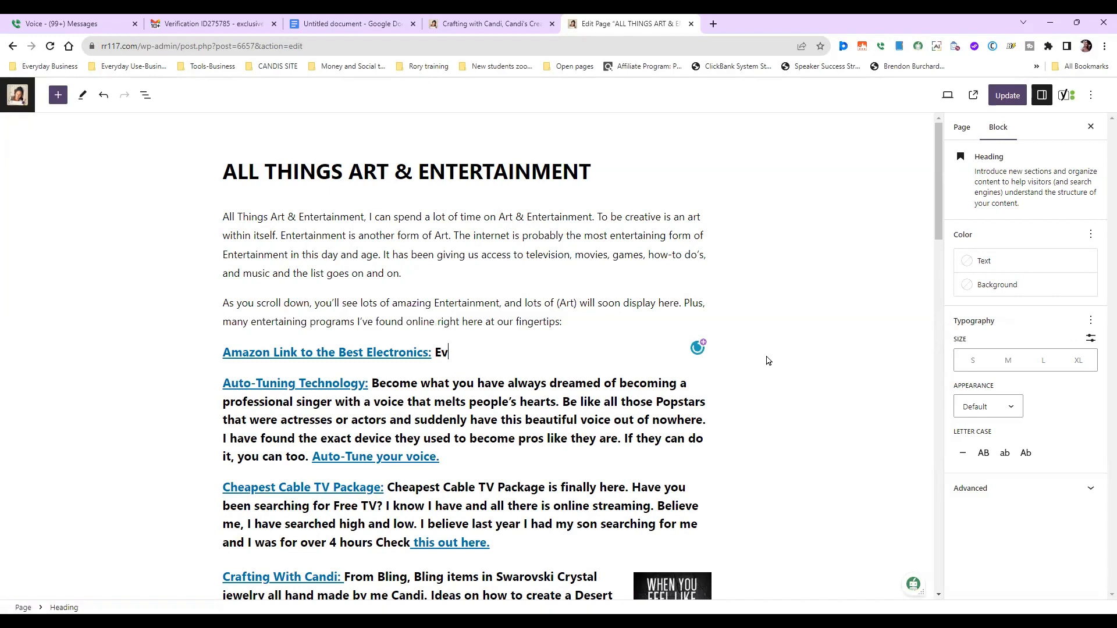
type("eryone knows someone who n")
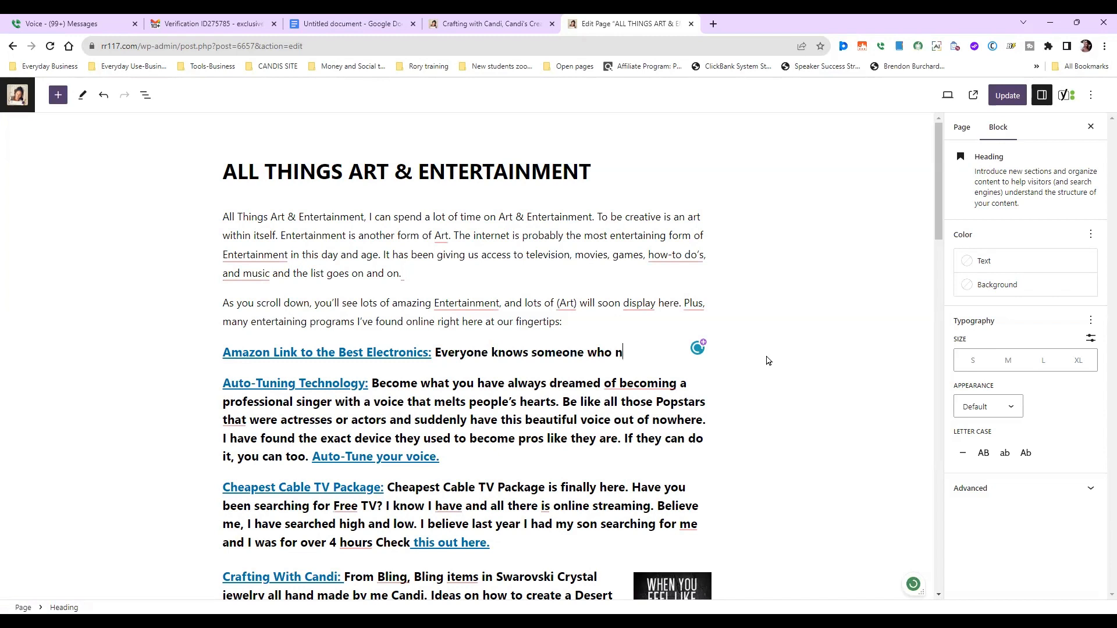
type("eeds a new computer or even better update o")
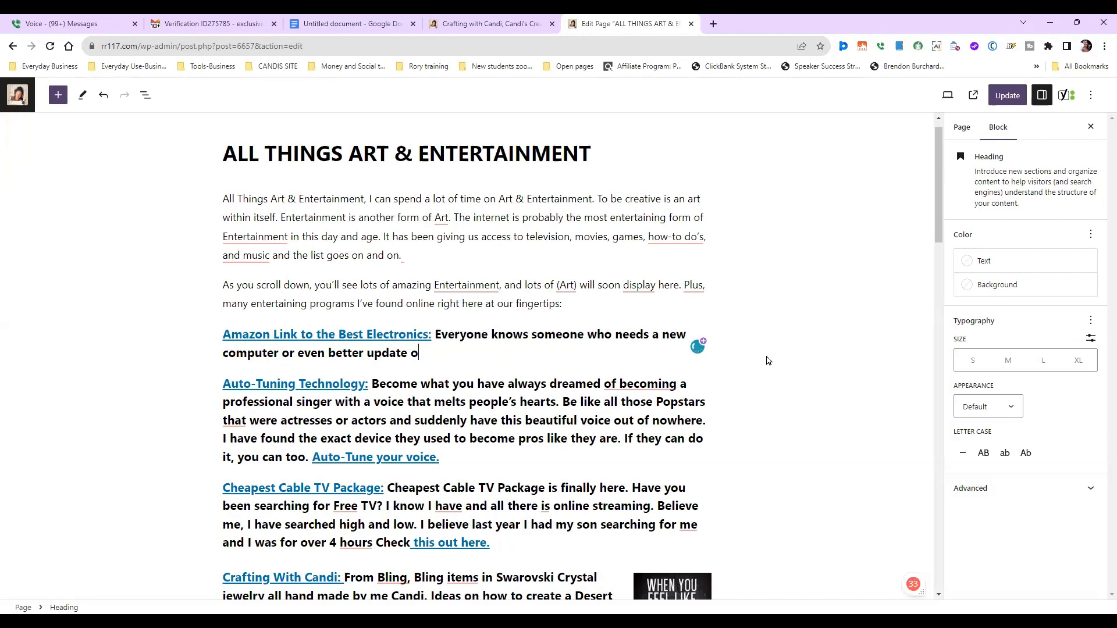
type("n one, well ew")
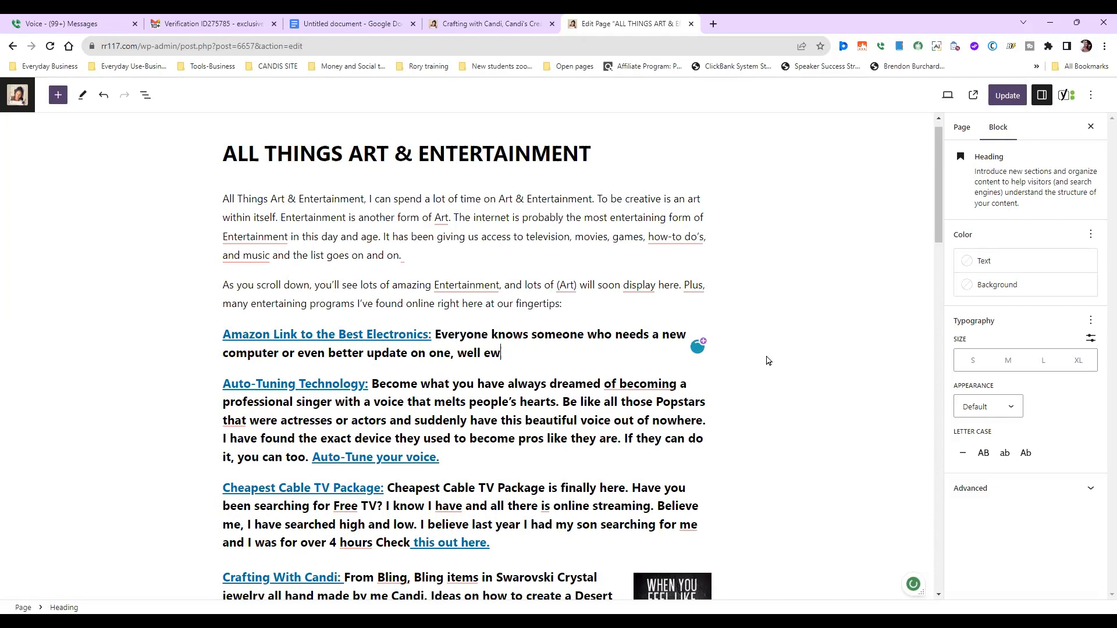
key("BackSpace")
key("BackSpace")
type("we all like to save on shipping ")
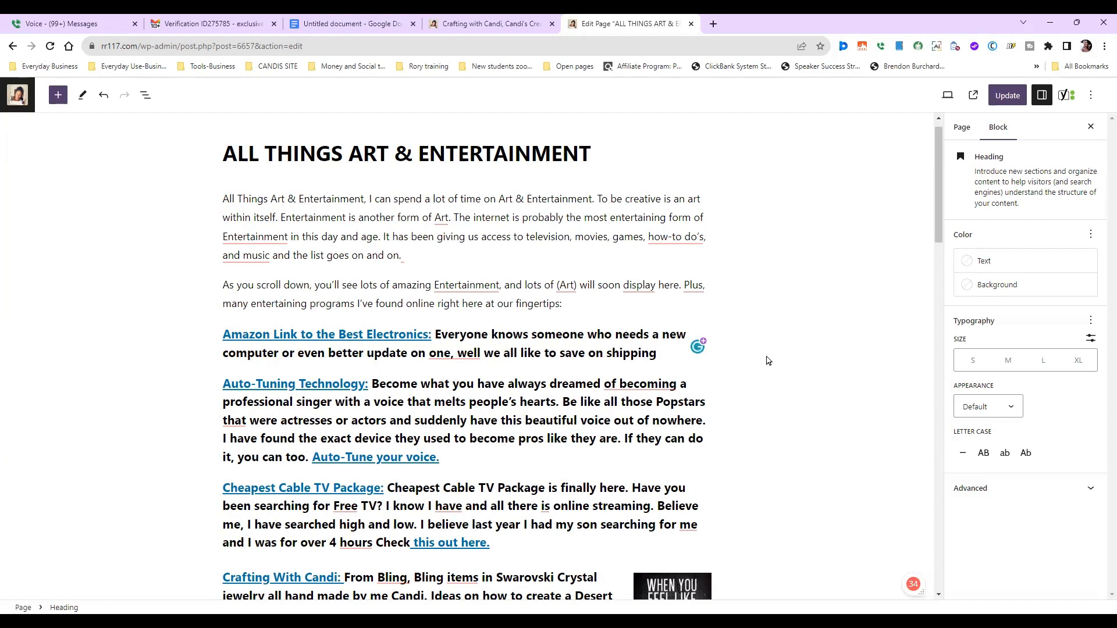
Continue the entry with "so what company is beswt with that AMazon. Order your favorite electronic everyday with Amazon free shipping. mGo here to start today!"
type("s")
type("o what company is beswt with that AMazon. O")
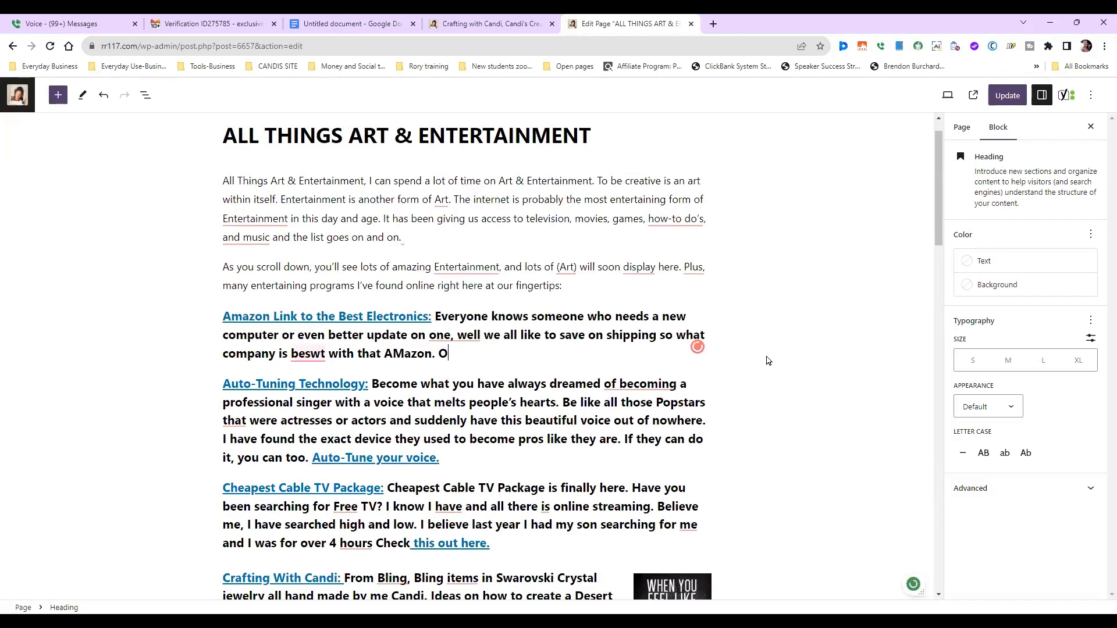
type("rder your f")
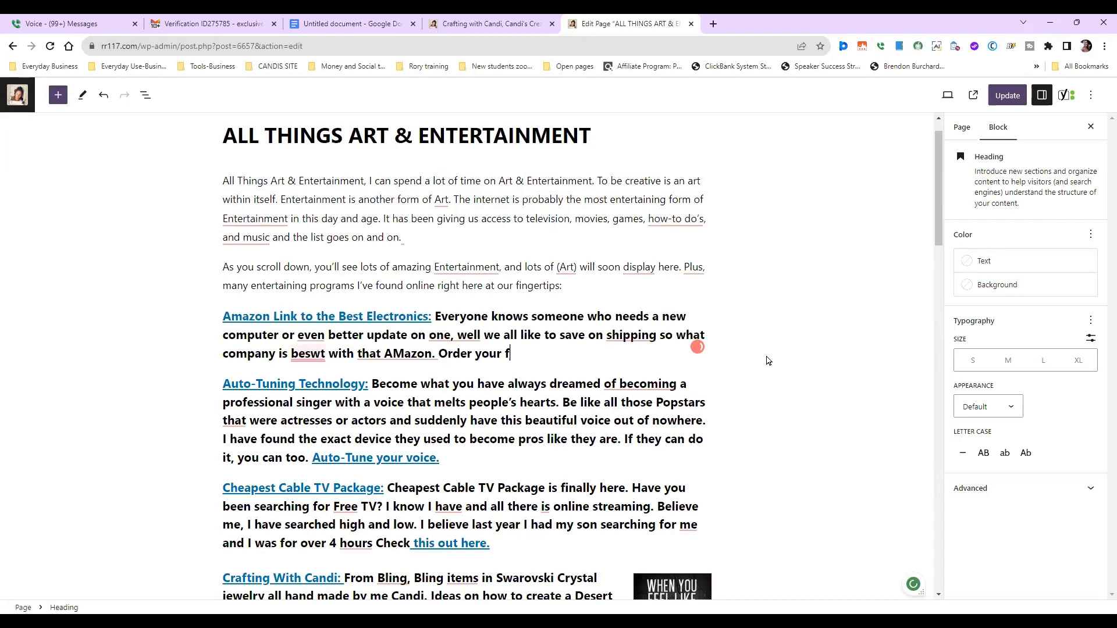
type("avorite electronic everyday with A")
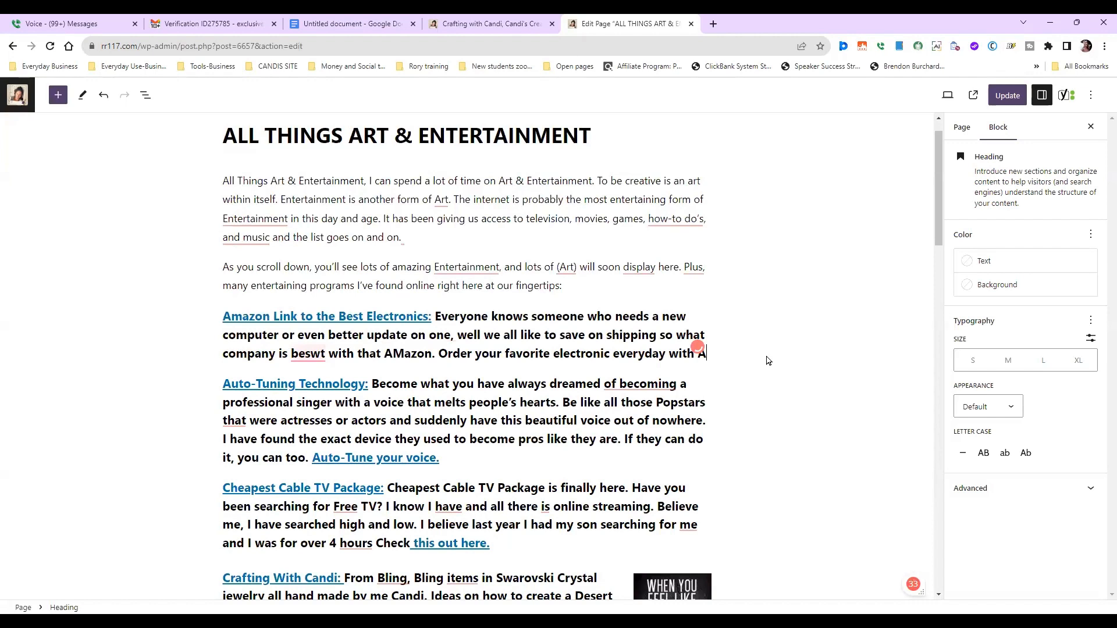
type("mazon f")
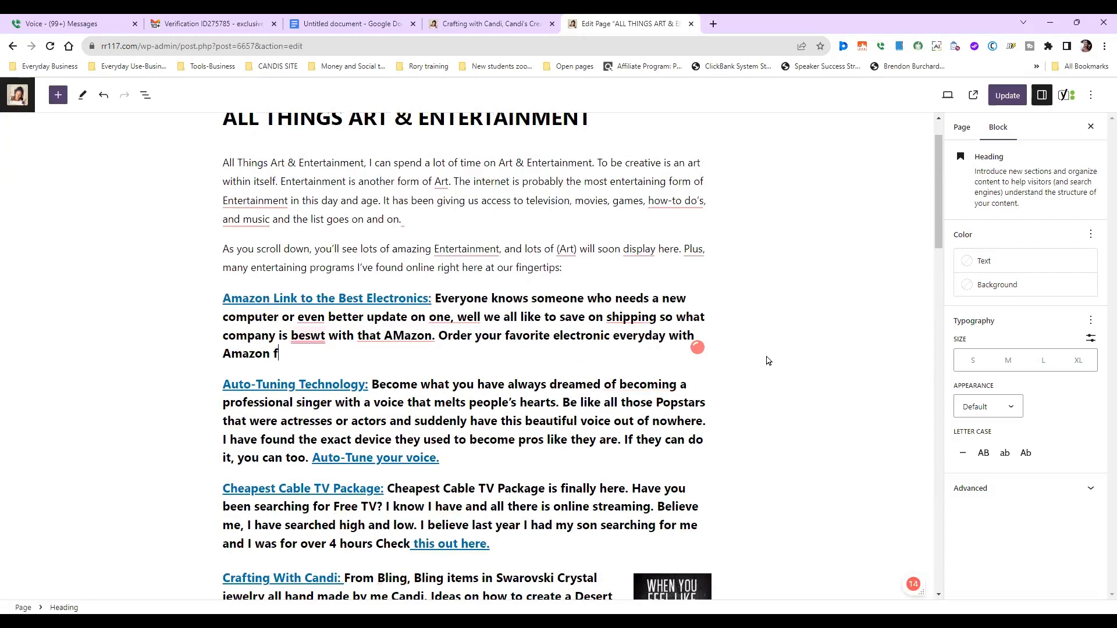
type("ree shipping. mG")
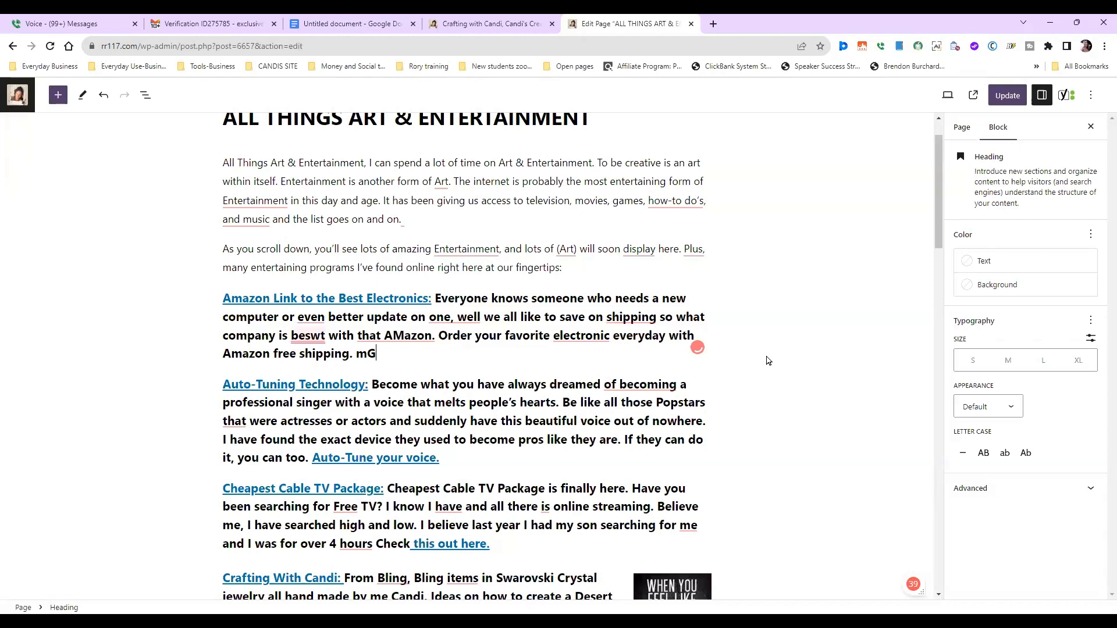
type("o here to start today!")
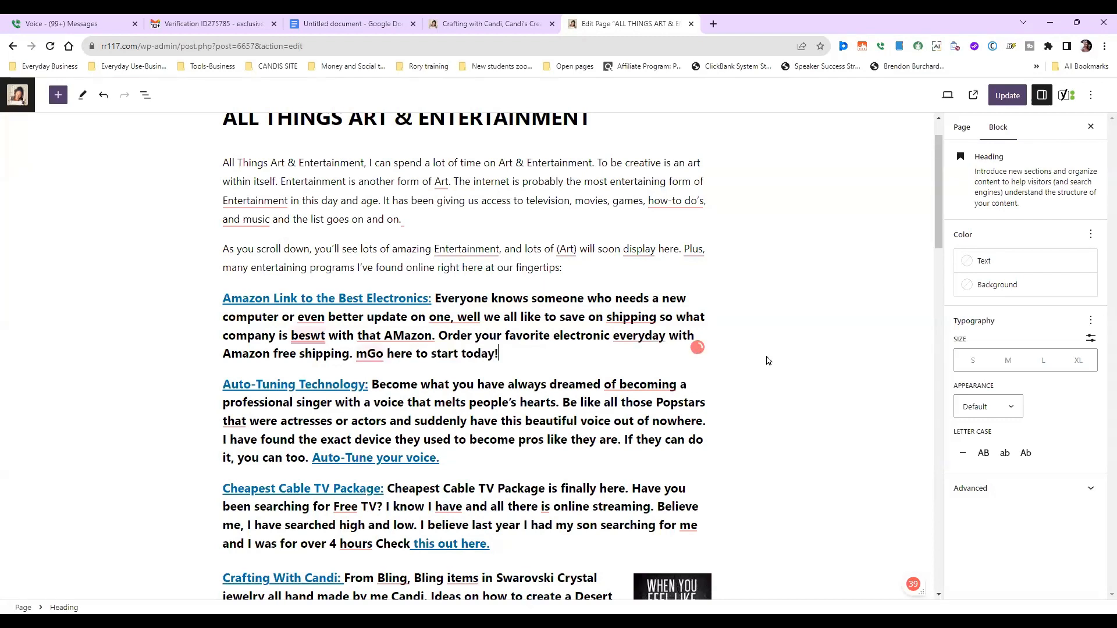
Correct the new Amazon text: remove the stray "m" before "Go", insert "a" before "better update", and fix the misspelled word to "best"
left_click(367, 353)
key("BackSpace")
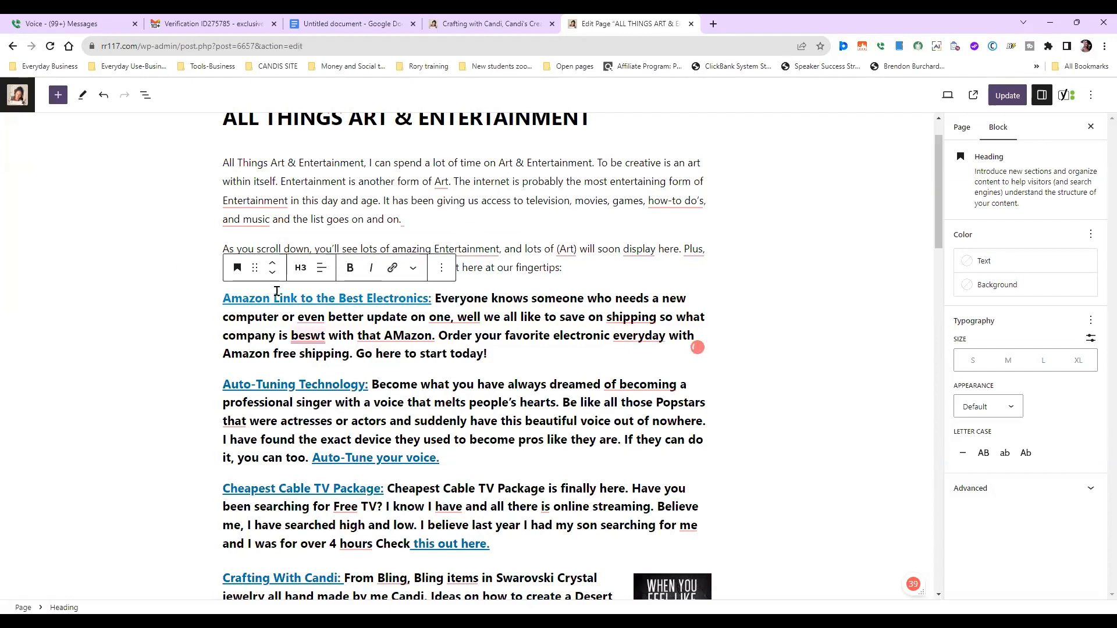
left_click(325, 317)
type("a")
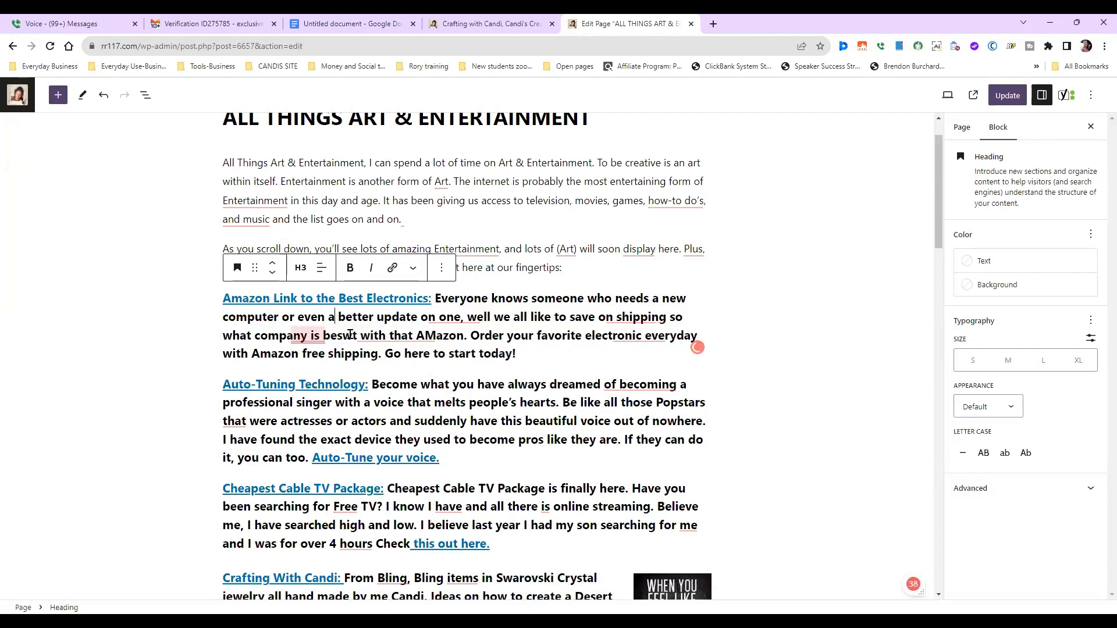
mouse_move(353, 335)
left_click(334, 367)
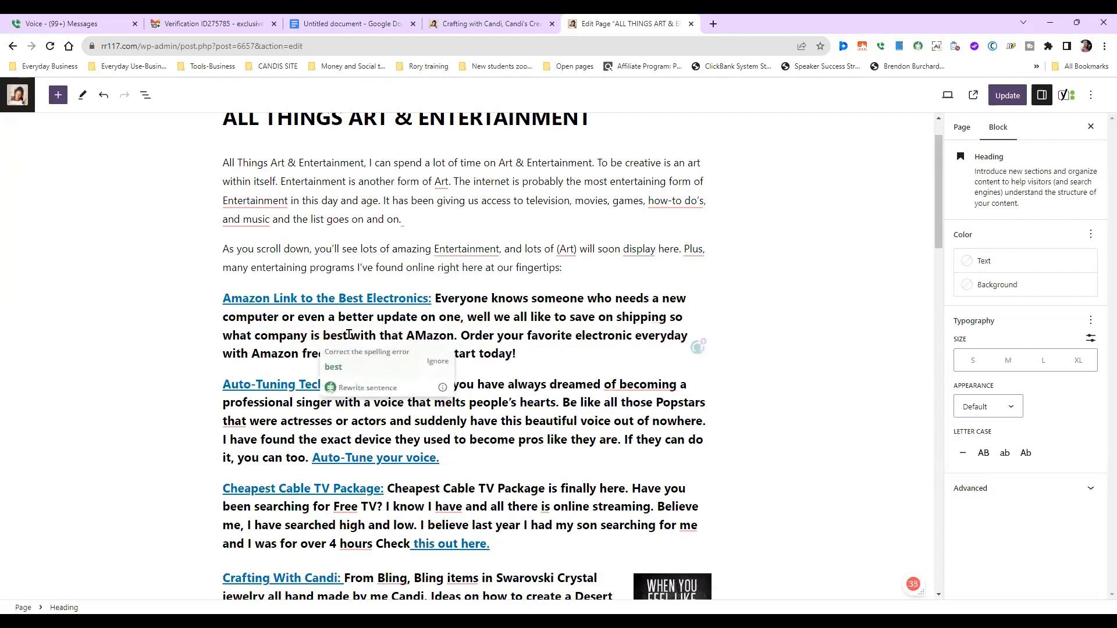
Copy the URL from the link on "Amazon Link to the Best Electronics:" without changing its link settings
left_click(314, 299)
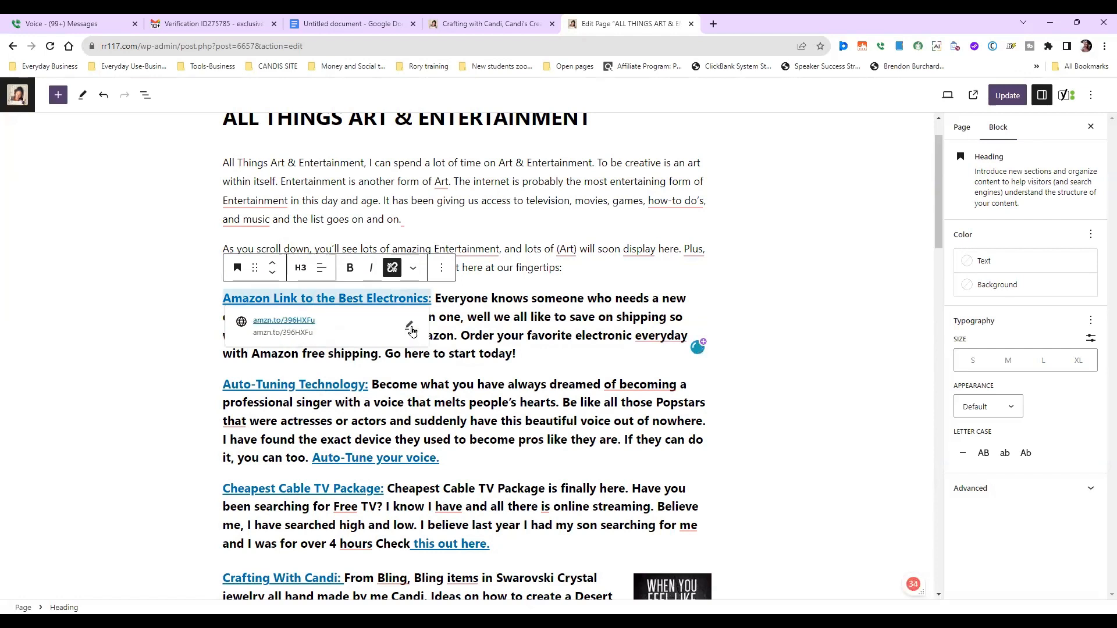
left_click(412, 327)
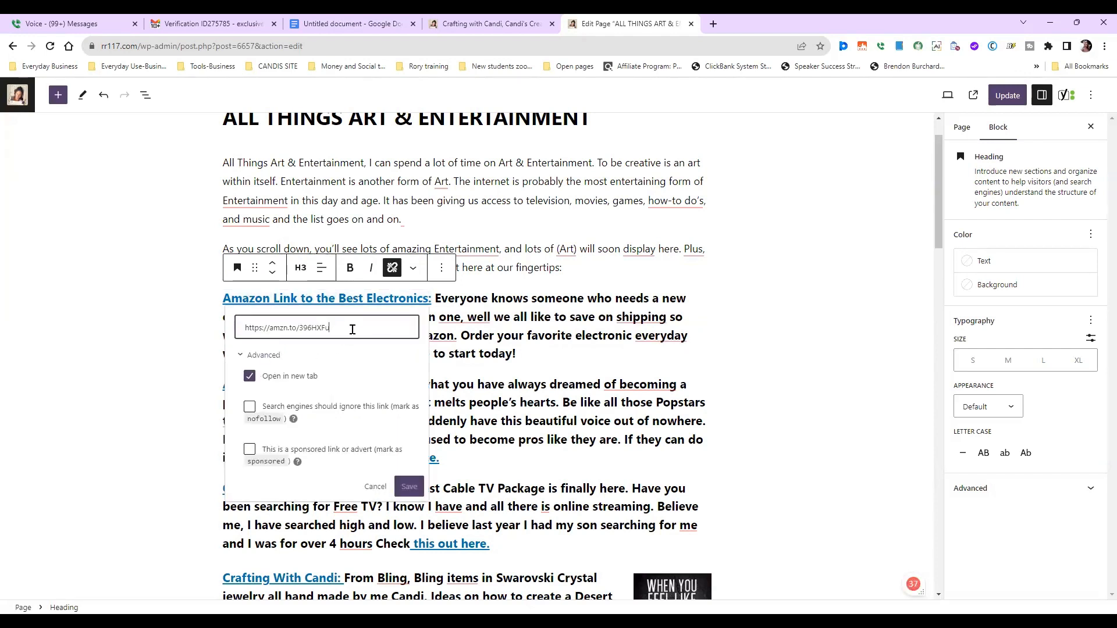
triple_click(381, 326)
key("ctrl+c")
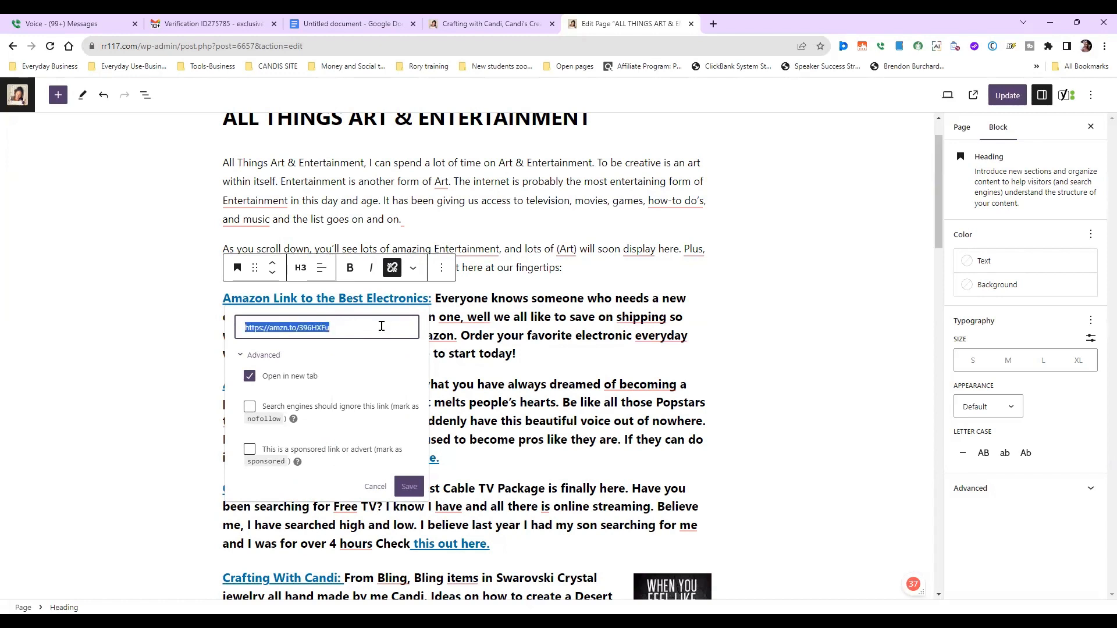
left_click(365, 488)
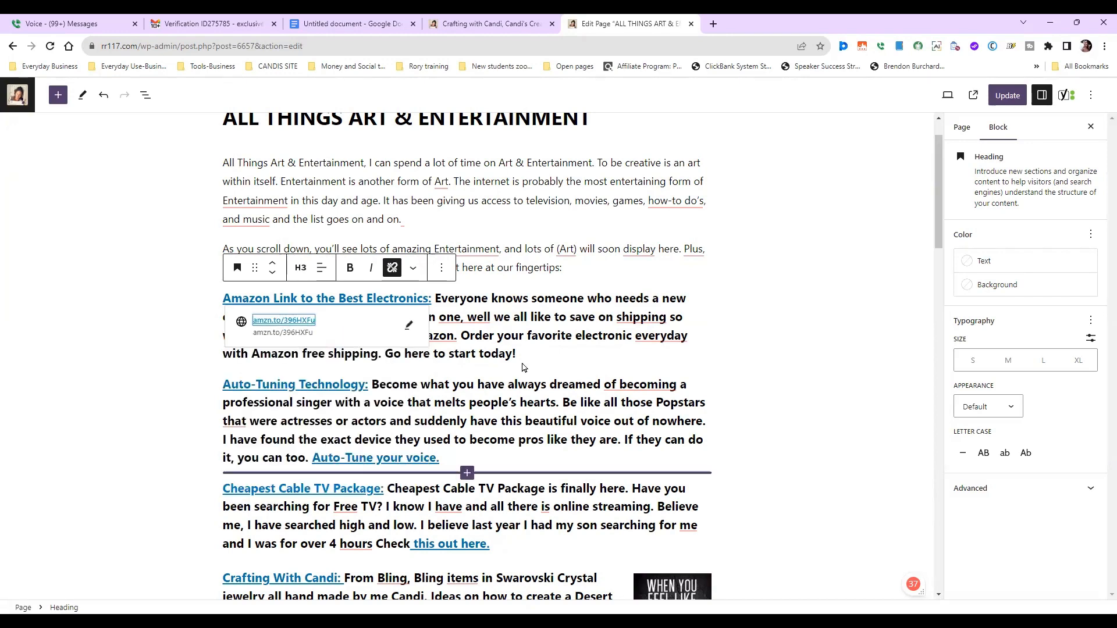
left_click(533, 349)
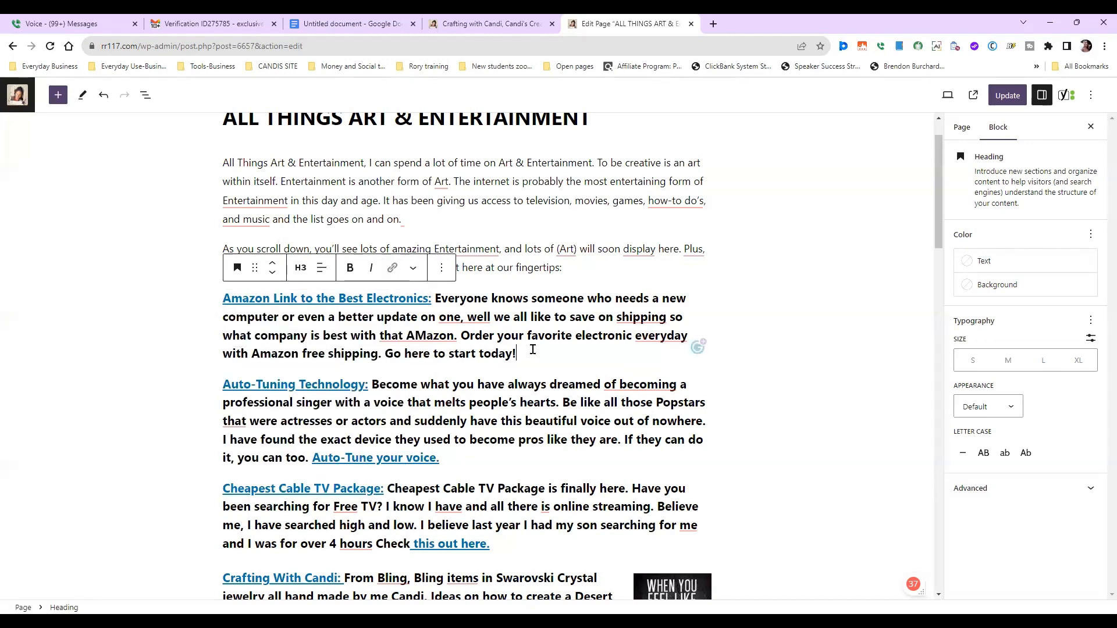
triple_click(533, 350)
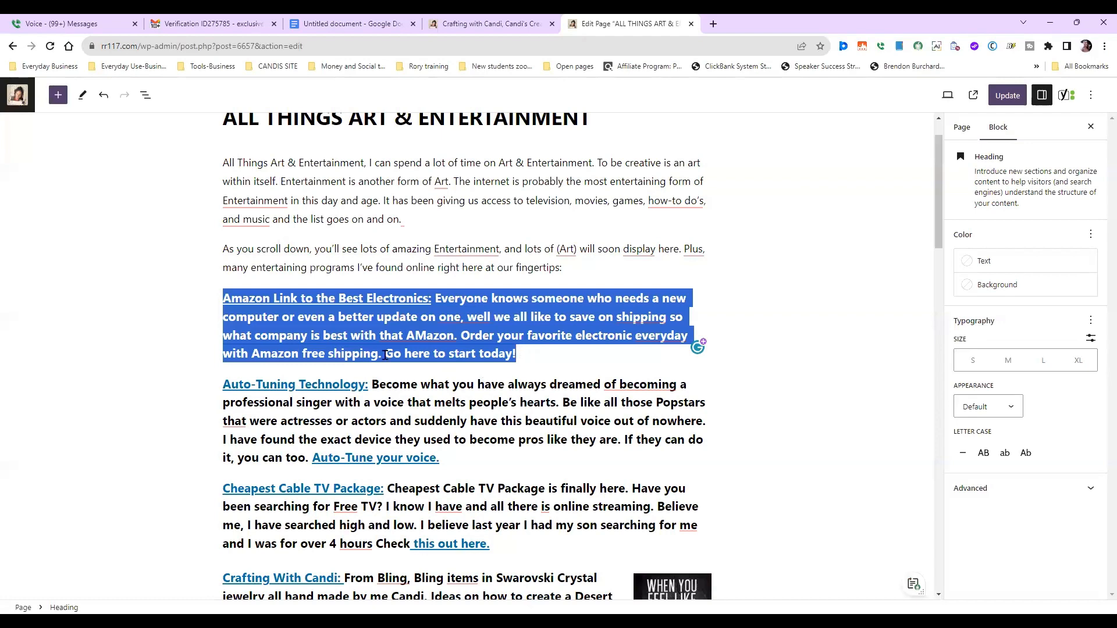
left_click_drag(385, 353, 519, 354)
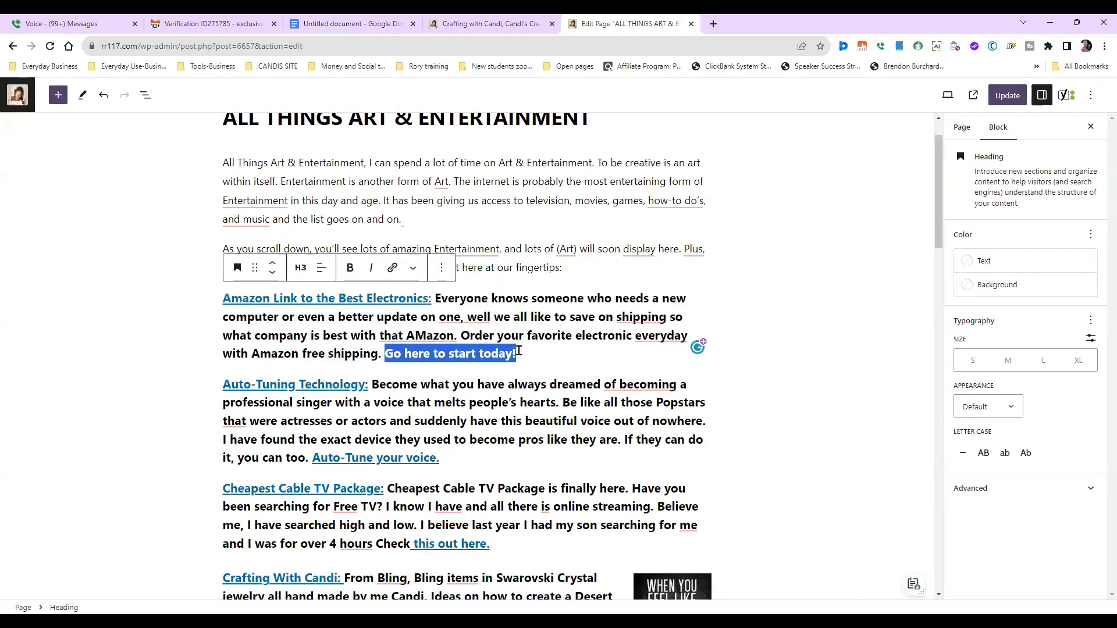
left_click(392, 268)
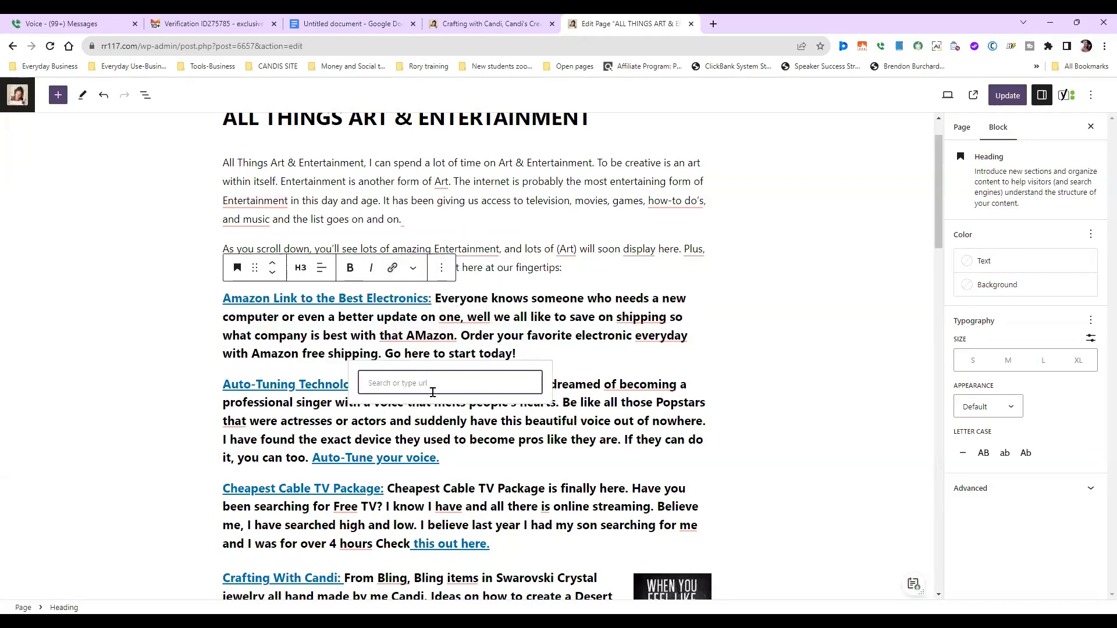
key("ctrl+v")
key("Return")
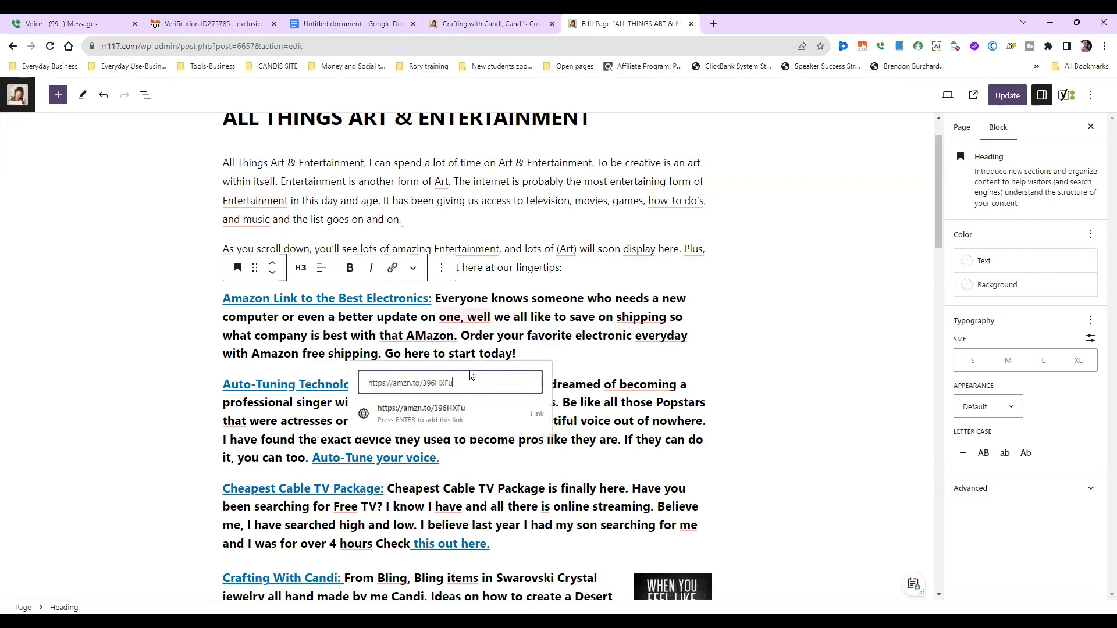
double_click(514, 421)
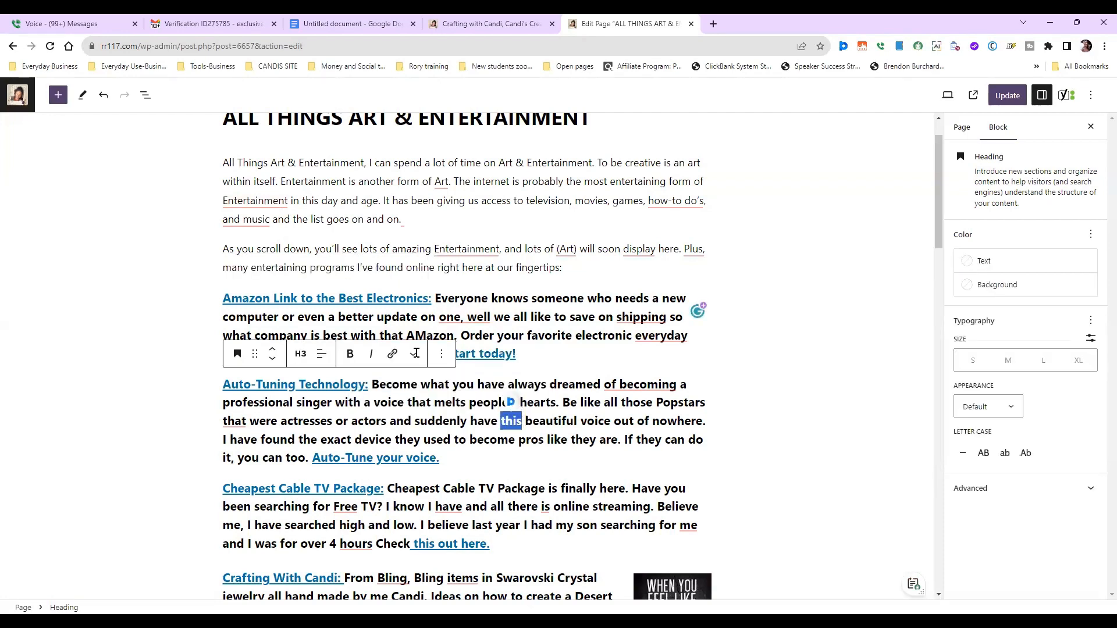
left_click(1016, 95)
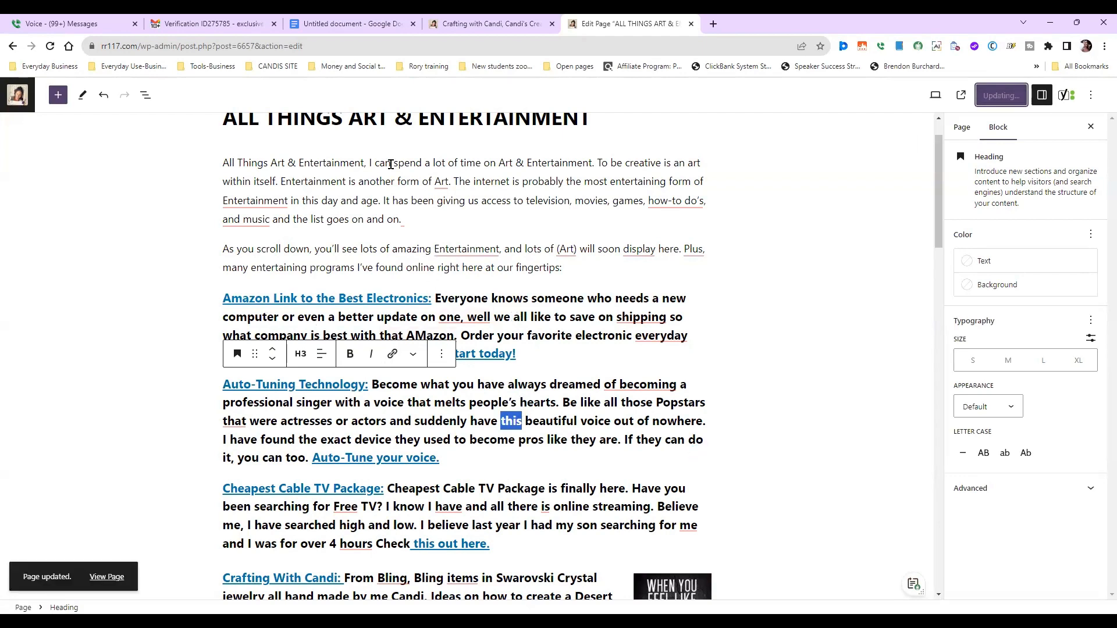
Switch to the Crafting with Candi page, open the site's dashboard from it, and visit the site's home page
left_click(489, 23)
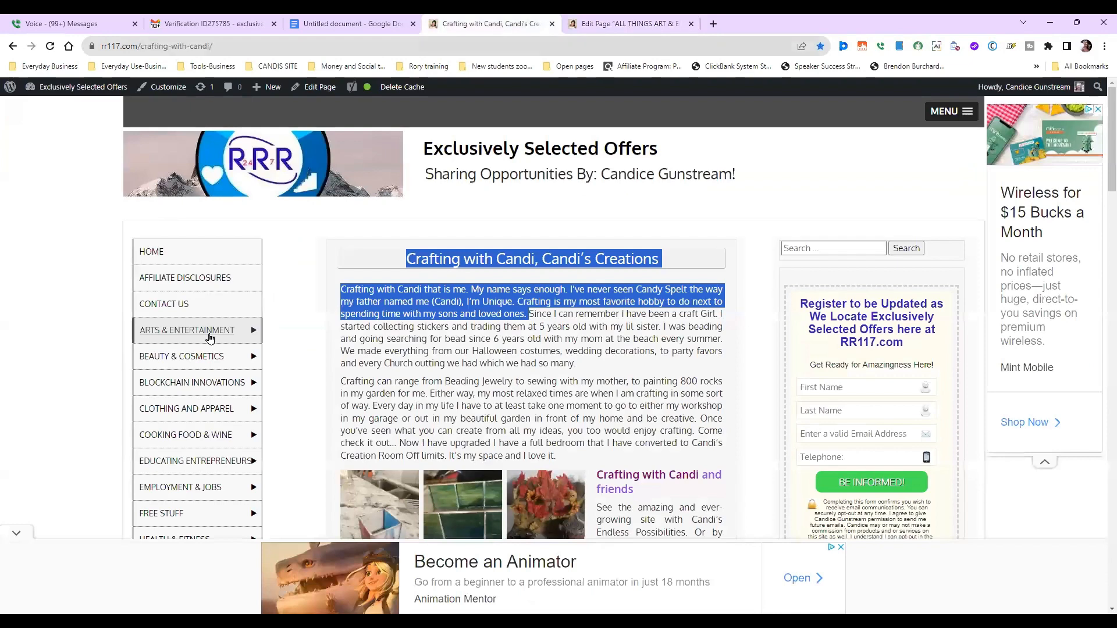
mouse_move(210, 338)
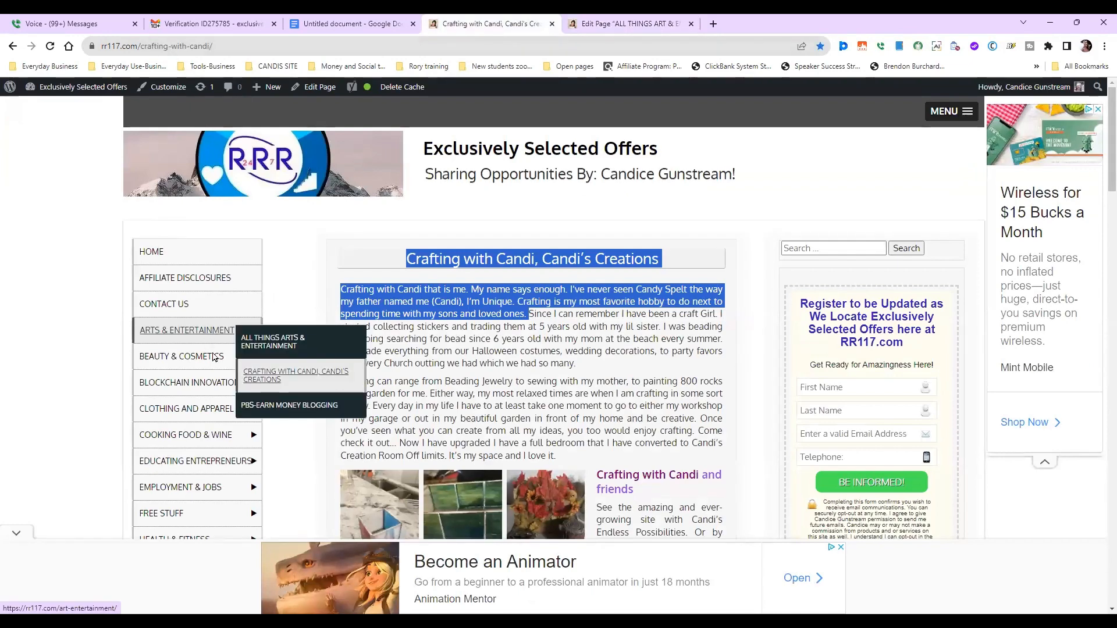
mouse_move(209, 367)
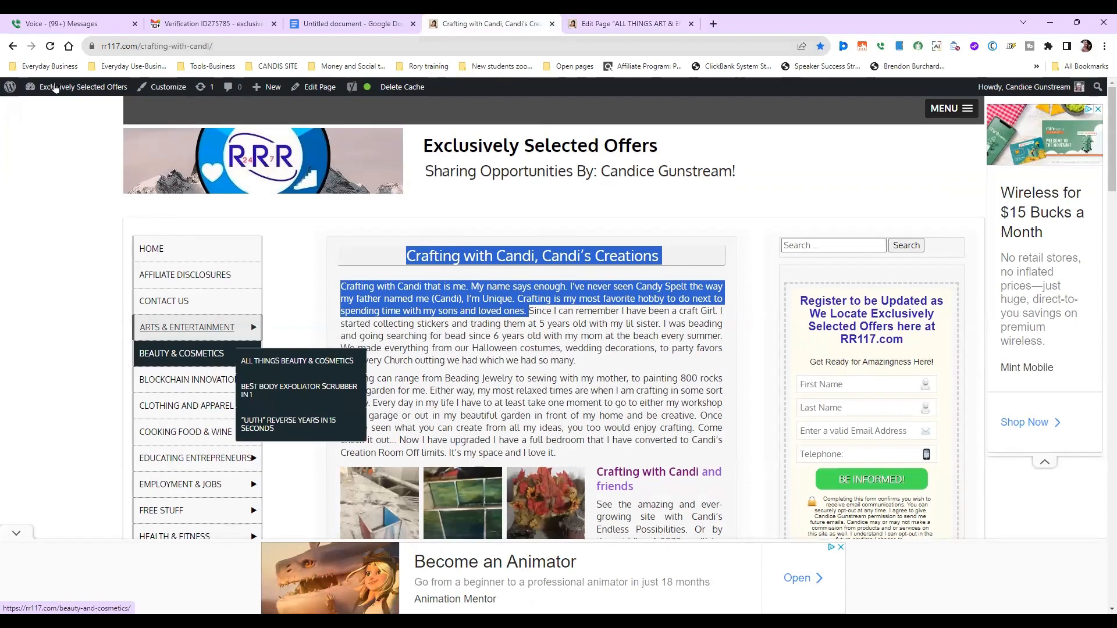
scroll(55, 87, "down", 5)
left_click(56, 87)
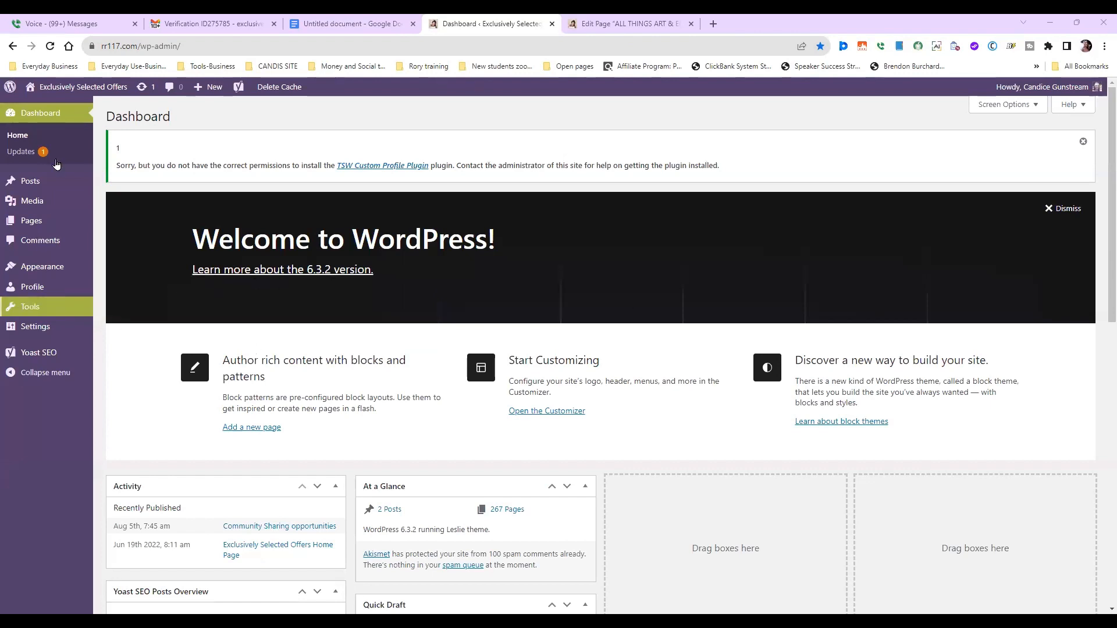
mouse_move(66, 84)
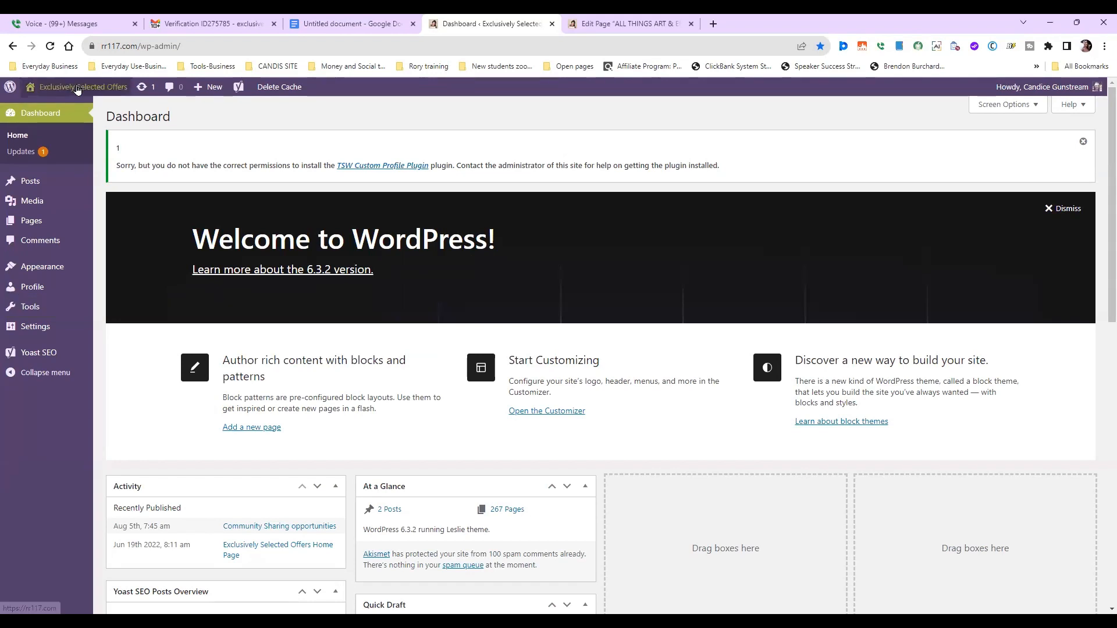
left_click(87, 107)
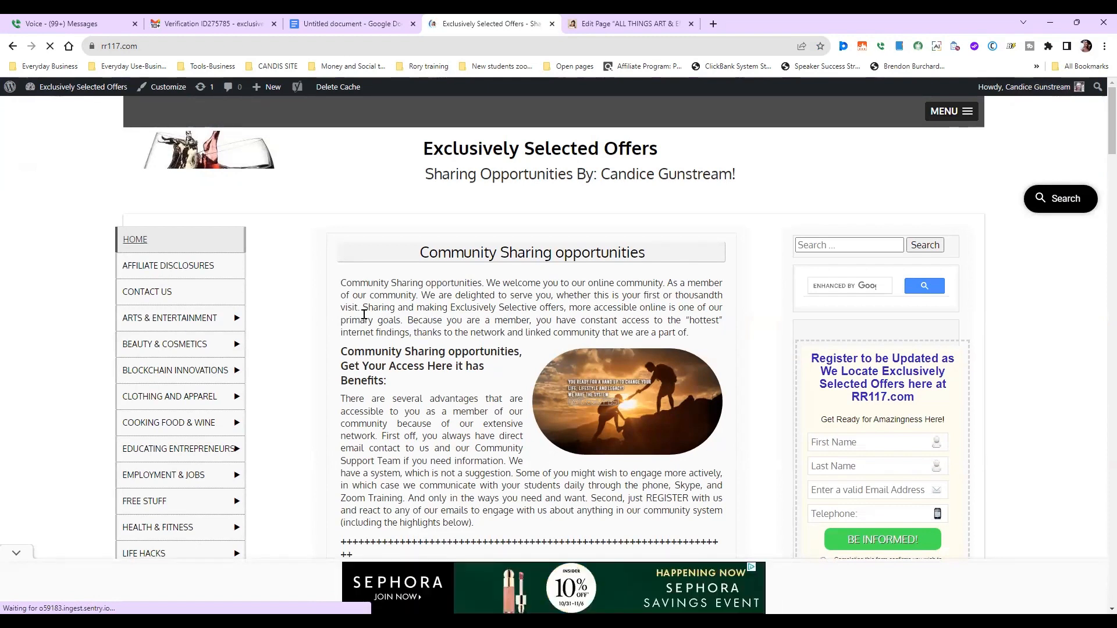
Search the site for "Amazon"
left_click(807, 242)
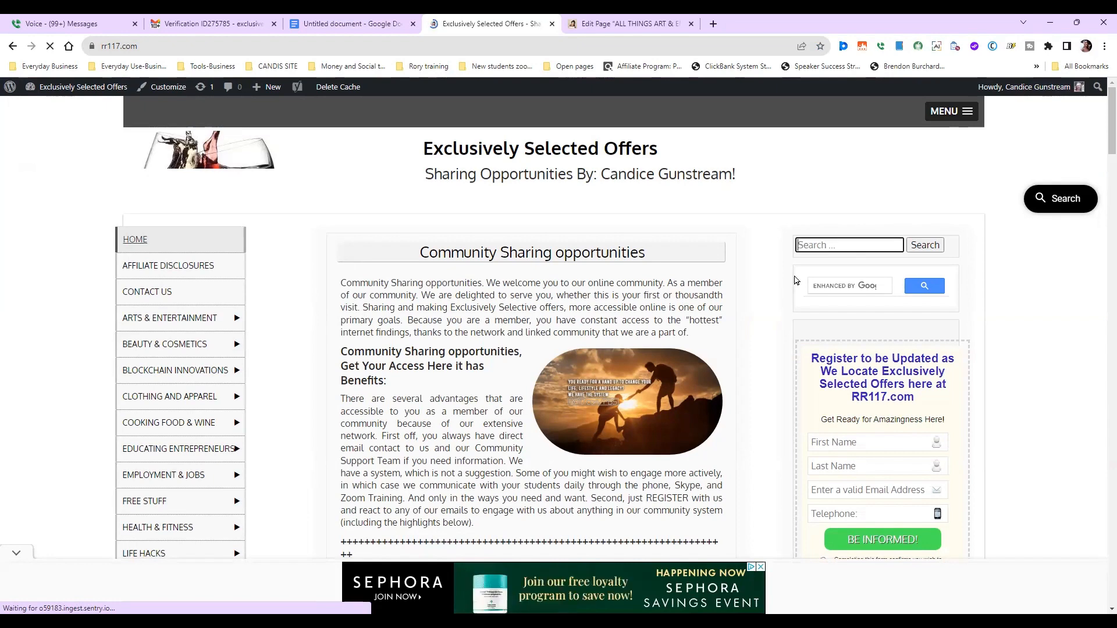
type("A")
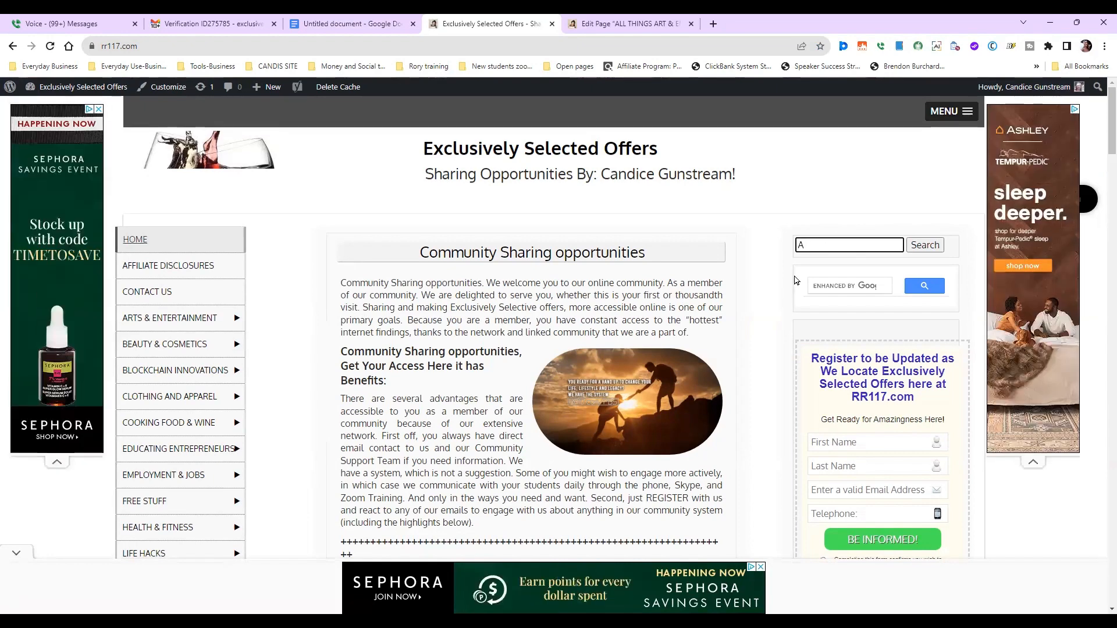
type("mazon")
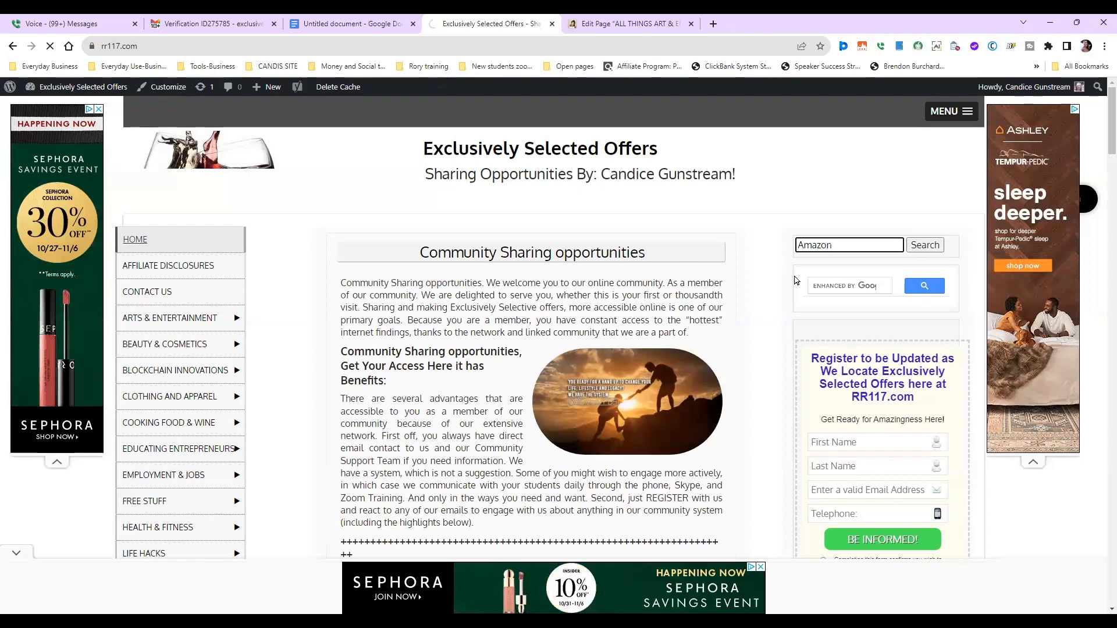
key("Return")
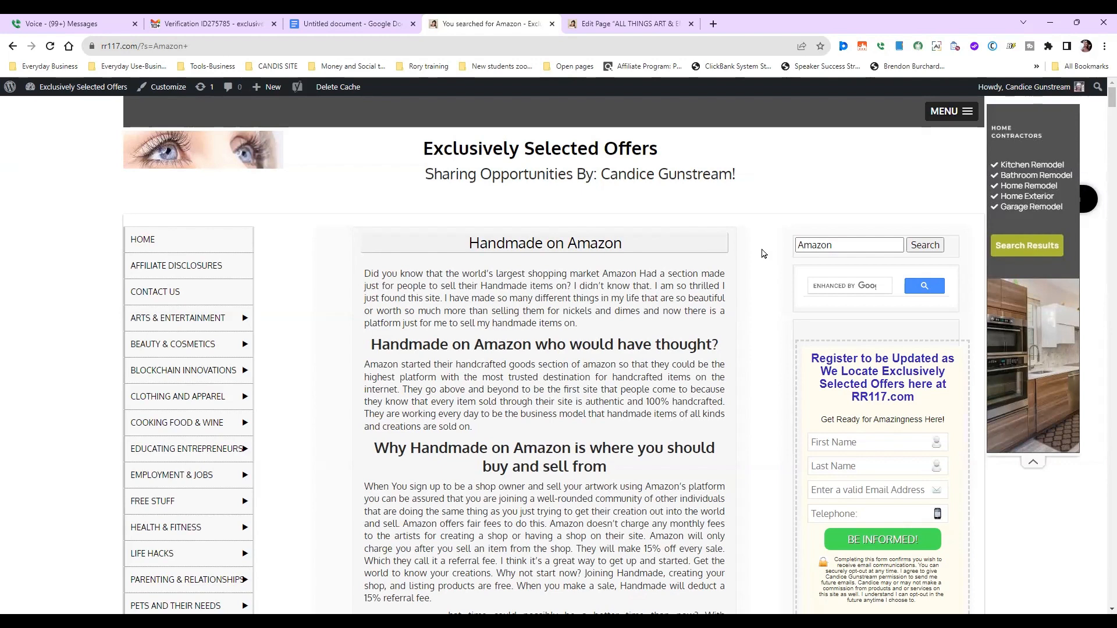
Look through the search results, open the "Handmade on Amazon" post and copy its URL
scroll(763, 253, "down", 1)
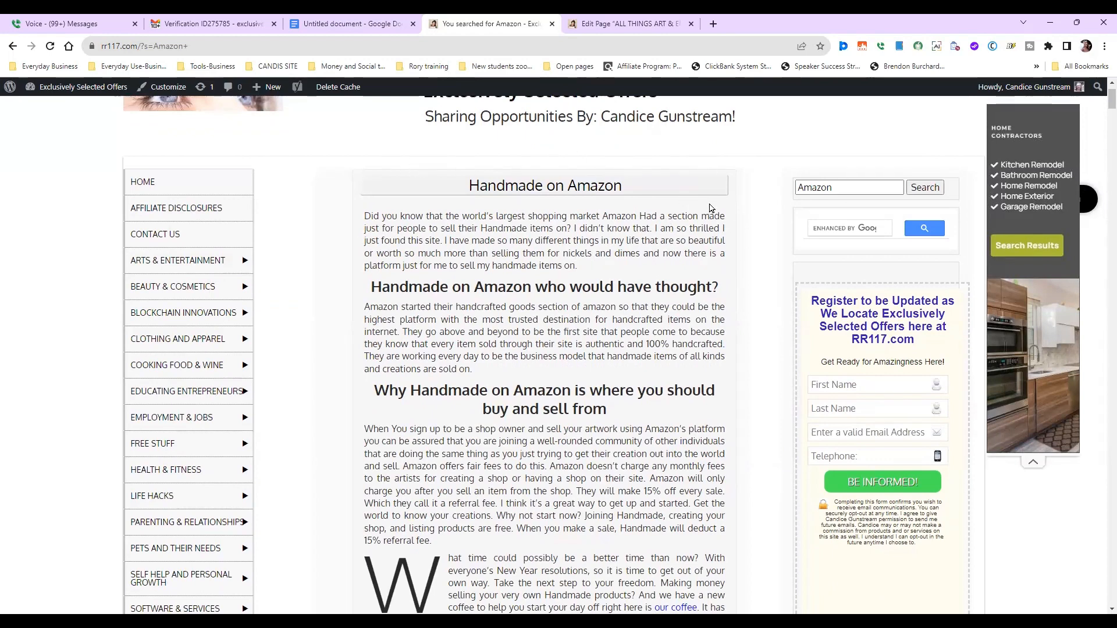
scroll(709, 208, "down", 1)
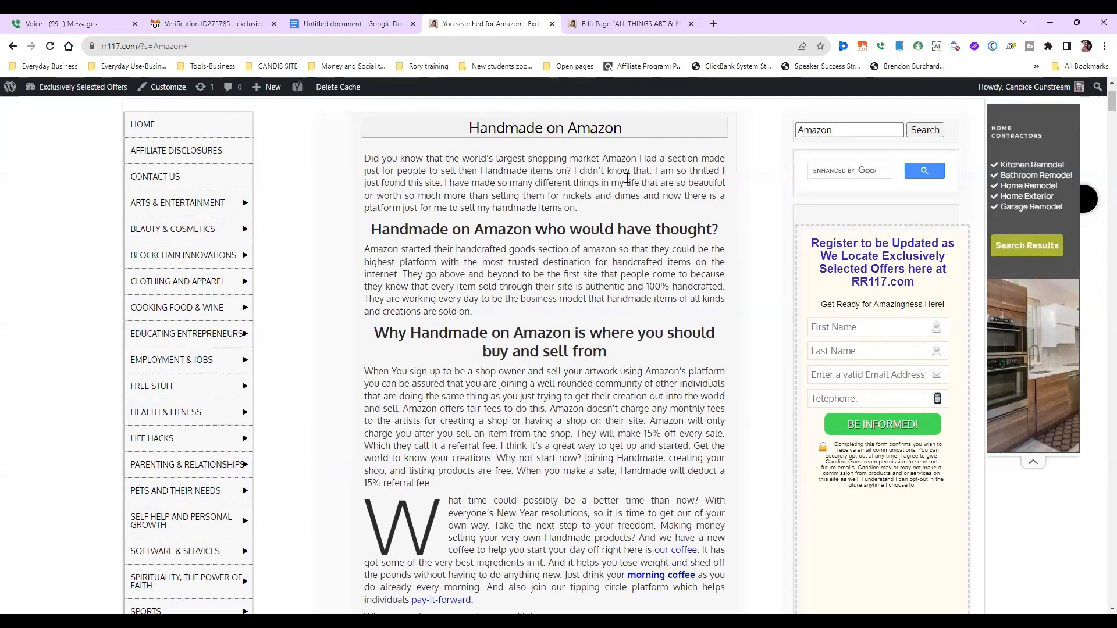
scroll(435, 158, "up", 2)
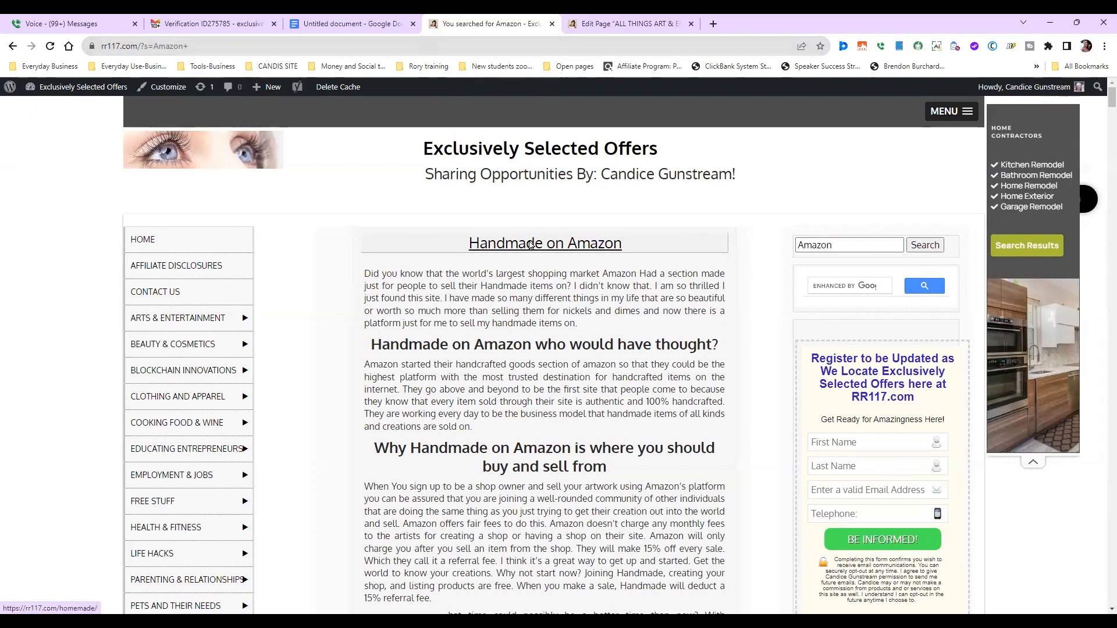
left_click(530, 245)
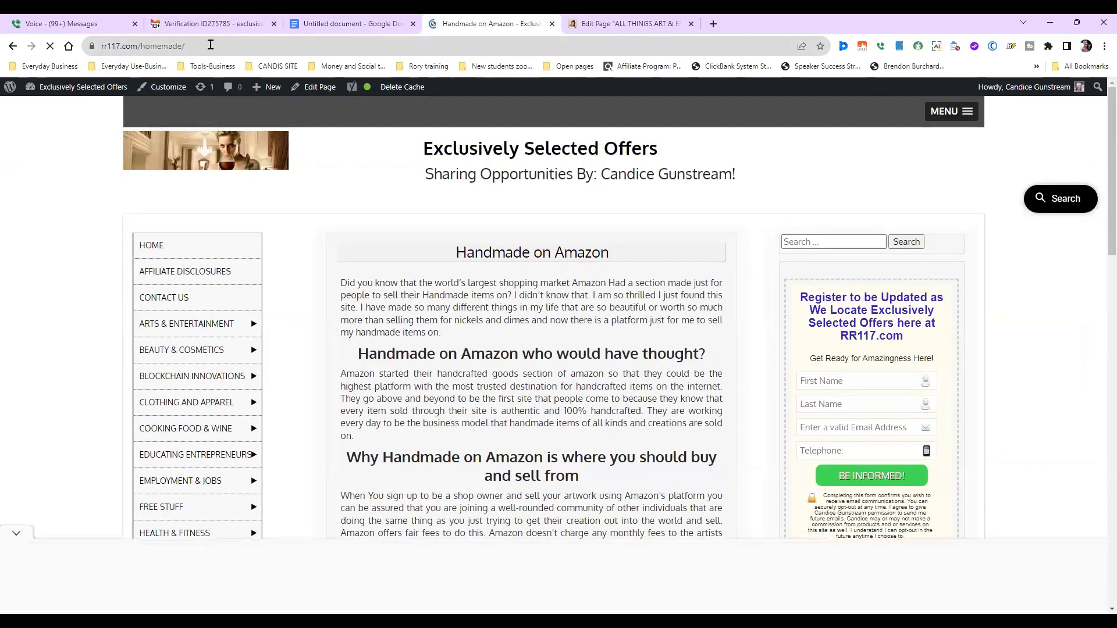
left_click(211, 45)
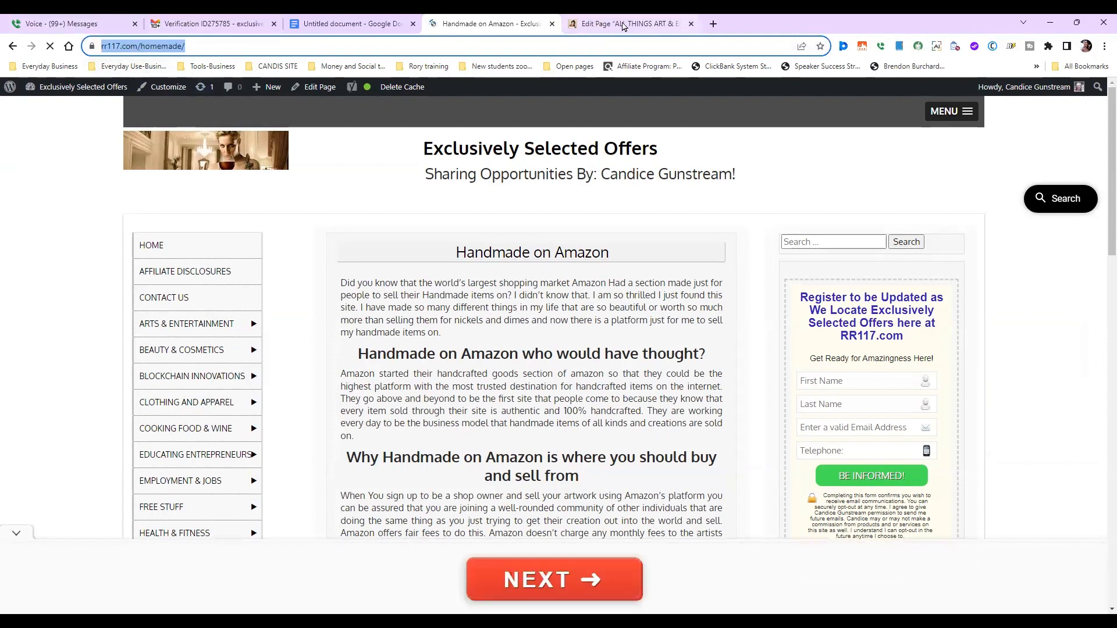
left_click(617, 24)
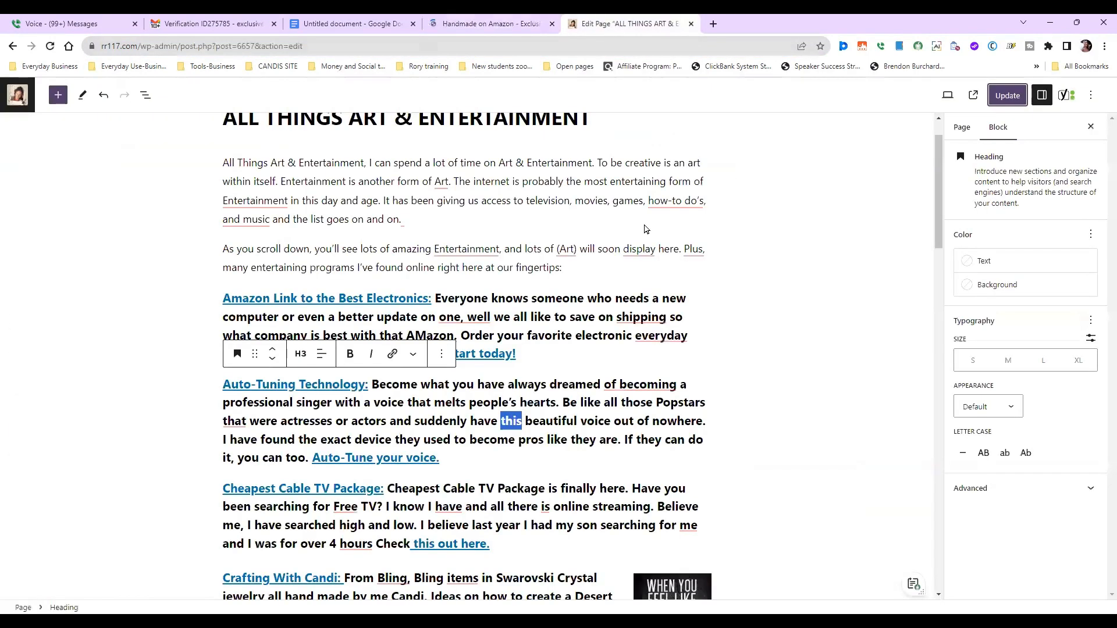
left_click(526, 354)
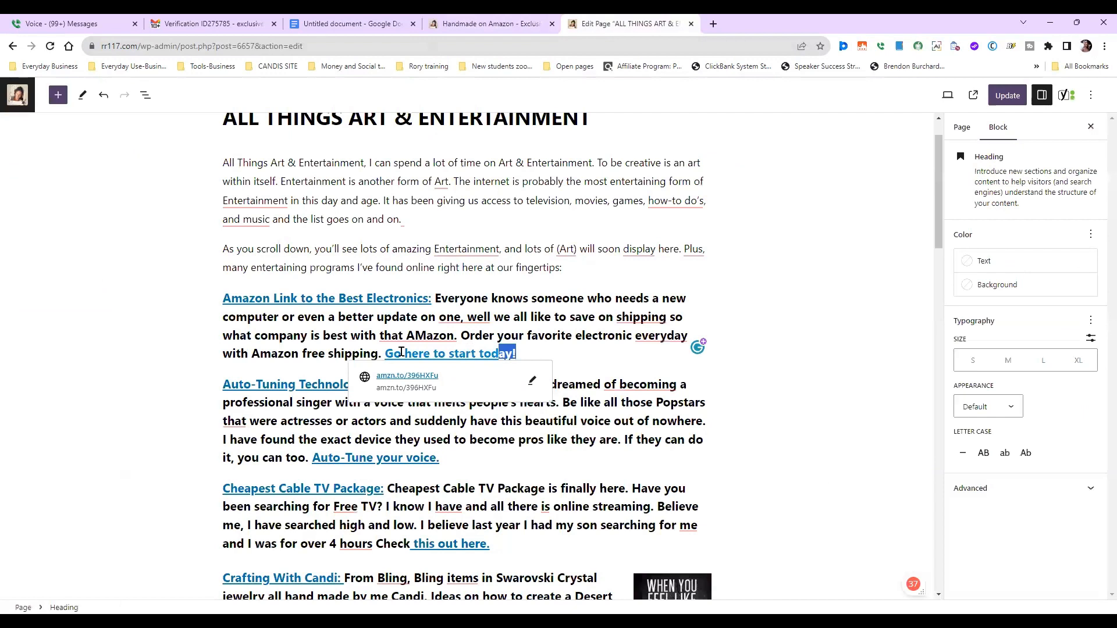
double_click(497, 354)
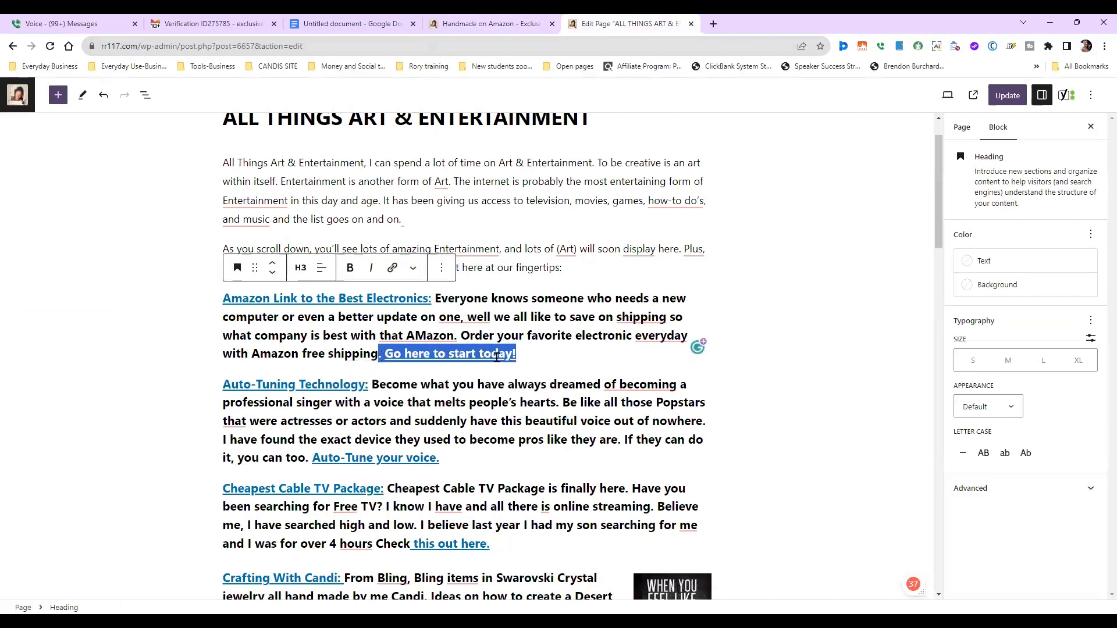
left_click(392, 268)
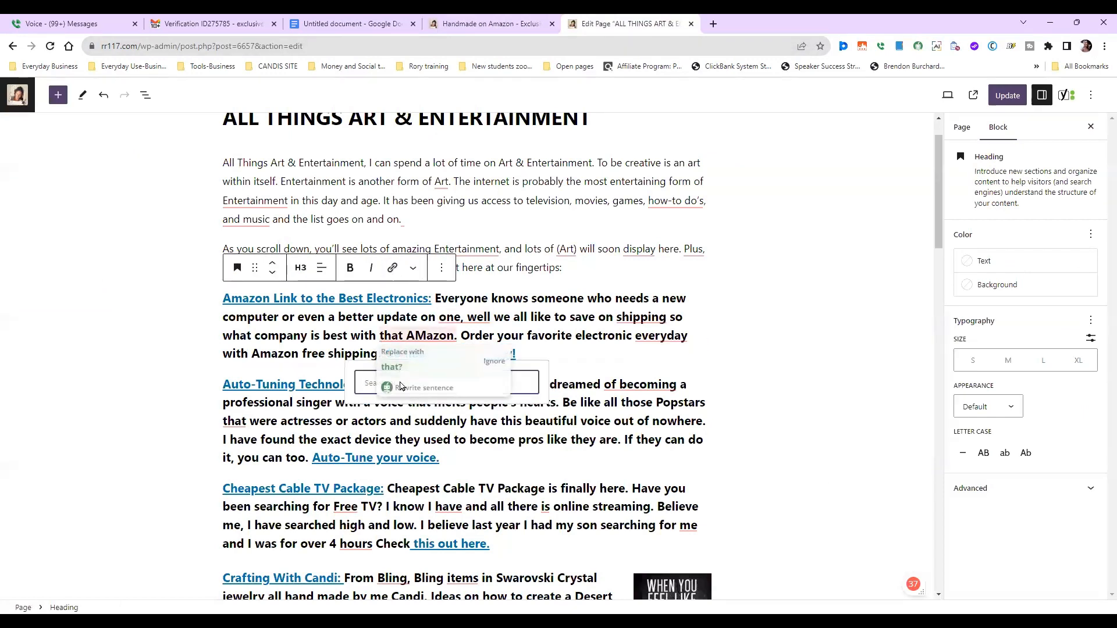
key("ctrl+v")
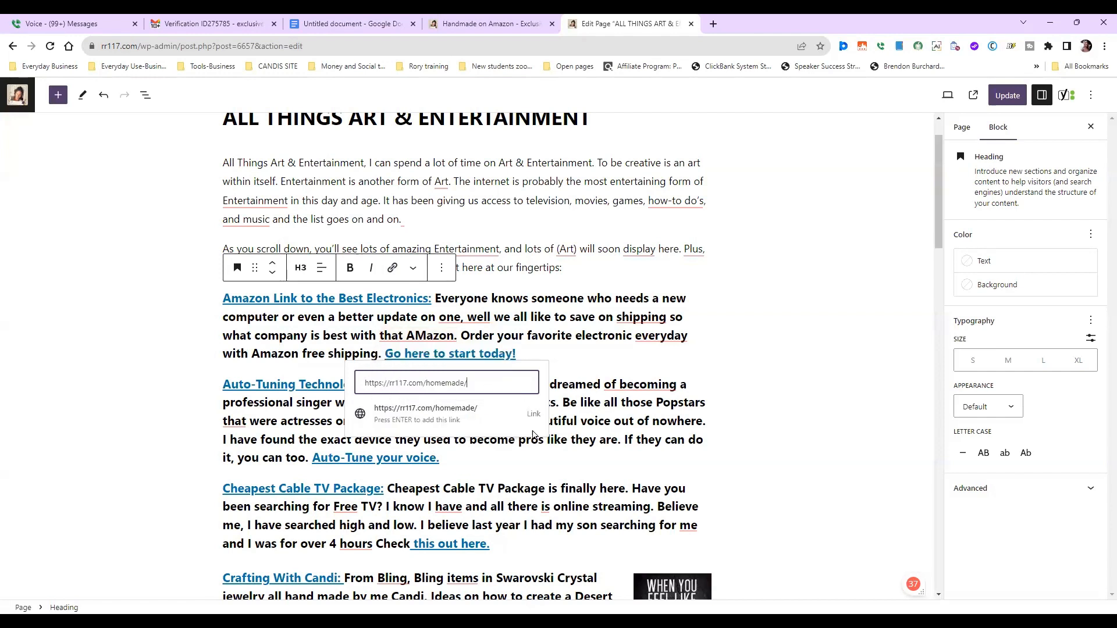
key("Return")
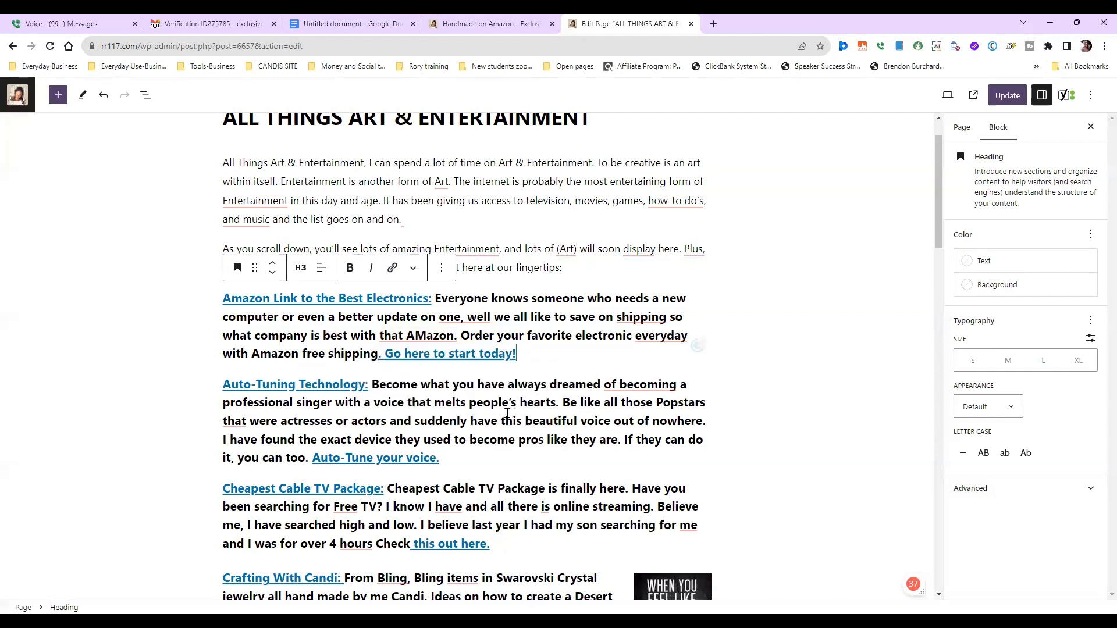
Check the settings of the "Go here to start today!" link without changing them and update the page
left_click(439, 355)
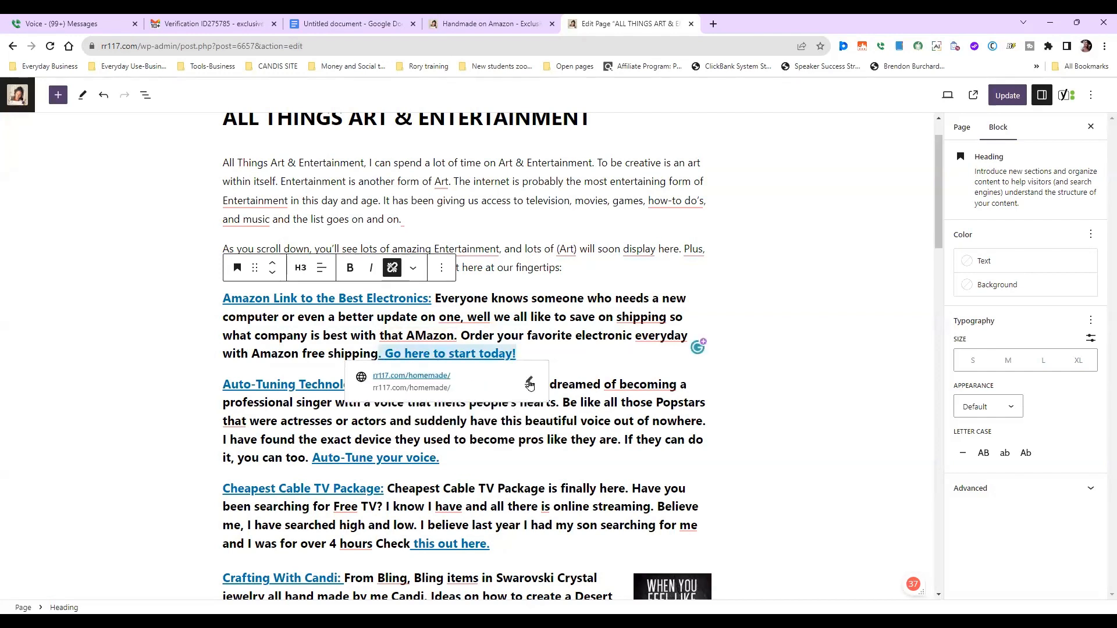
left_click(521, 381)
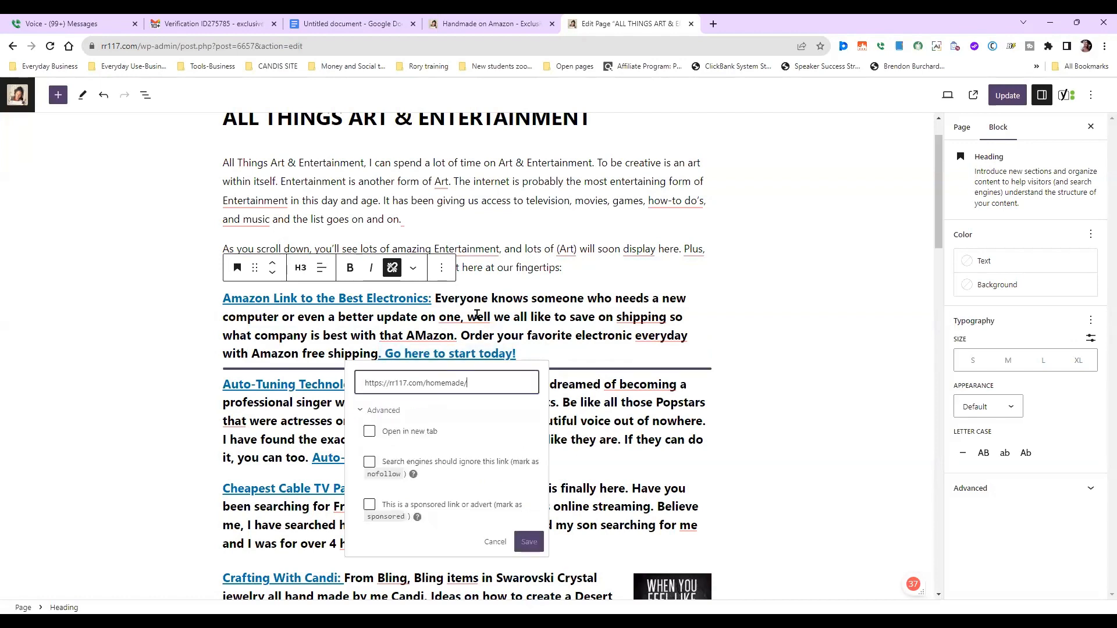
left_click(1017, 94)
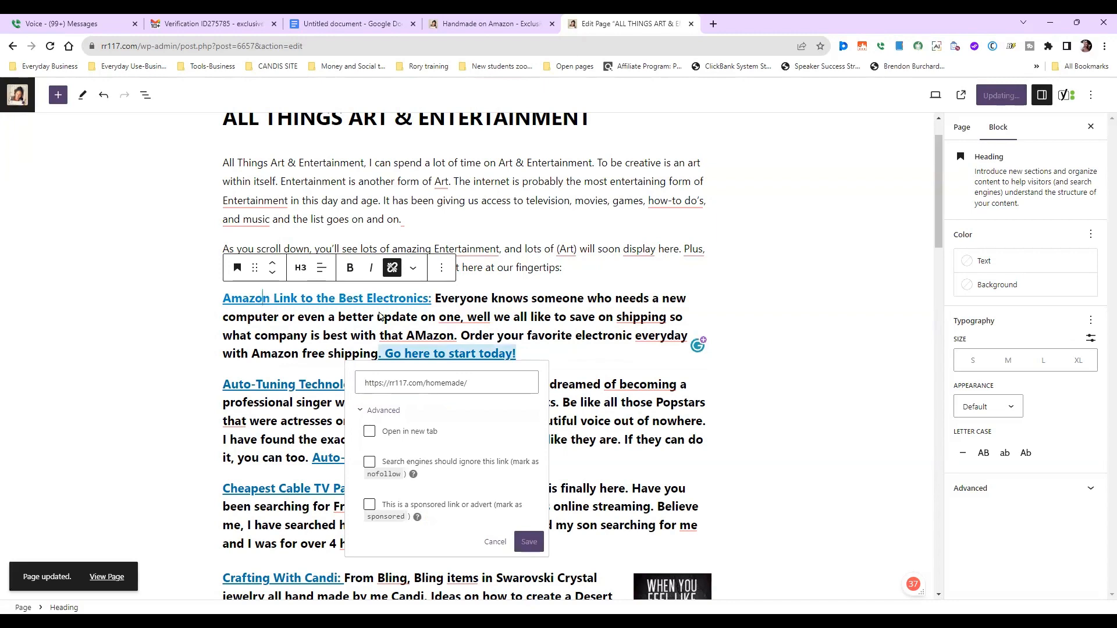
double_click(264, 298)
left_click(856, 284)
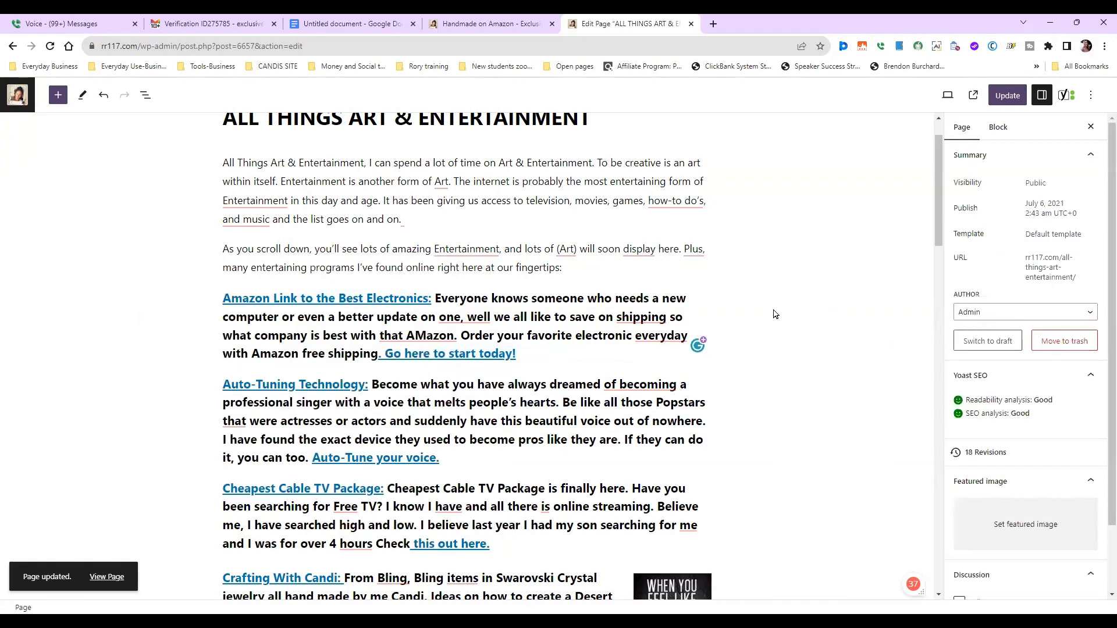
key("ctrl+s")
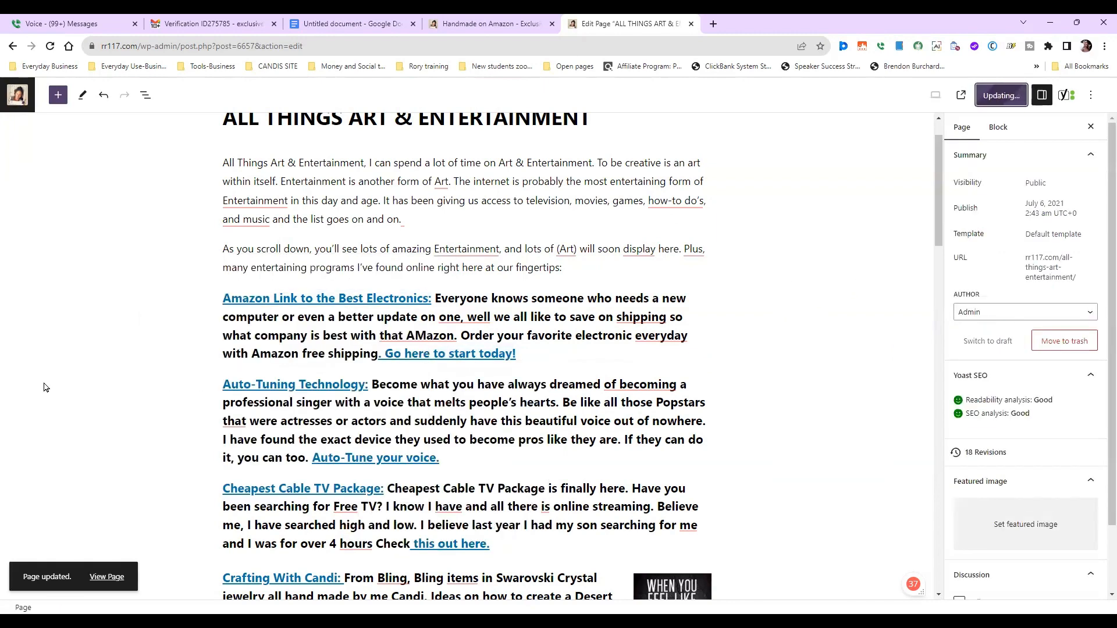
View the updated page on the live site, log out of WordPress from it and close its tab
left_click(105, 577)
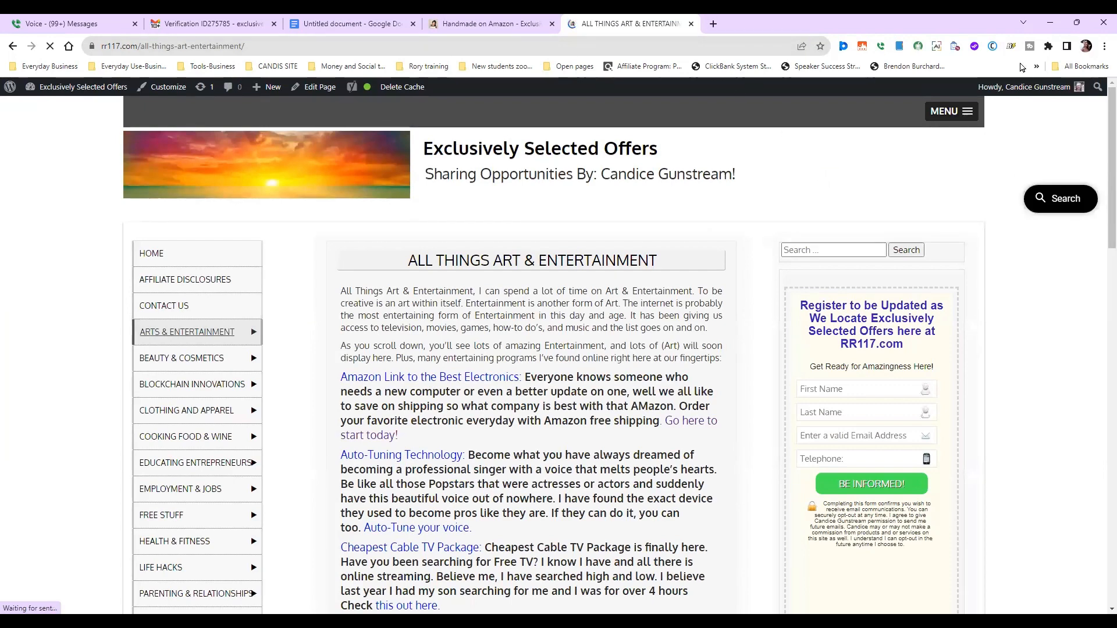
mouse_move(1027, 95)
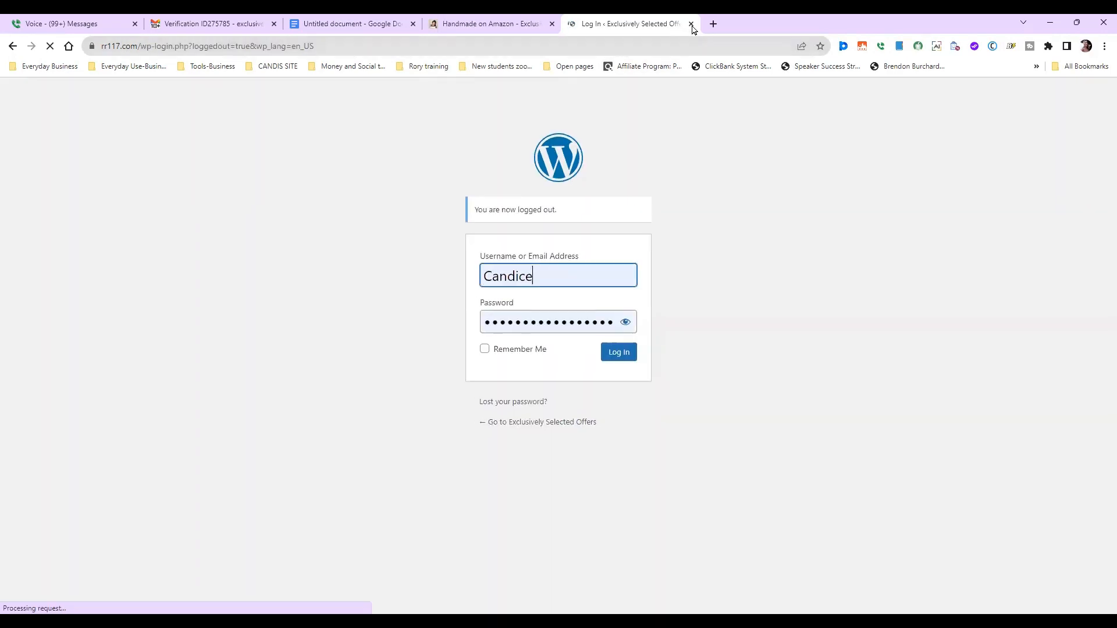
left_click(691, 25)
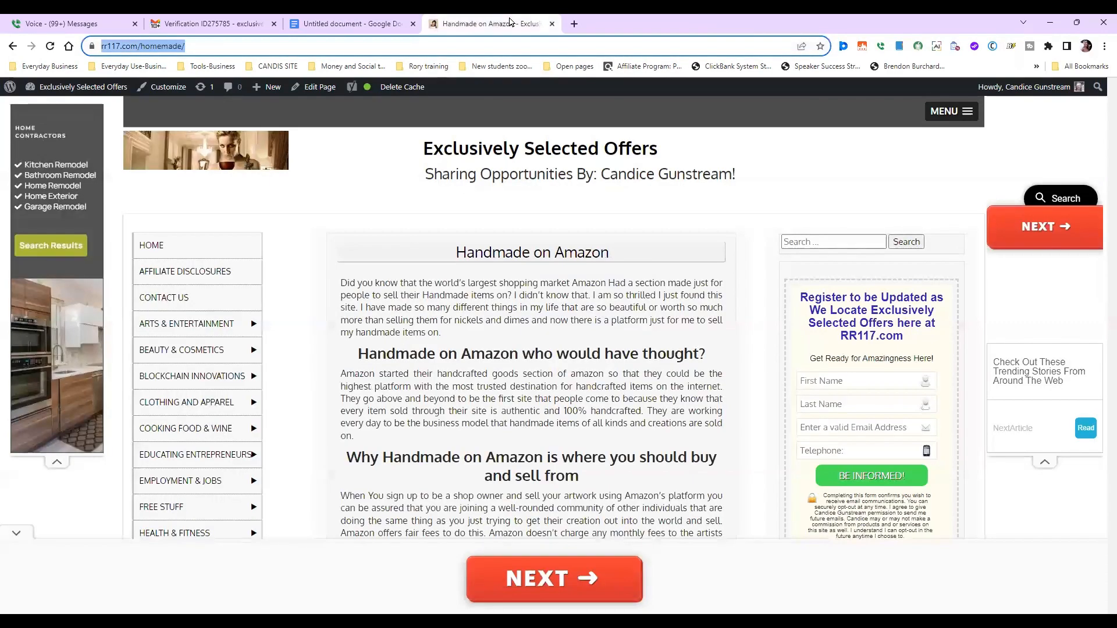
Open the account profile from the "Handmade on Amazon" page and close that tab
left_click(1039, 89)
left_click(1010, 156)
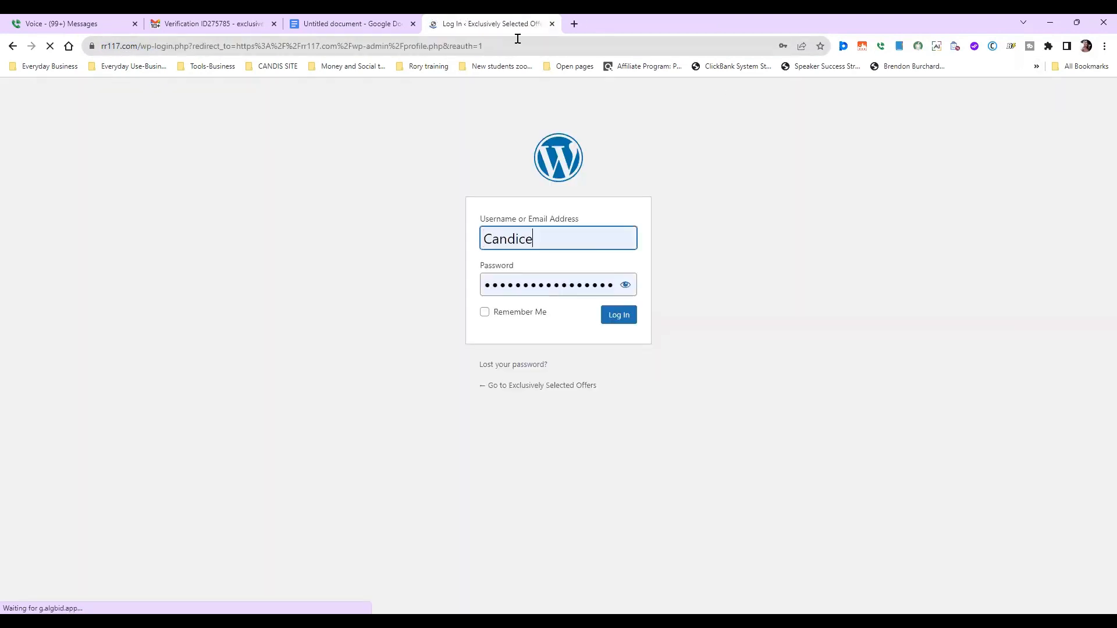
left_click(552, 24)
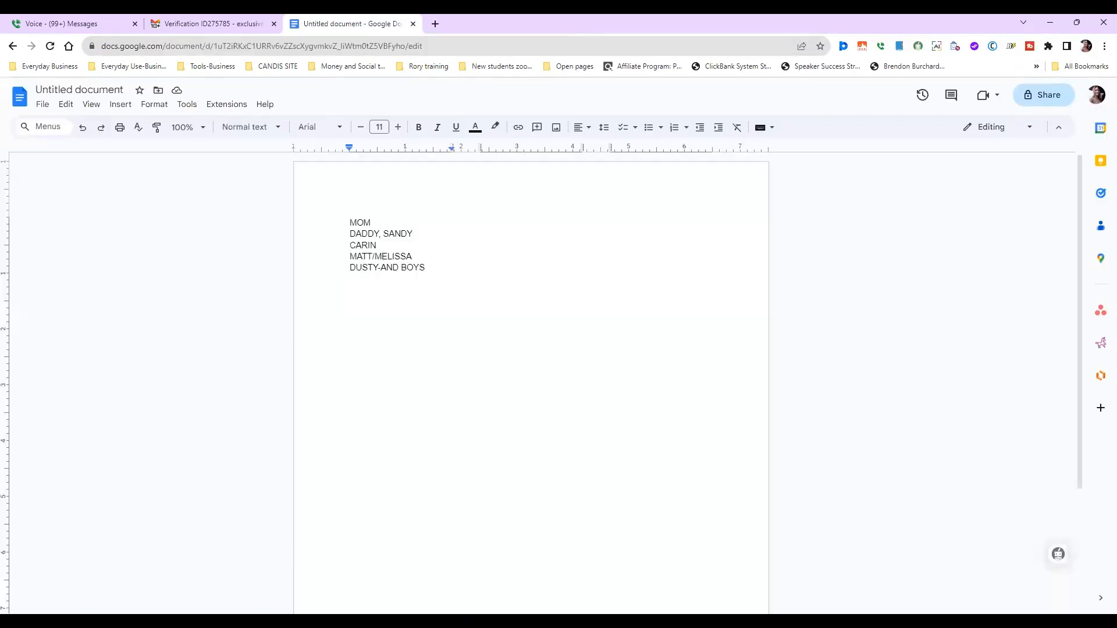